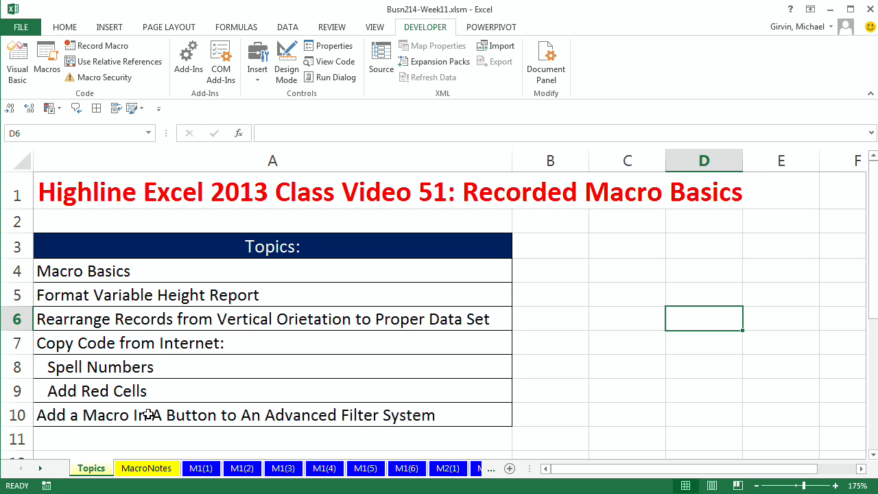
Open the MacroNotes sheet and read the notes on what macros are, the required file extension and the Developer ribbon.
click(151, 472)
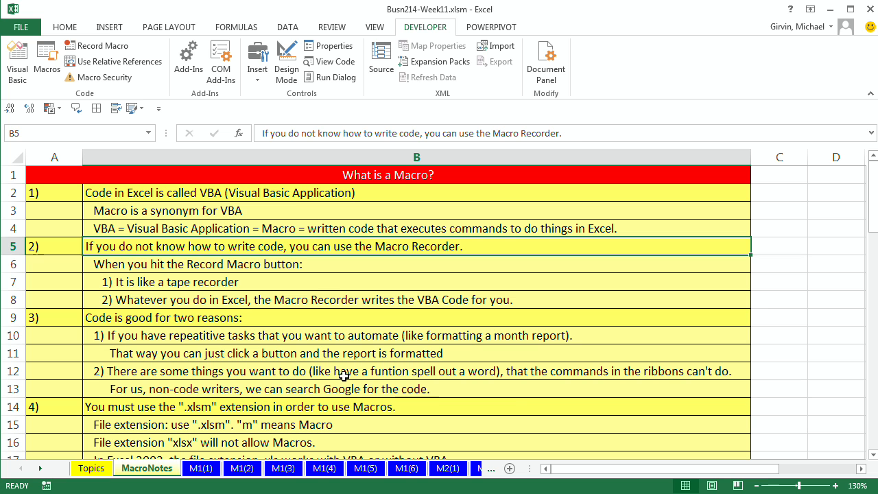
click(516, 390)
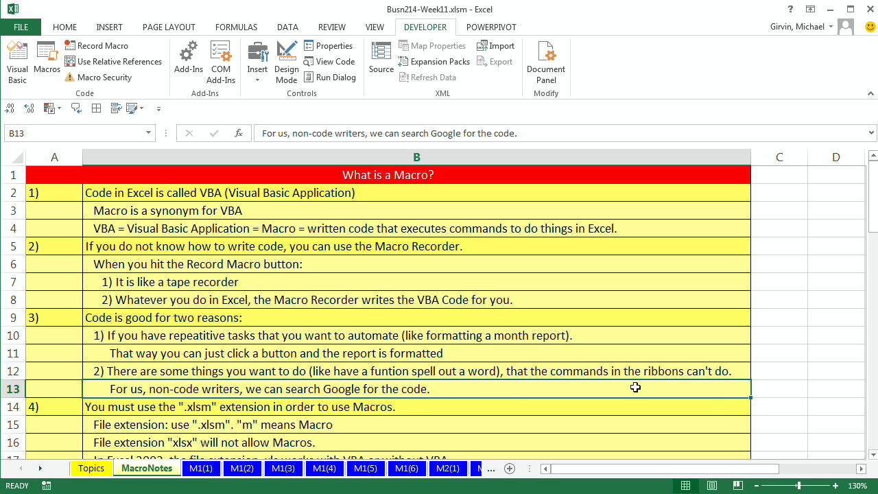
click(873, 454)
click(873, 455)
click(874, 456)
click(874, 455)
click(873, 455)
click(873, 455)
click(873, 455)
click(873, 456)
click(874, 455)
click(873, 456)
click(874, 456)
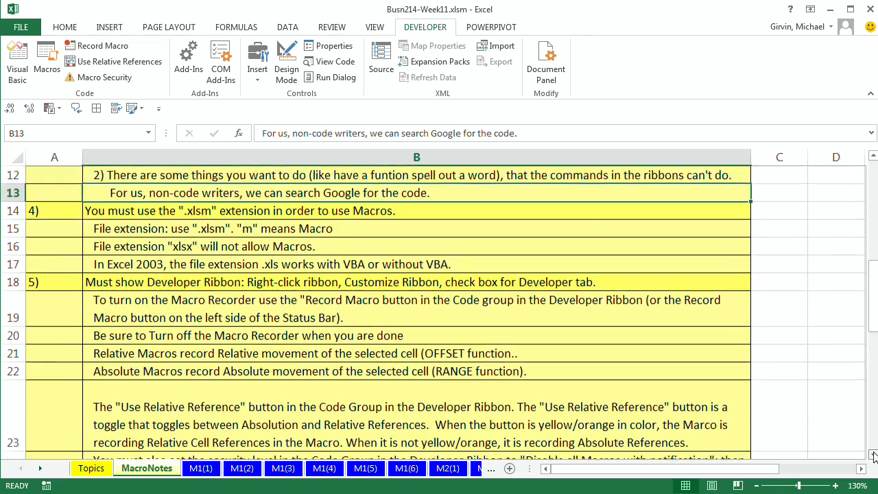
click(874, 456)
click(874, 456)
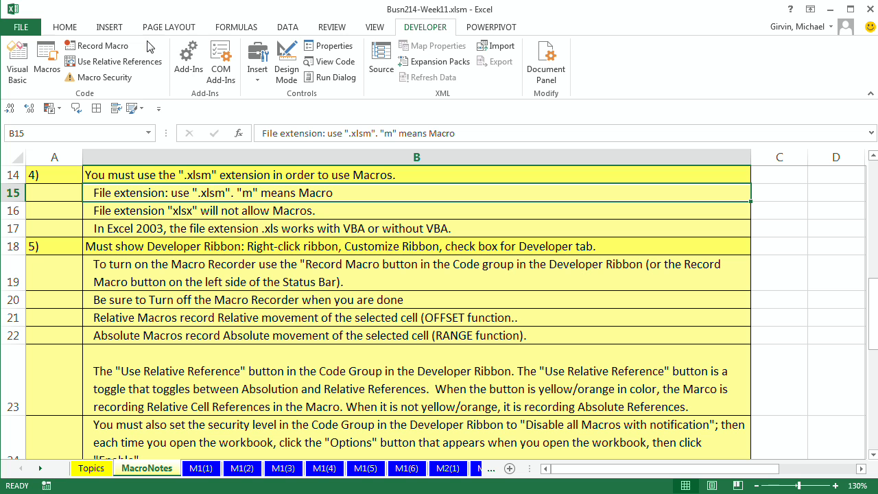
Enable the Developer tab in the ribbon customization options and display its commands.
click(70, 30)
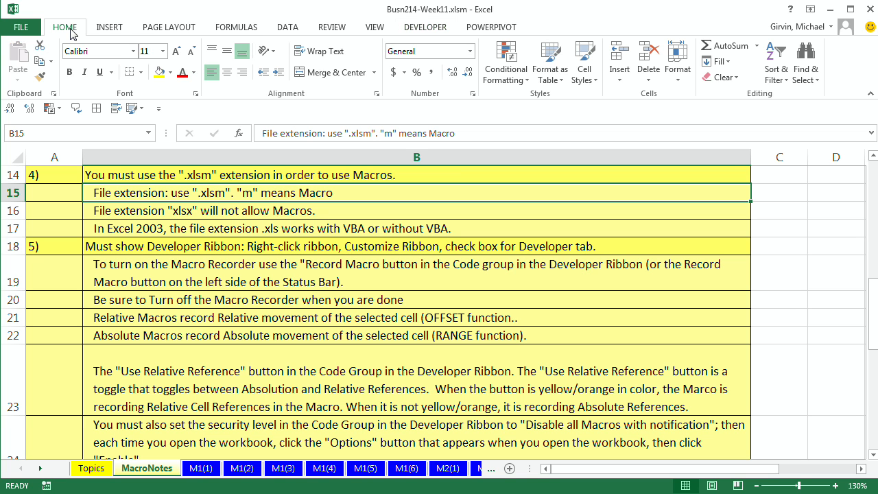
right_click(71, 33)
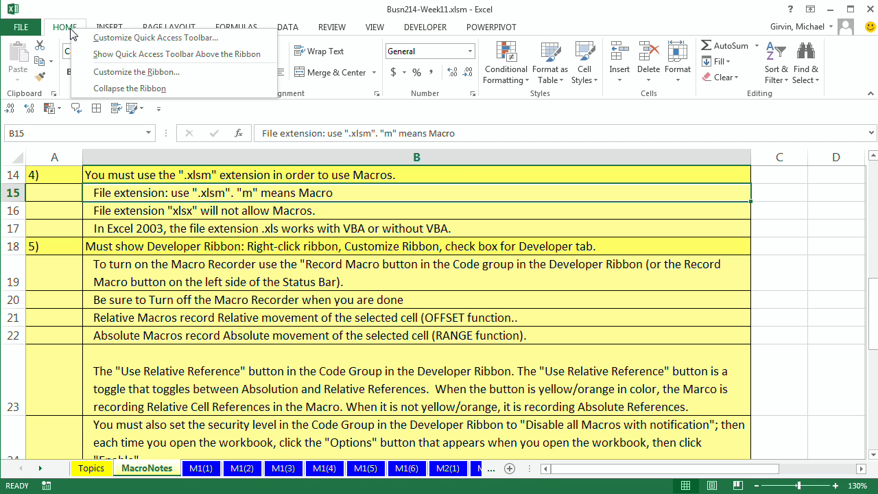
click(109, 73)
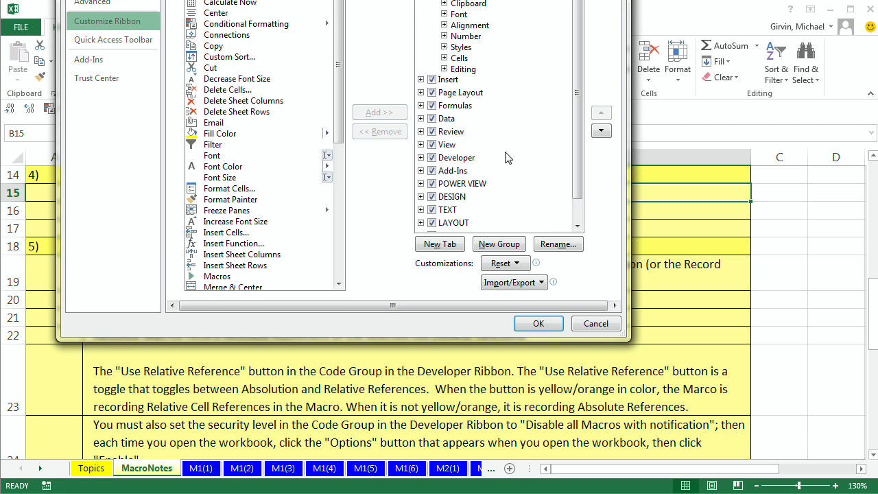
click(434, 159)
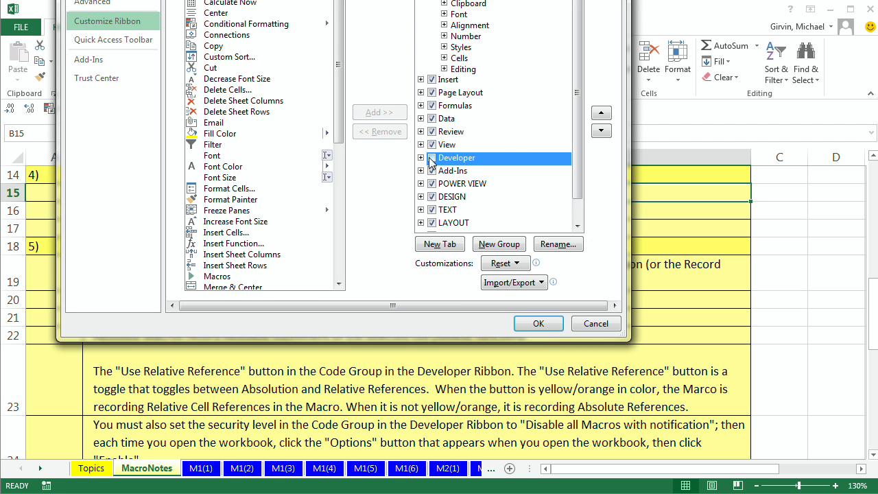
click(538, 323)
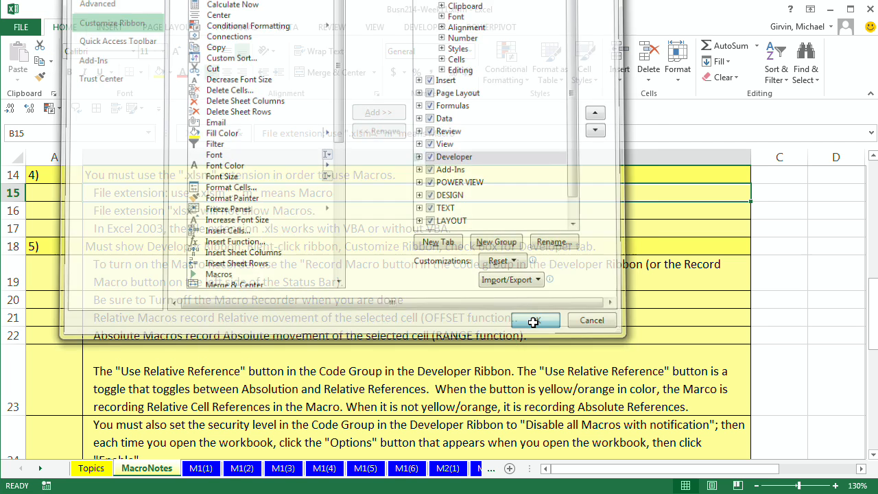
click(431, 27)
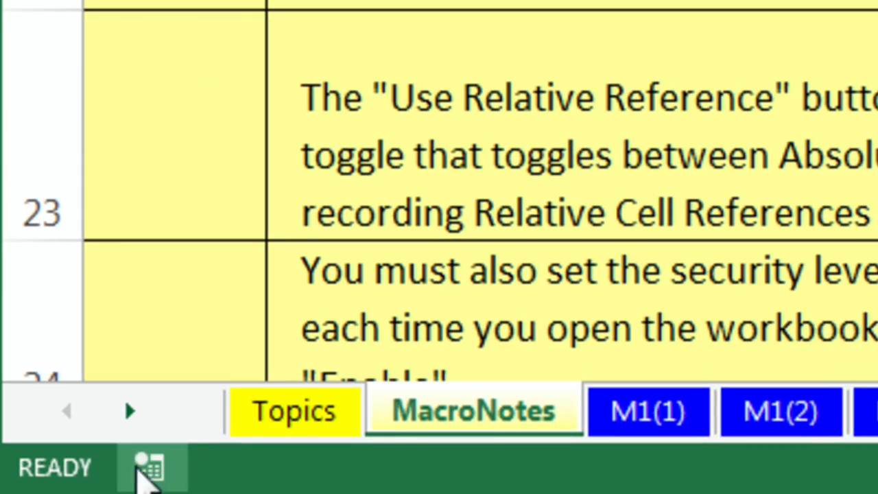
Turn Use Relative References on for macro recording and switch it back off.
click(147, 480)
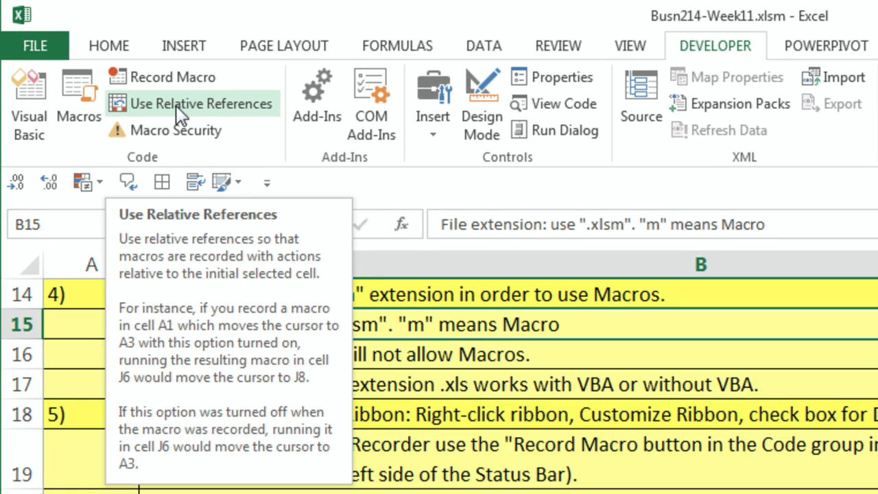
click(234, 109)
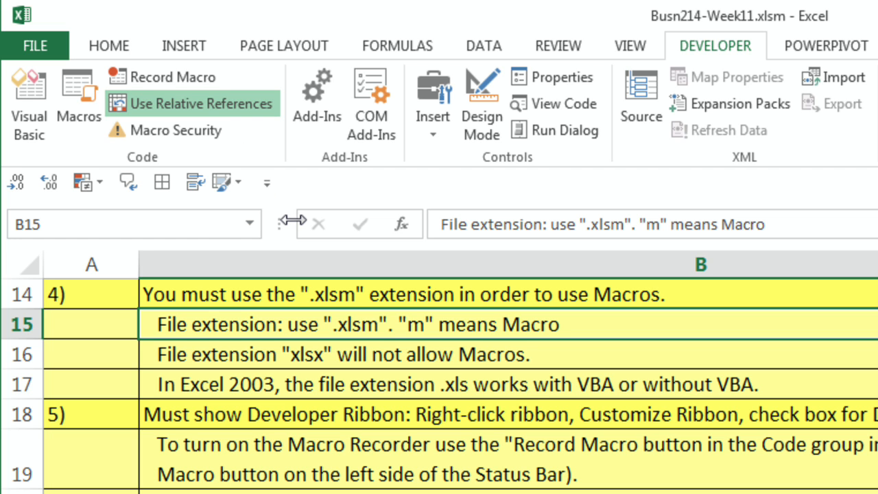
click(240, 102)
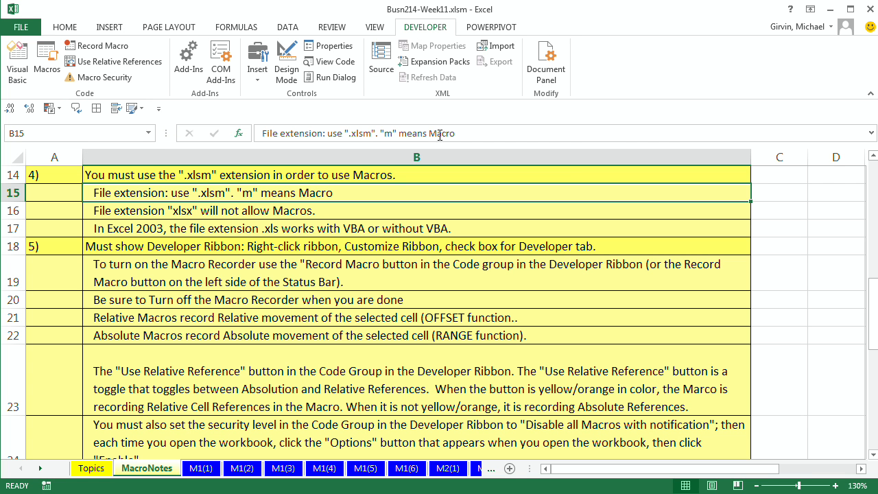
click(788, 180)
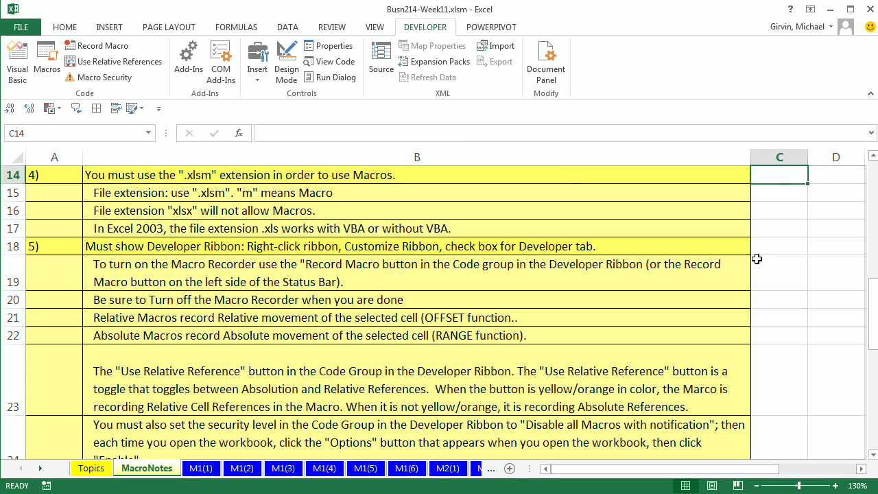
click(765, 277)
click(781, 346)
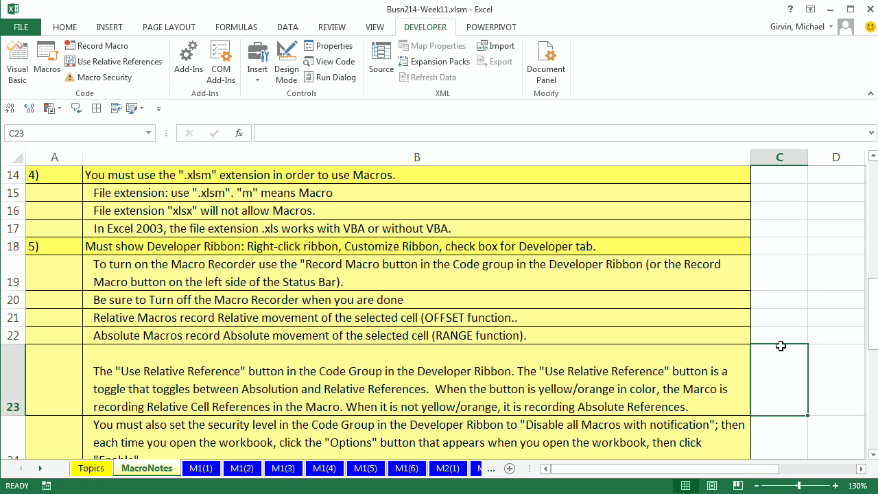
click(791, 258)
click(784, 176)
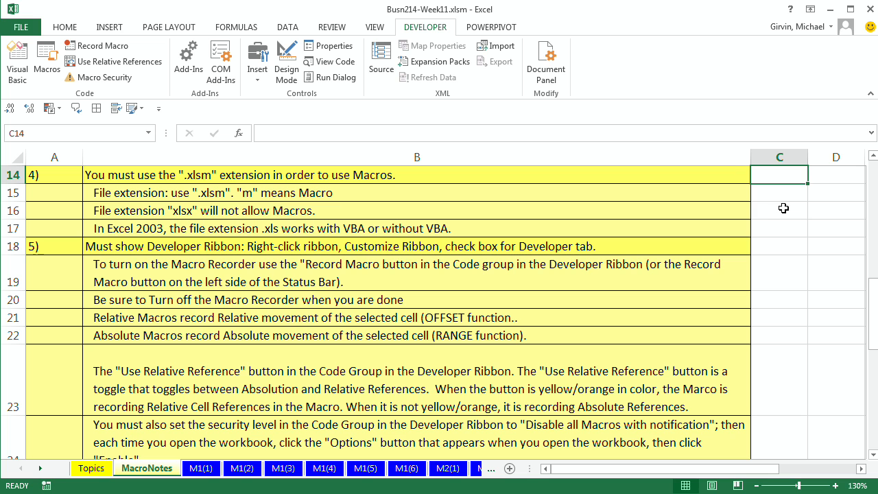
click(784, 208)
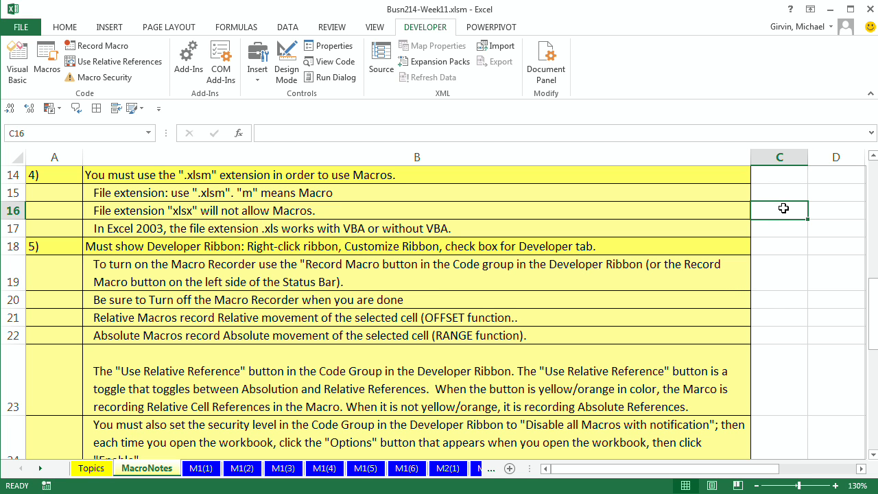
click(782, 176)
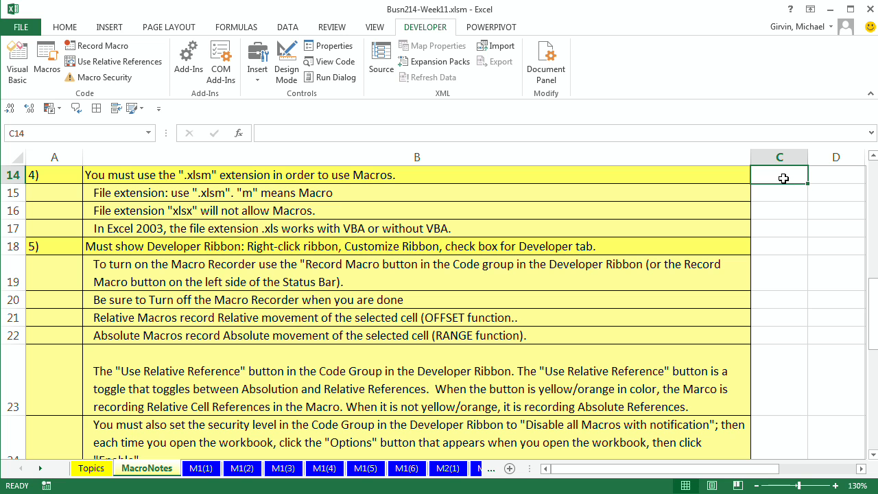
Turn on Use Relative References and alternate the selection between cells C14 and C16, ending on C16.
click(110, 63)
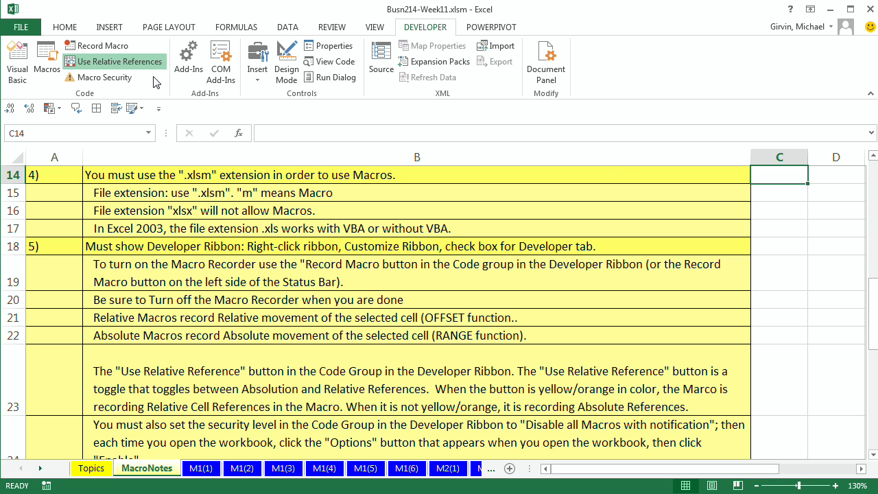
click(783, 210)
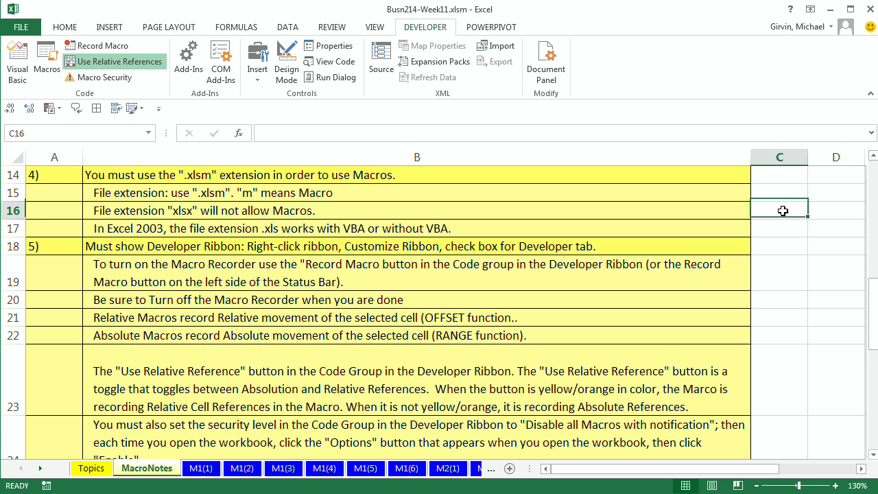
click(148, 69)
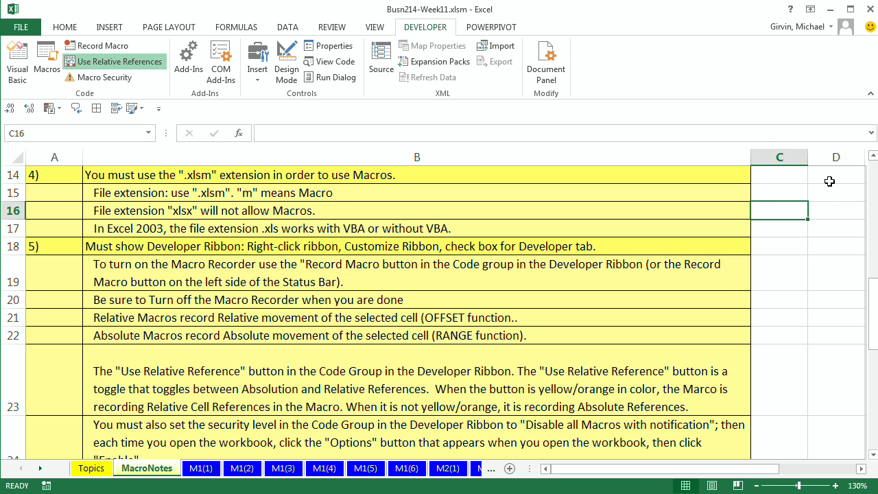
click(795, 175)
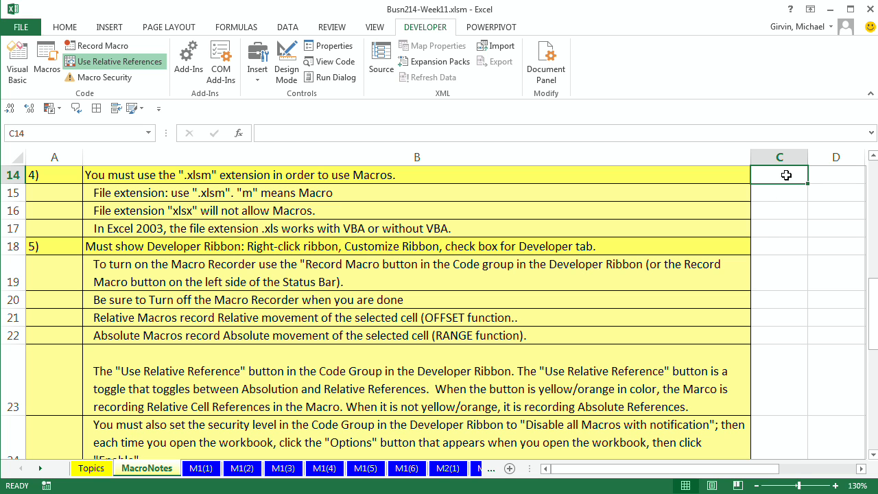
click(780, 215)
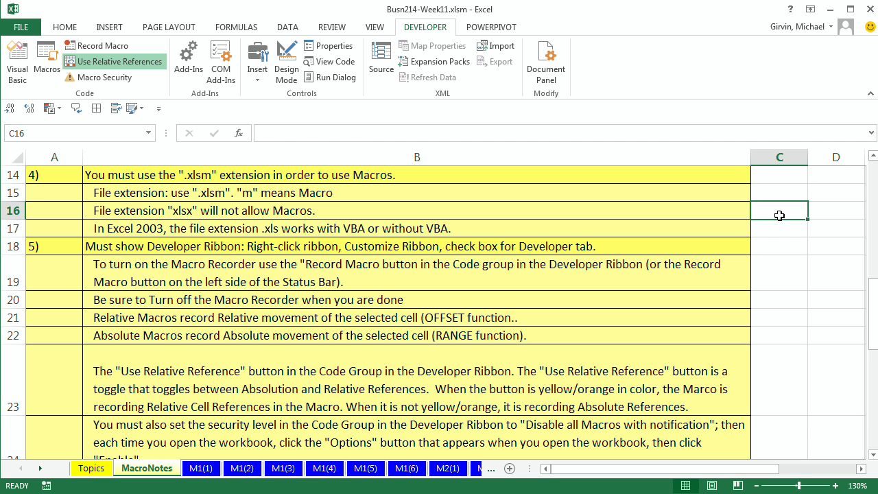
click(779, 177)
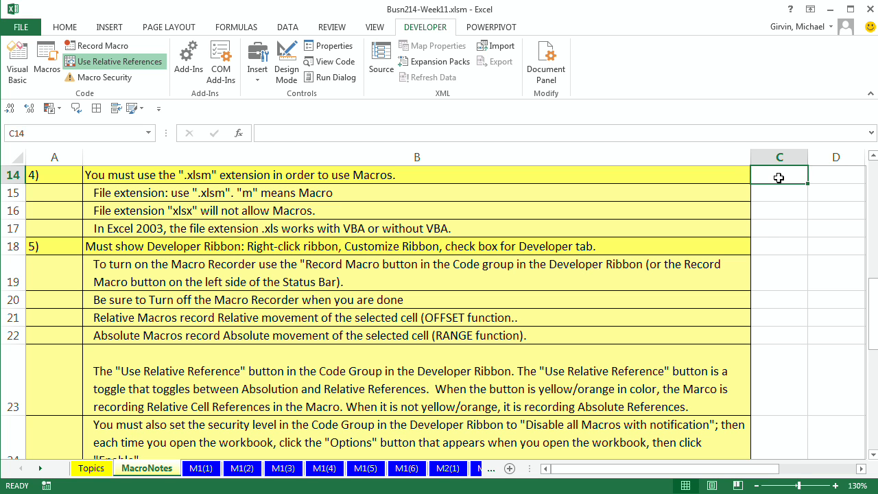
click(777, 213)
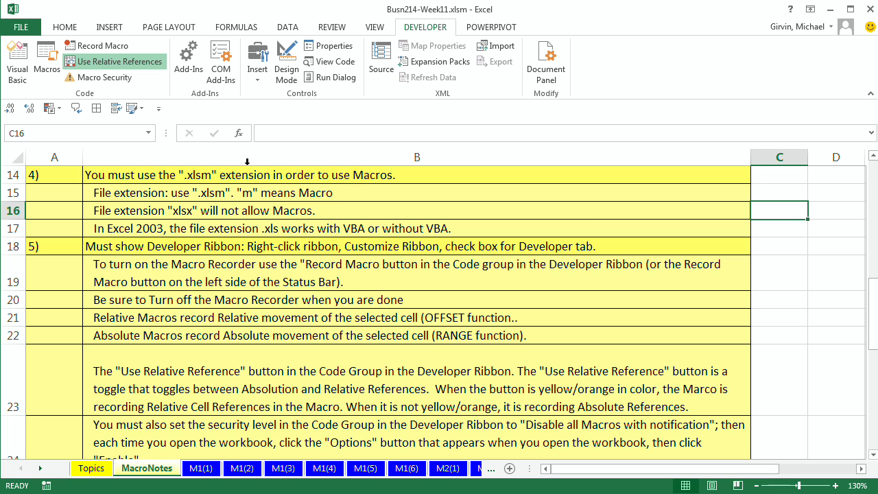
Toggle Use Relative References off, on and off again, leaving absolute references for macro recording.
click(137, 62)
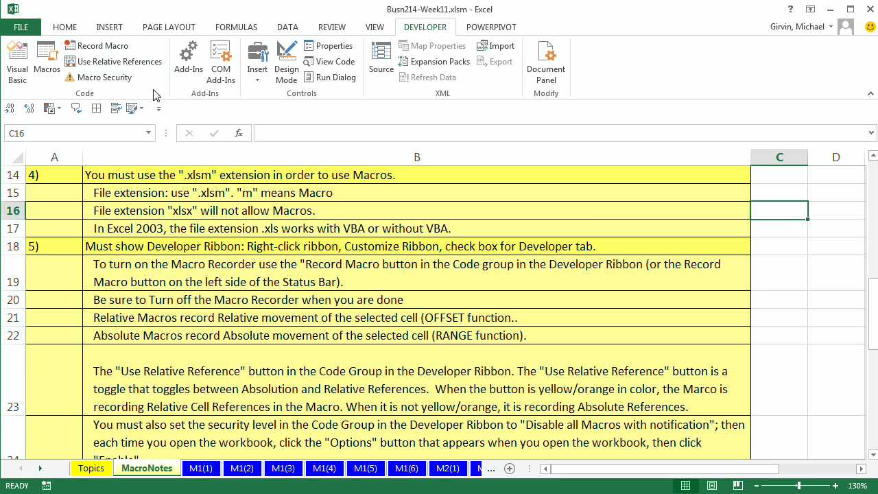
click(137, 63)
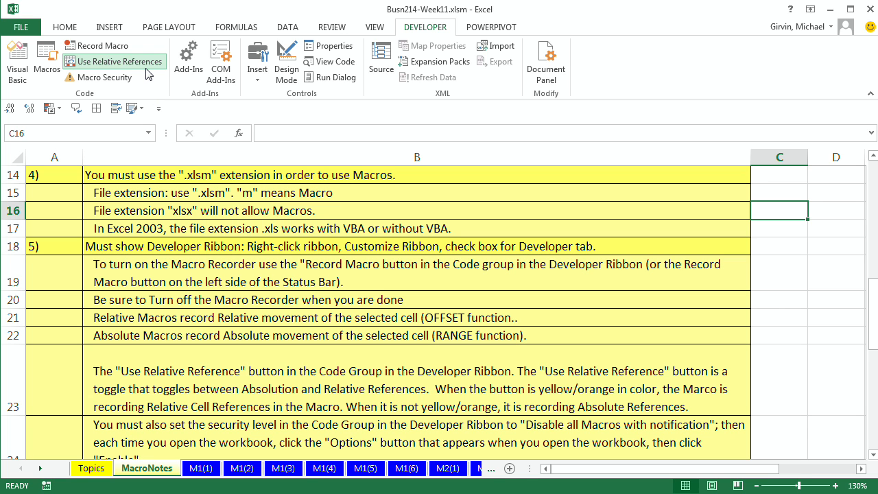
click(147, 63)
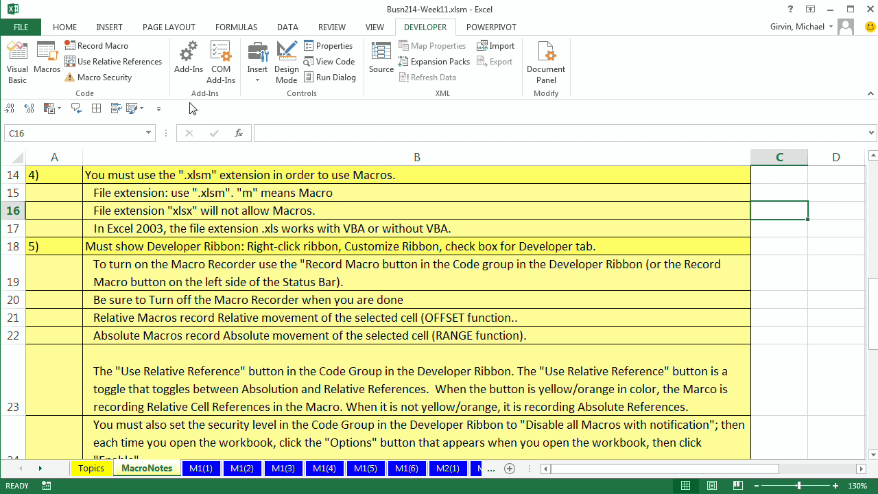
Choose "Disable all macros with notification" in the macro security settings and close them without applying.
click(88, 81)
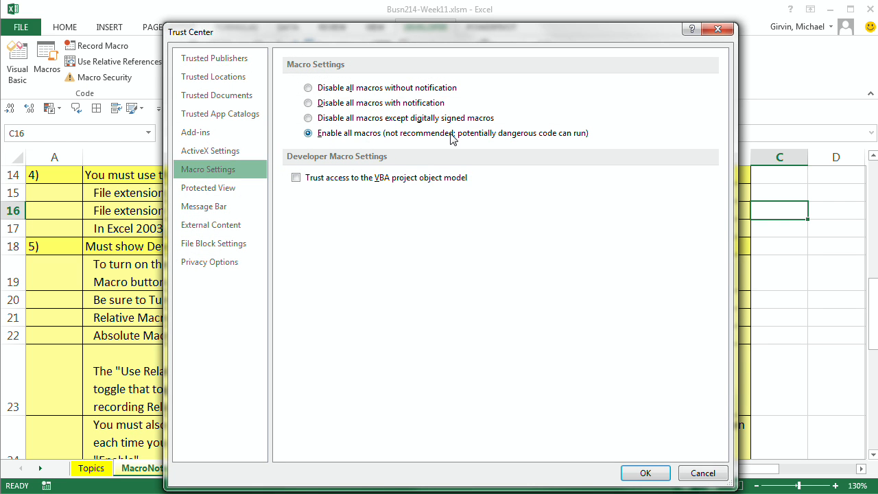
click(308, 104)
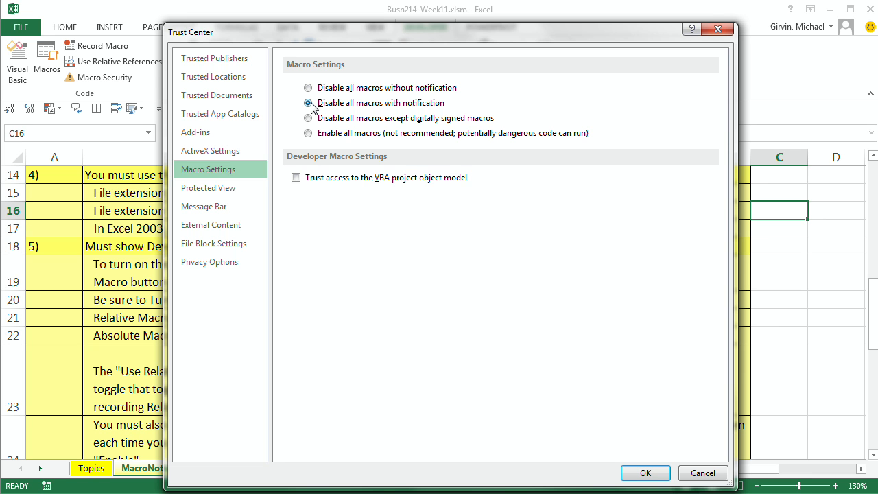
click(719, 30)
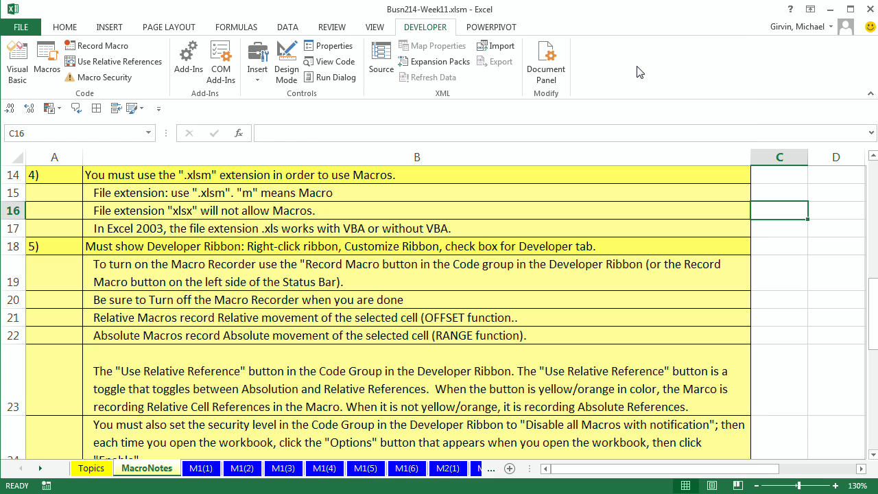
Read the notes on macro keyboard shortcuts and storage, and examine the project list in the Visual Basic editor.
click(342, 300)
scroll(342, 297, down, 2)
scroll(342, 297, down, 2)
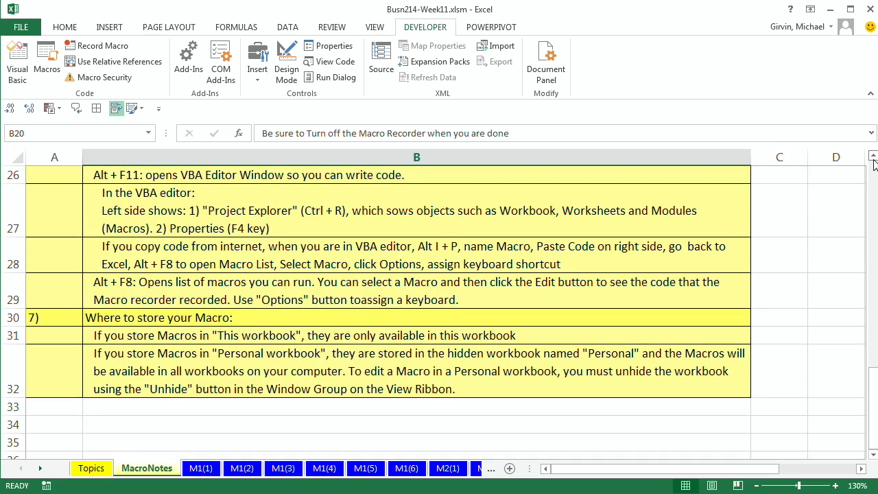
click(874, 157)
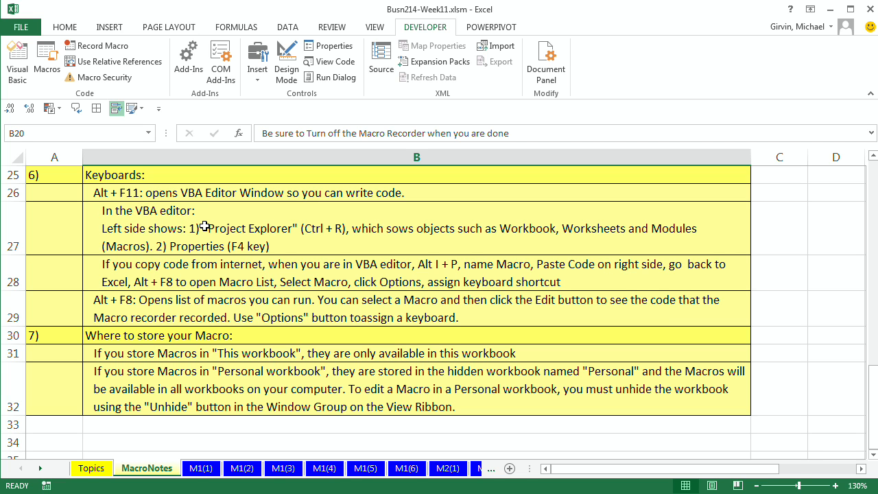
key(alt+F11)
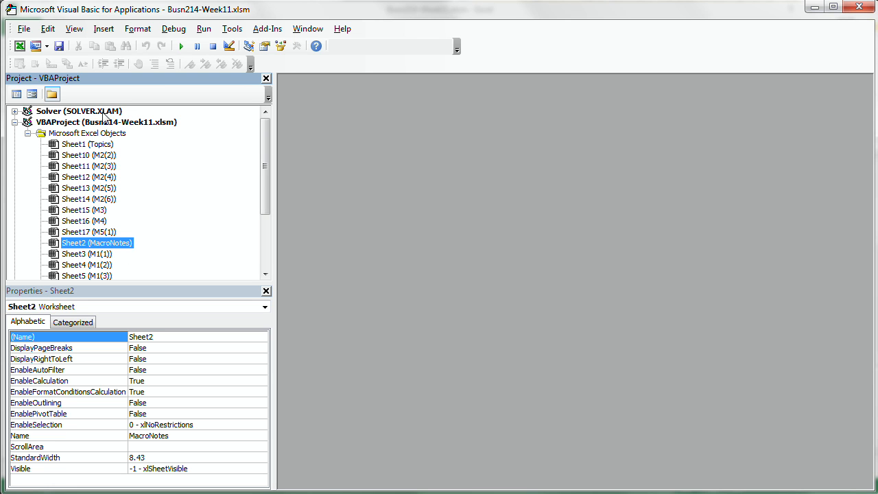
drag(268, 164, 268, 237)
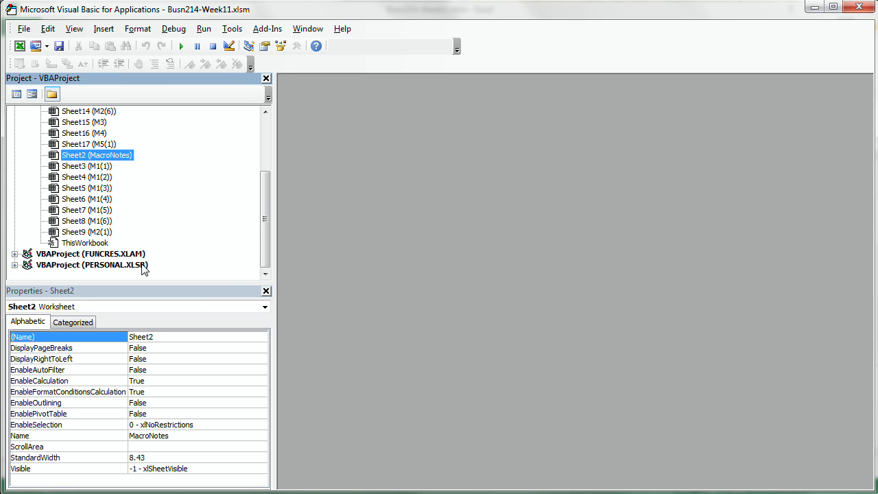
Close the Project Explorer and Properties windows, reopen both, and resize them to give the project list more height and the code area more width.
drag(268, 240, 268, 186)
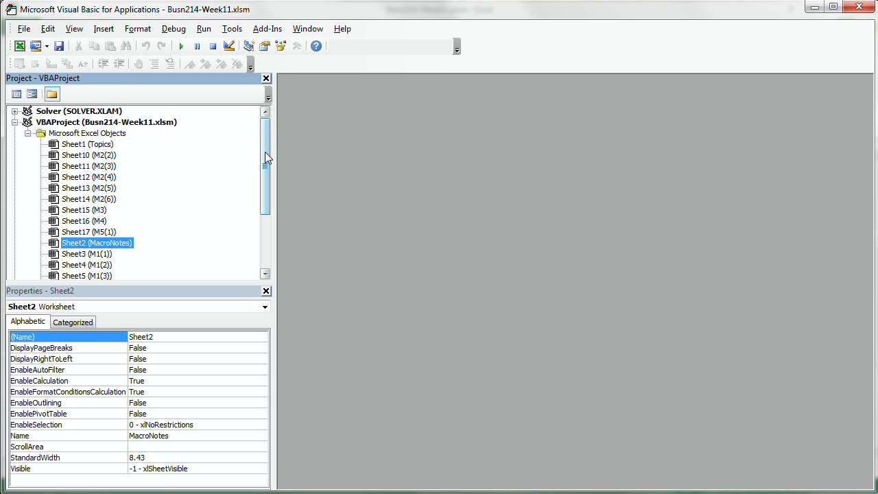
drag(265, 152, 269, 204)
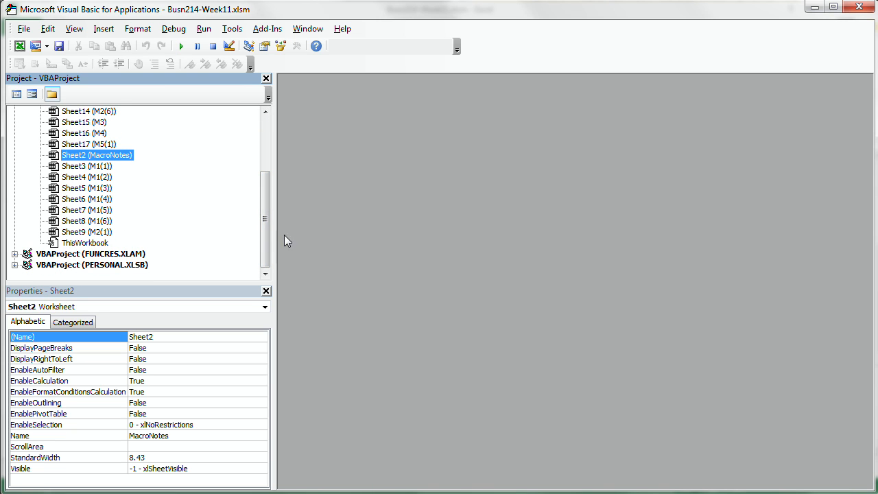
drag(266, 240, 278, 177)
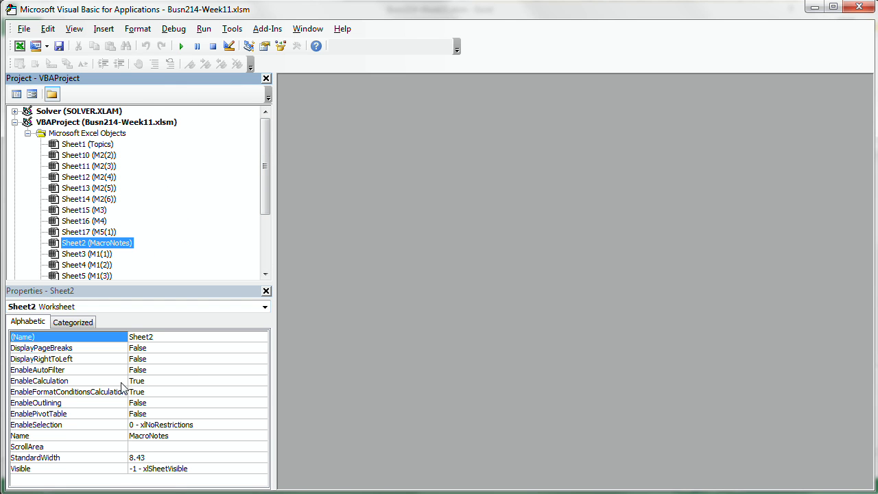
click(266, 79)
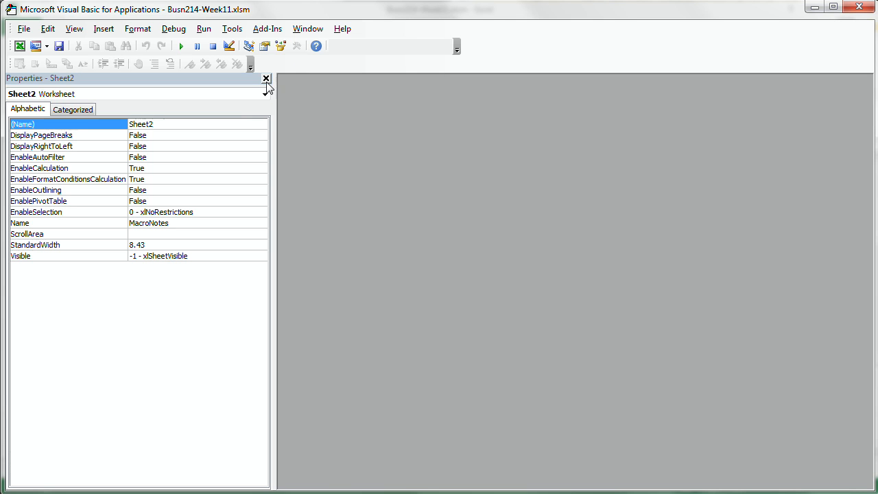
click(266, 78)
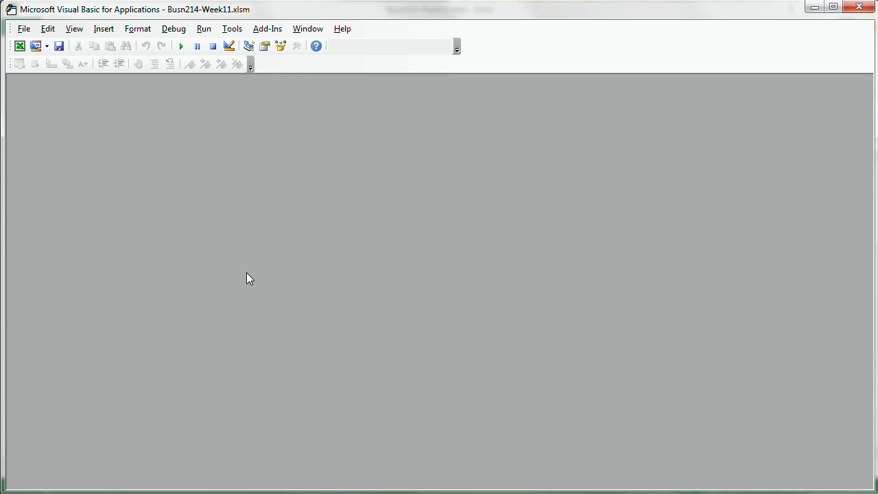
key(ctrl+r)
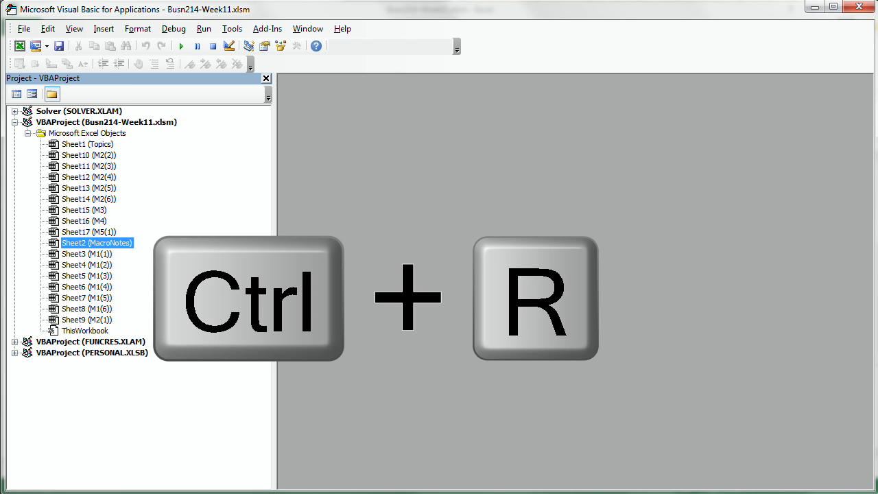
key(F4)
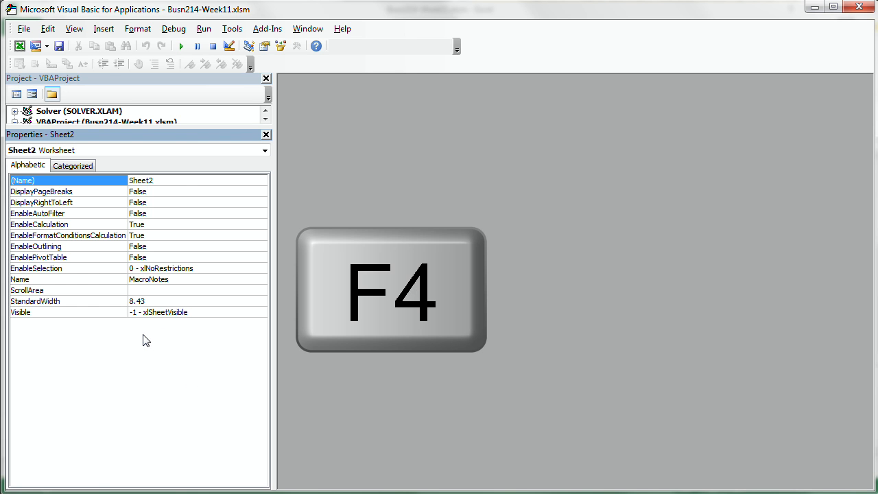
drag(198, 129, 185, 275)
drag(275, 118, 212, 120)
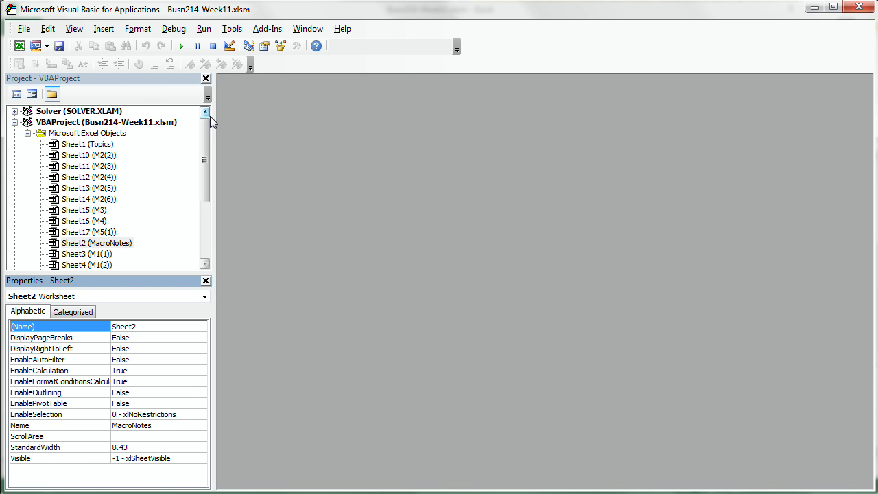
Insert a new code module into the Busn214-Week11.xlsm project.
click(108, 31)
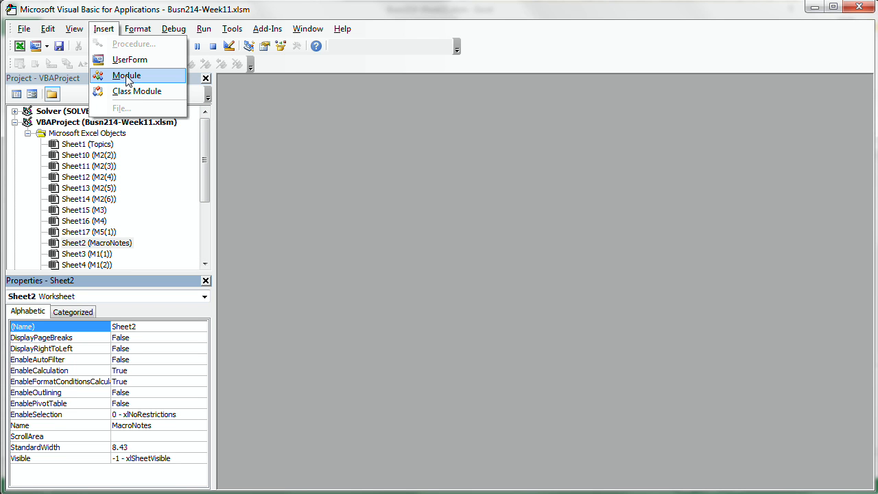
key(Escape)
key(Escape)
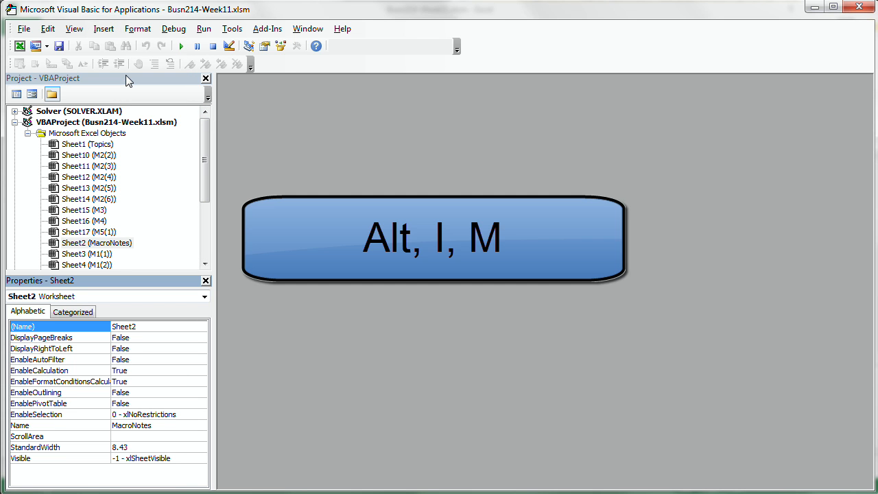
key(alt)
key(i)
key(m)
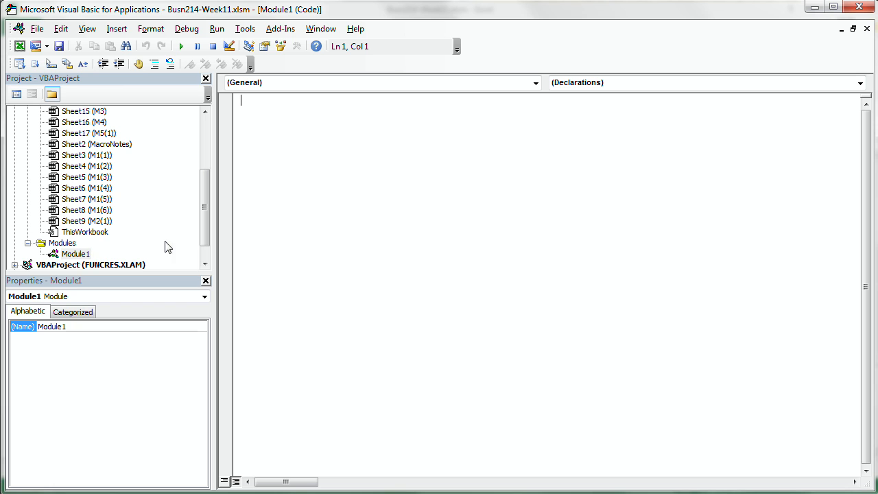
Remove Module1 from the project without exporting it.
right_click(77, 255)
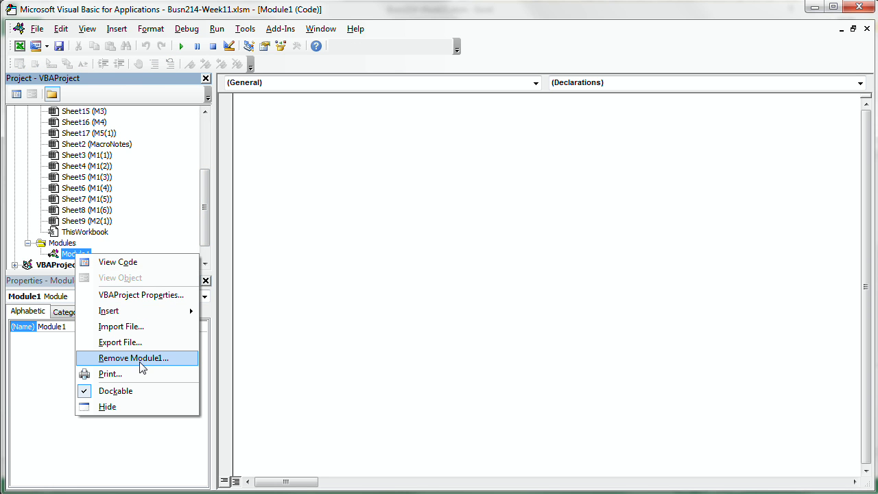
click(134, 358)
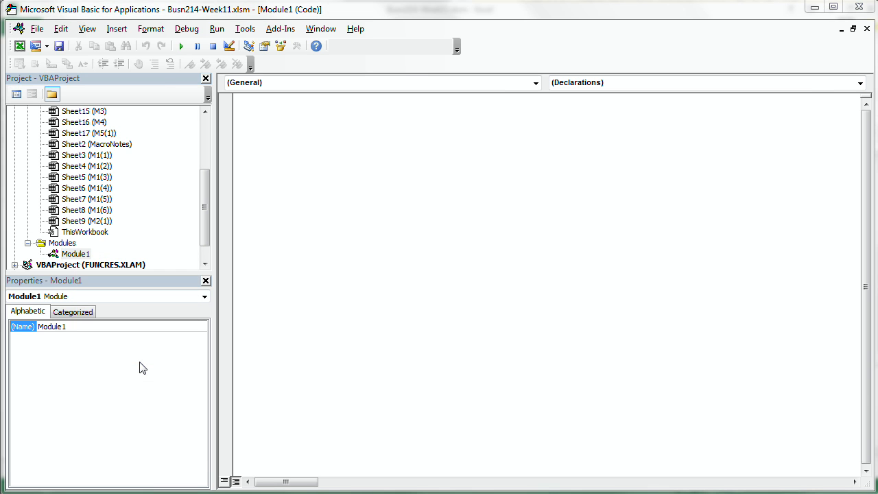
drag(495, 136, 268, 159)
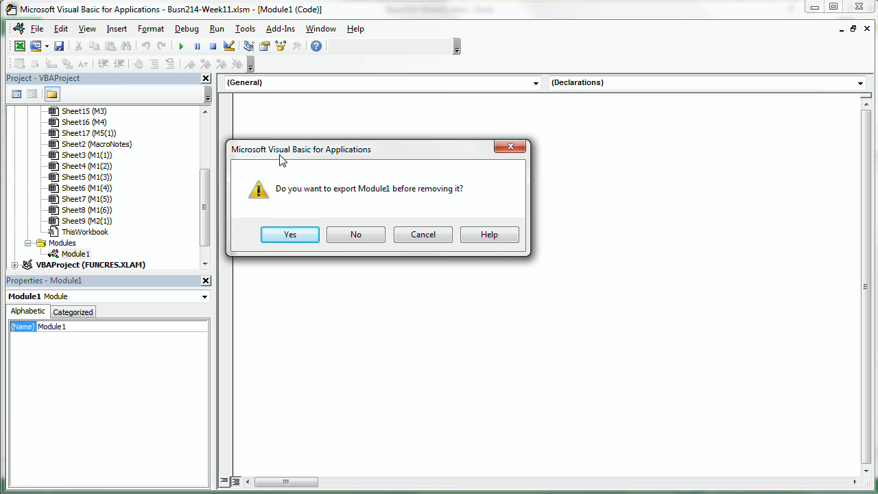
click(354, 236)
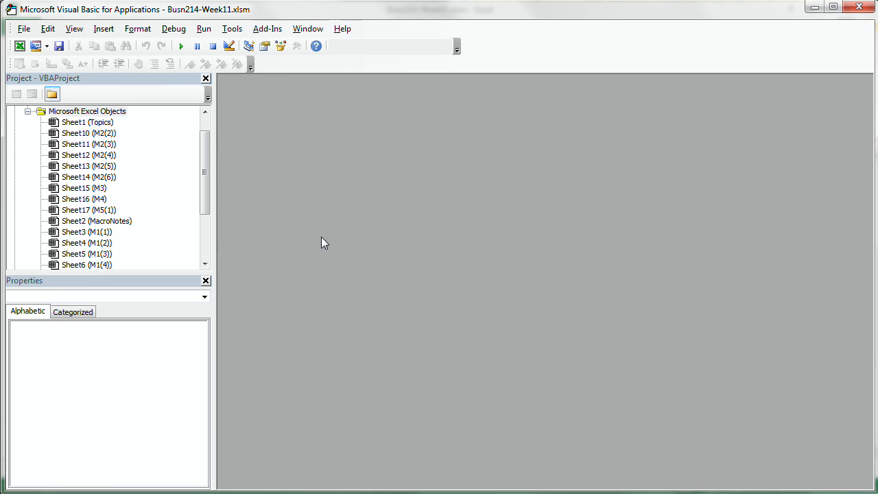
Close the Visual Basic editor and unhide the PERSONAL.XLSB workbook.
drag(200, 190, 201, 157)
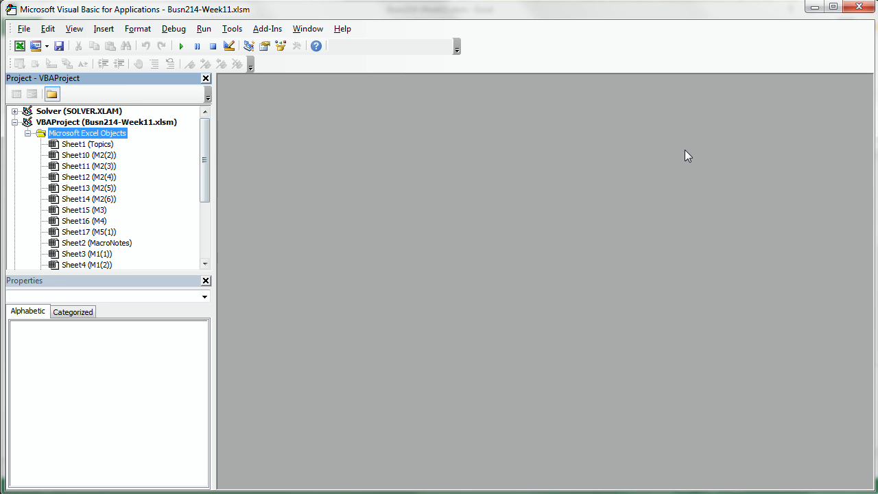
click(858, 6)
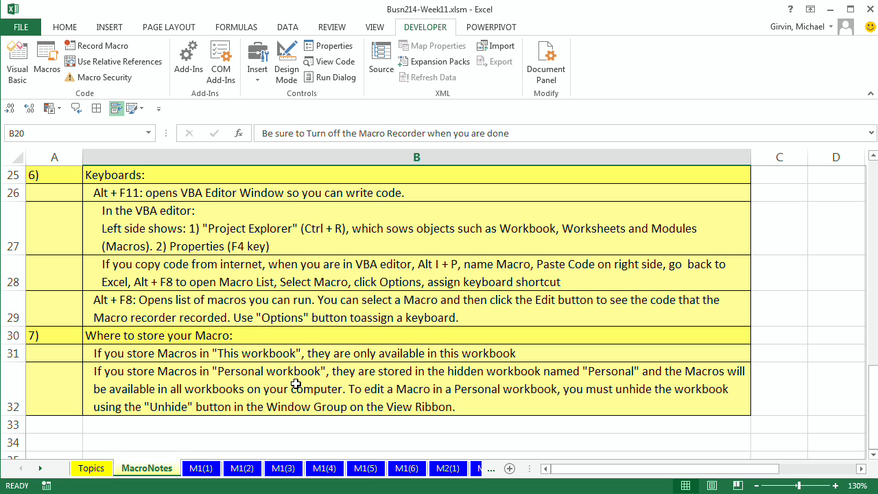
click(374, 26)
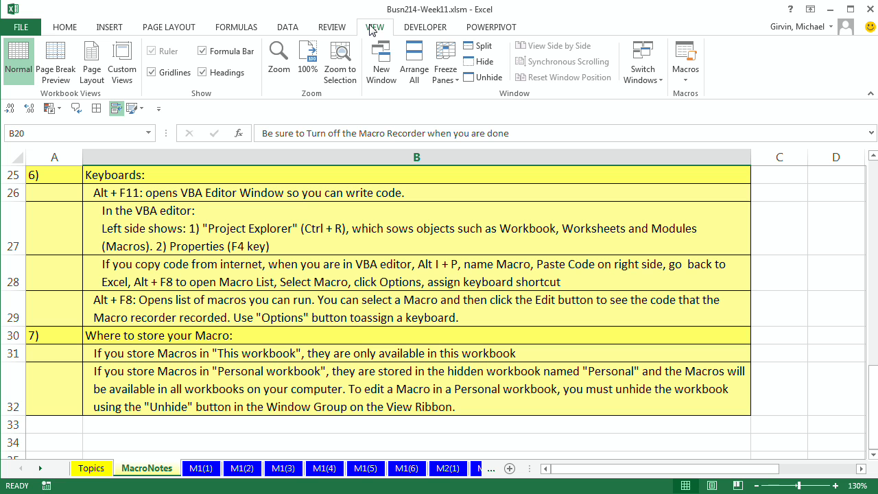
click(488, 81)
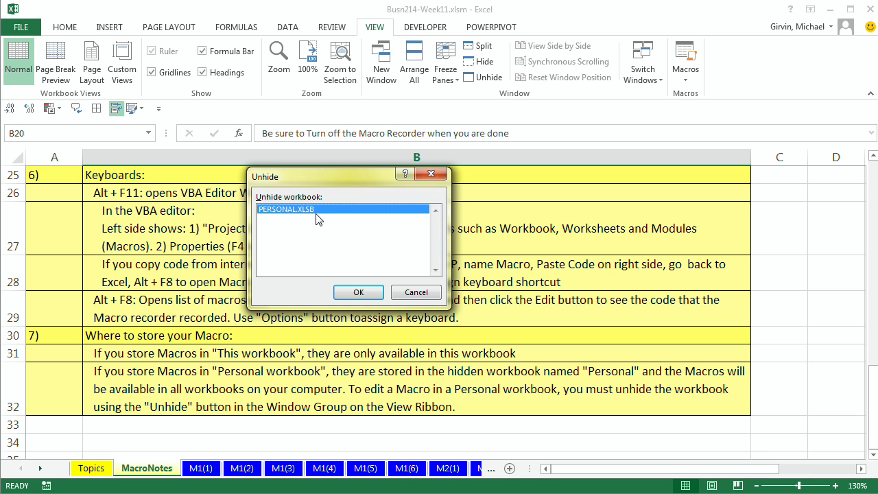
click(358, 291)
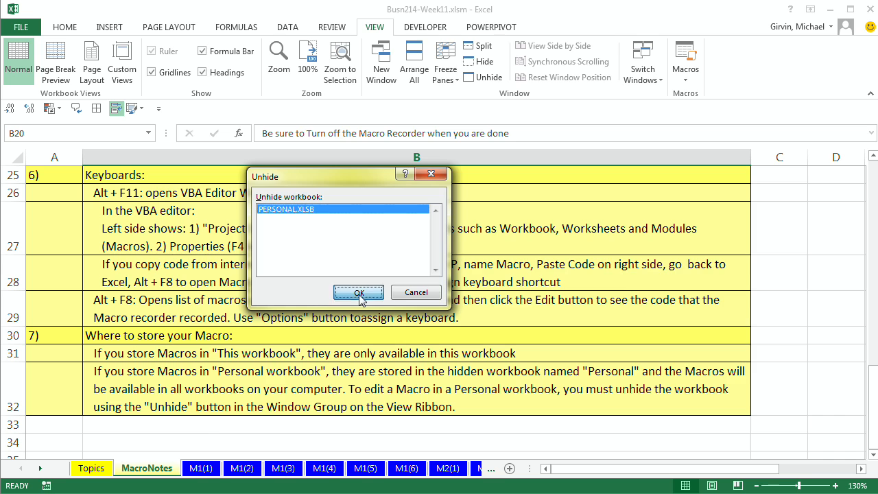
drag(549, 0, 398, 0)
click(425, 5)
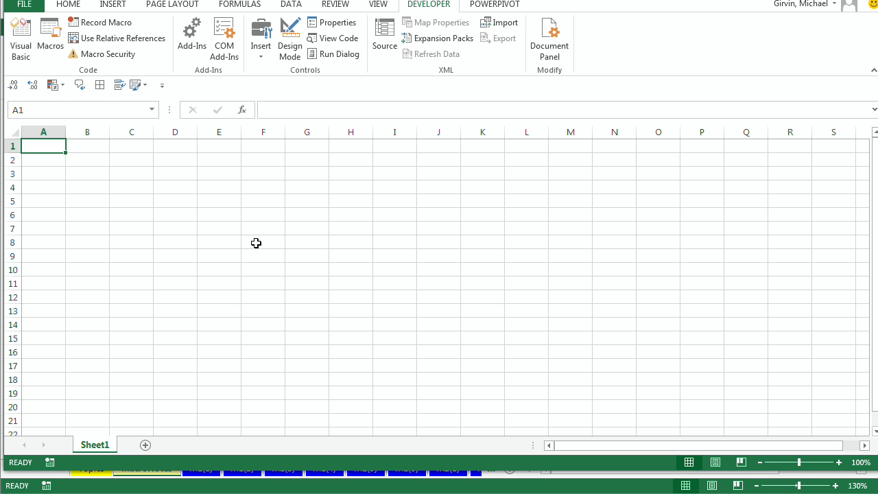
Delete the FormatReportInAnyWorbook and FormatStaticReport macros from the macro list, confirming each deletion.
key(alt+F8)
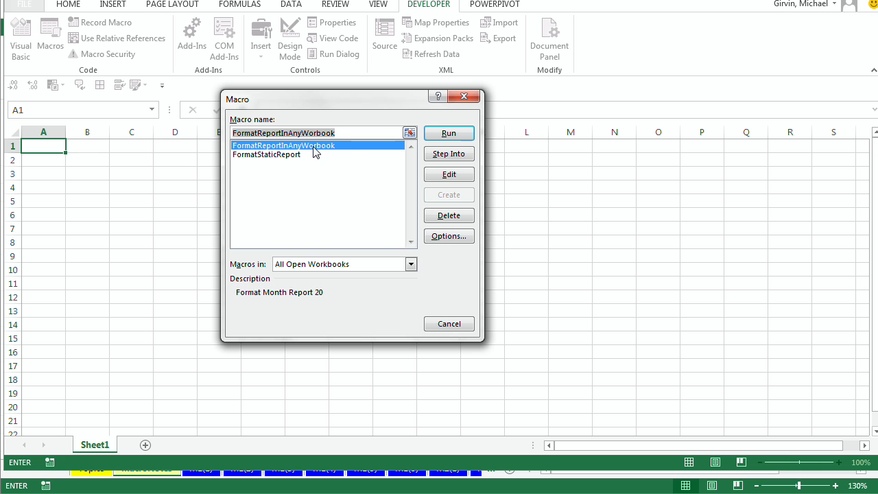
click(450, 217)
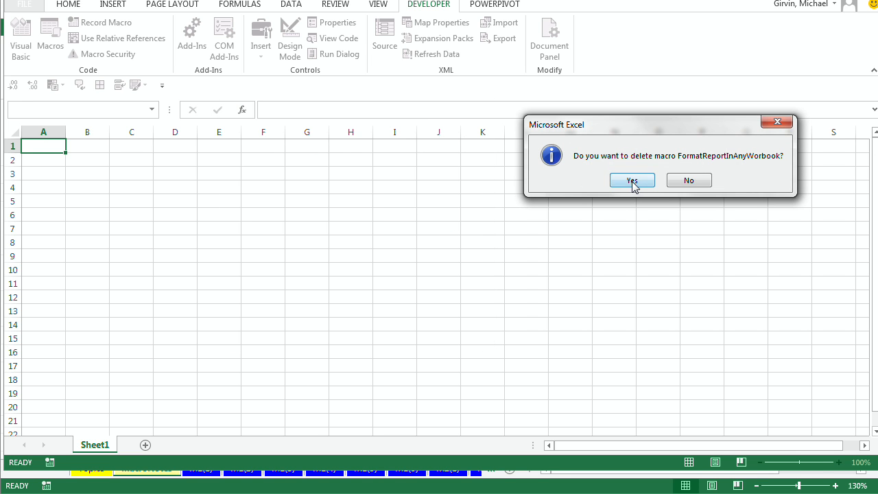
click(632, 182)
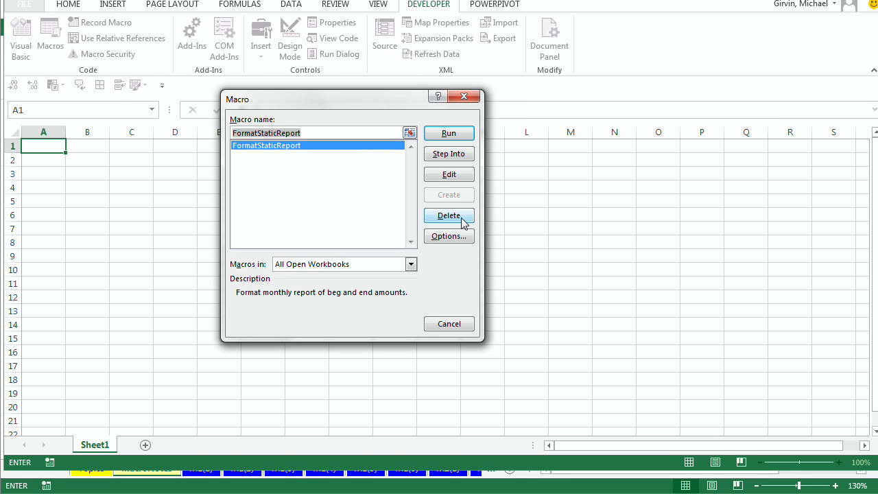
click(461, 220)
click(636, 180)
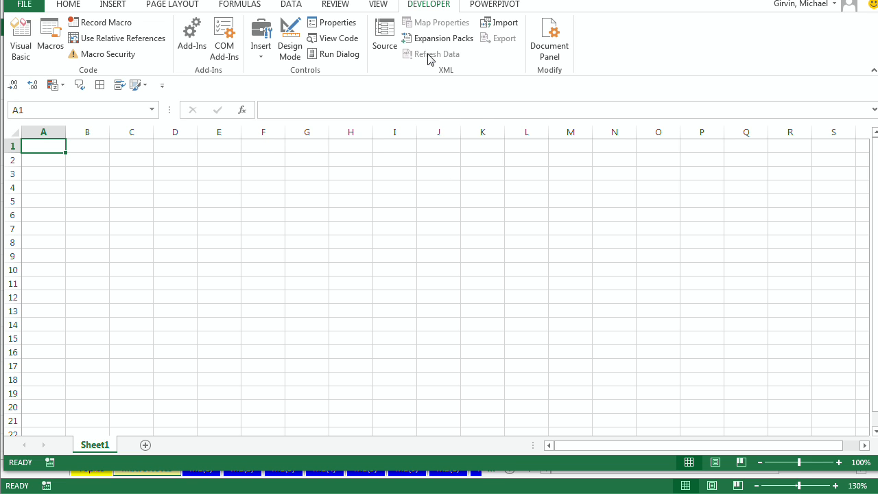
Hide the personal macro workbook again and check that it is offered for unhiding, leaving it hidden.
click(380, 6)
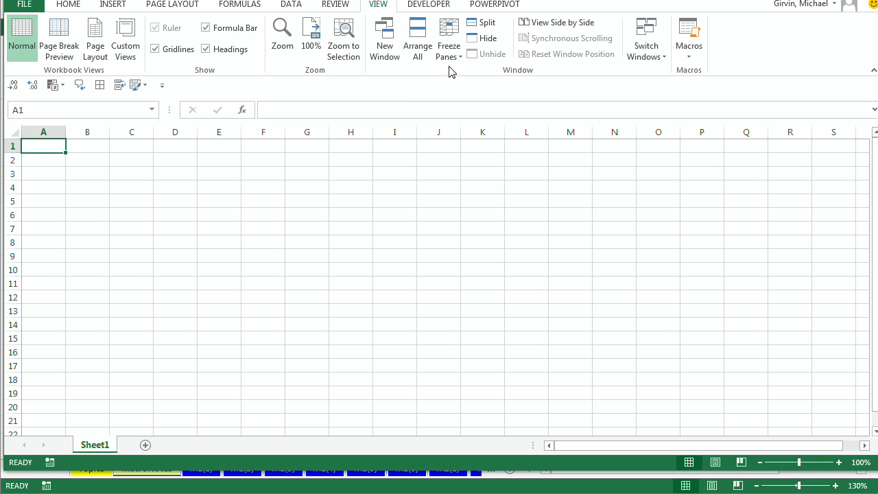
click(490, 41)
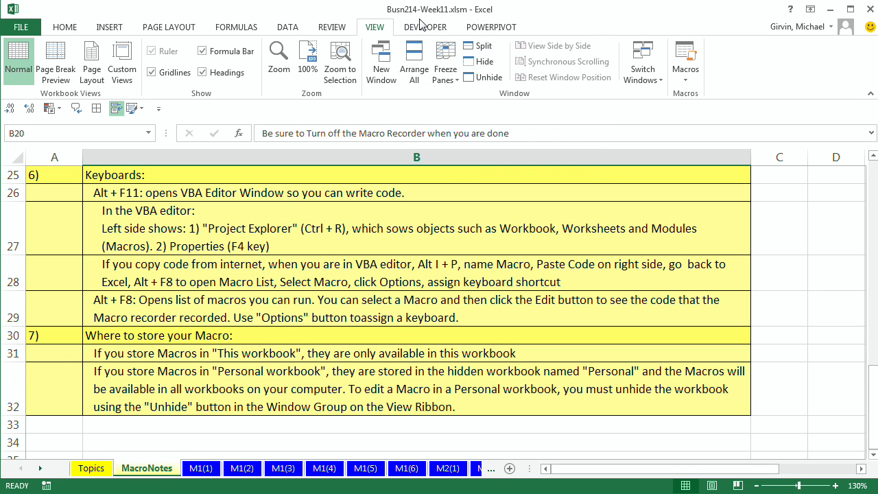
click(485, 77)
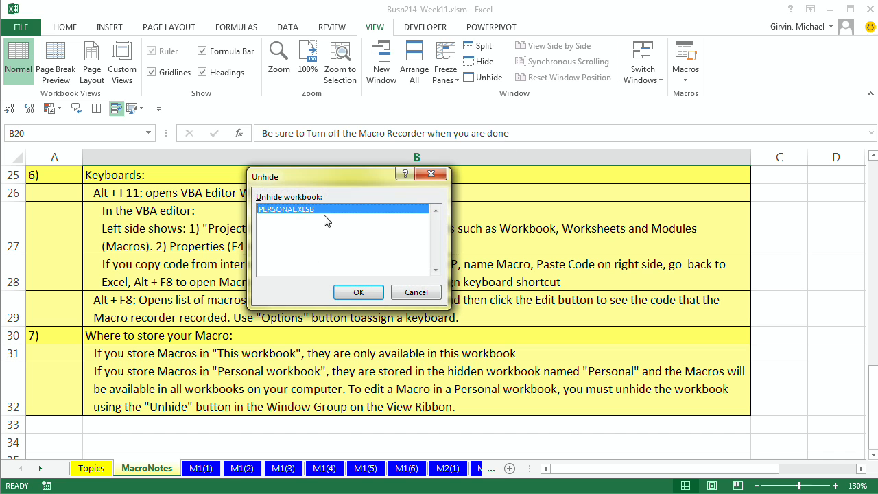
click(432, 175)
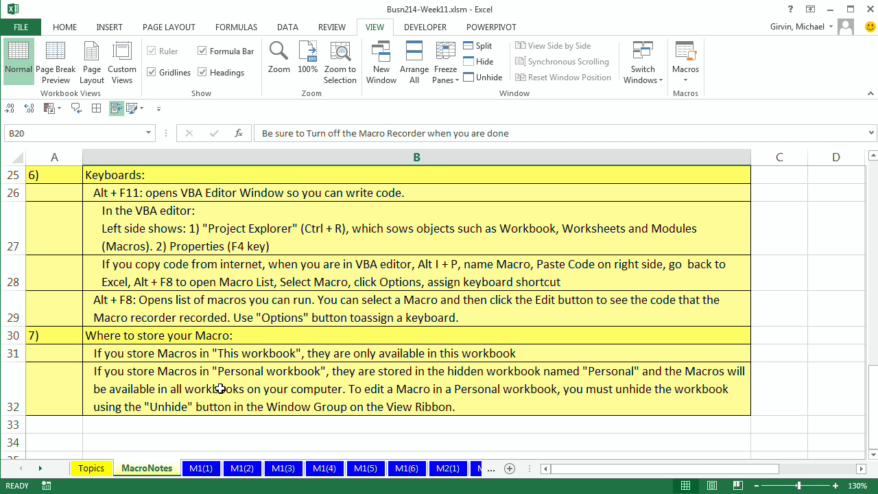
On sheet M1(1), autofit the End Asset column and select the empty range D2:D11 beside the data.
scroll(220, 388, up, 8)
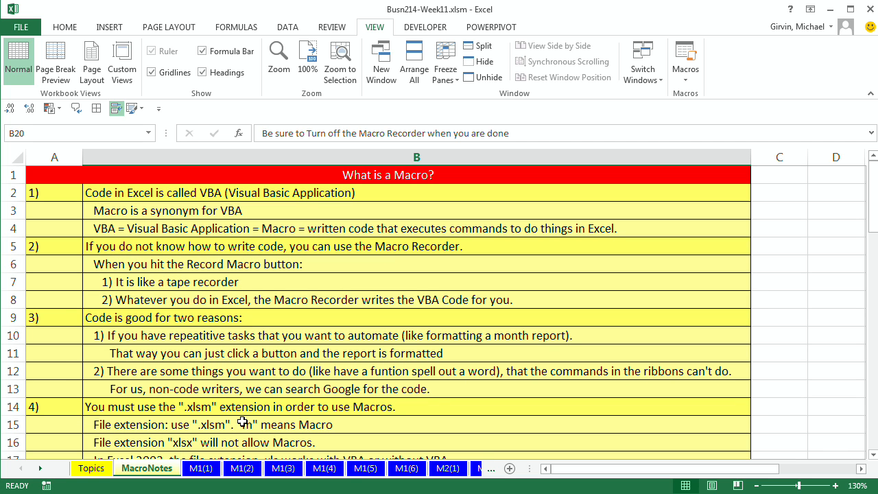
click(201, 469)
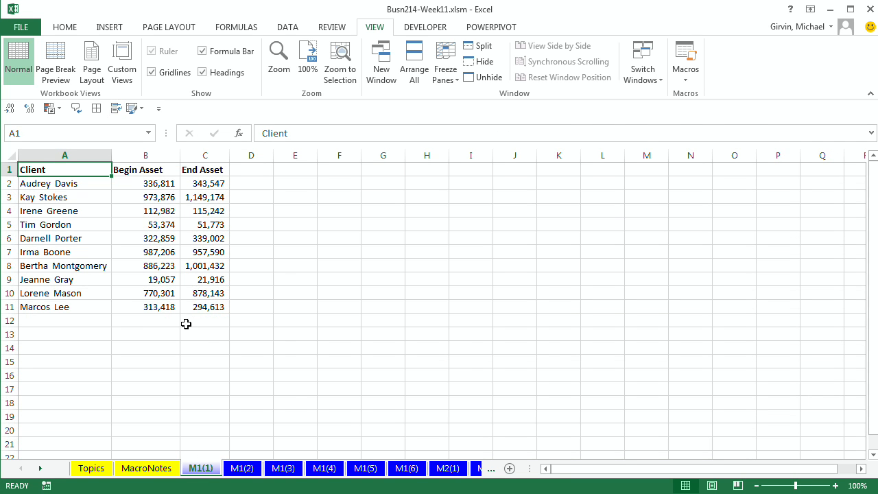
scroll(186, 323, up, 3)
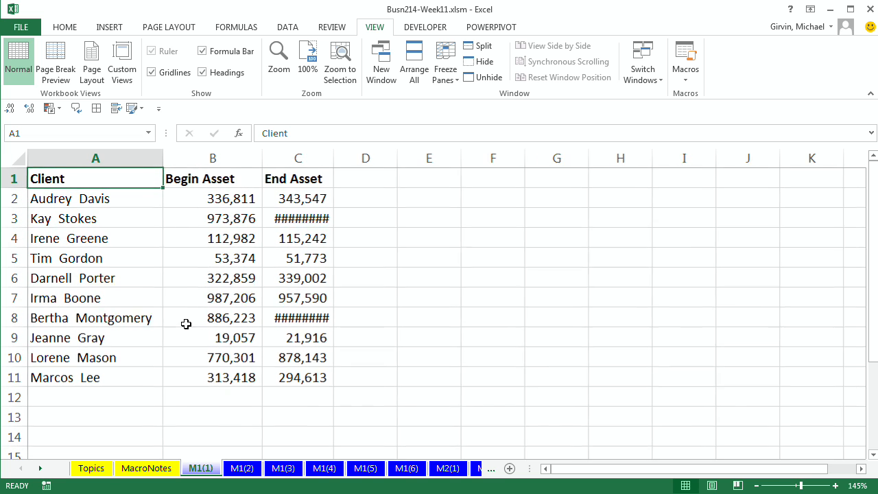
double_click(334, 158)
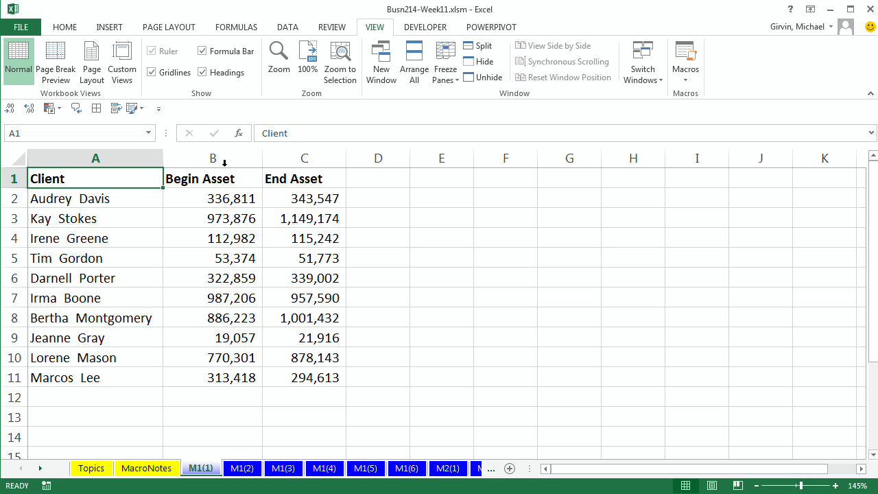
click(396, 179)
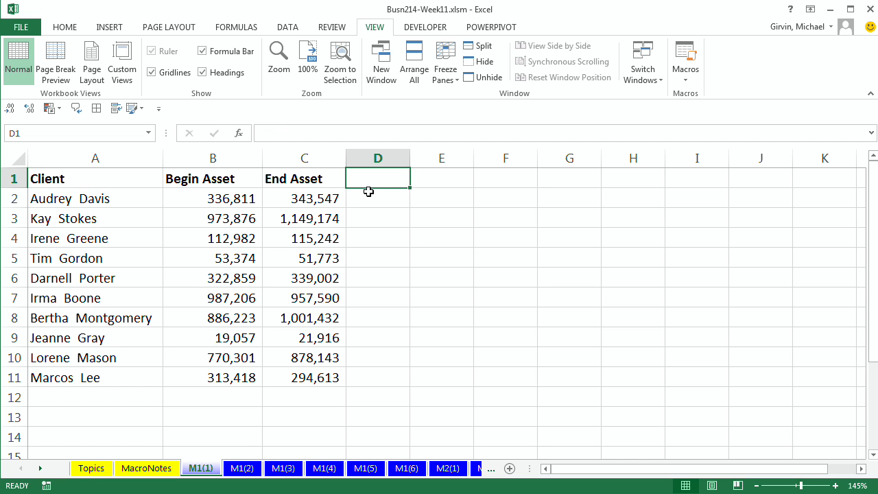
drag(367, 197, 364, 376)
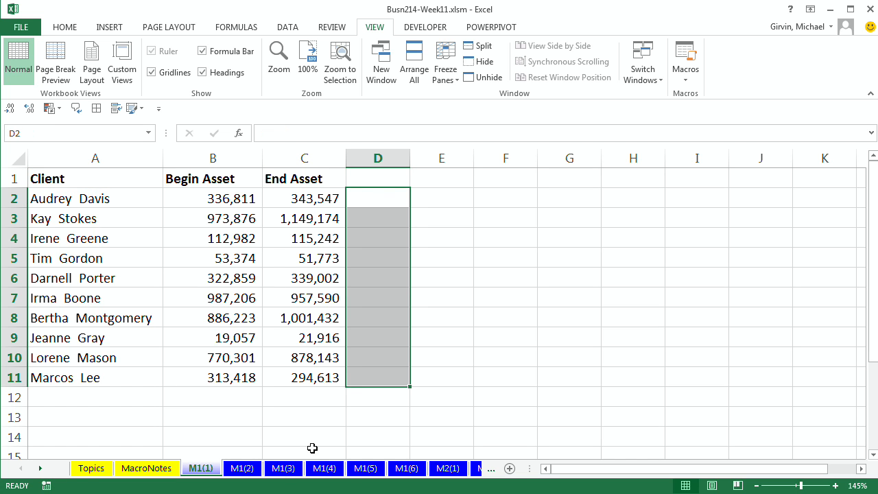
Examine sheets M1(2) through M1(6) to compare how many rows of client data each one holds.
click(242, 469)
click(302, 336)
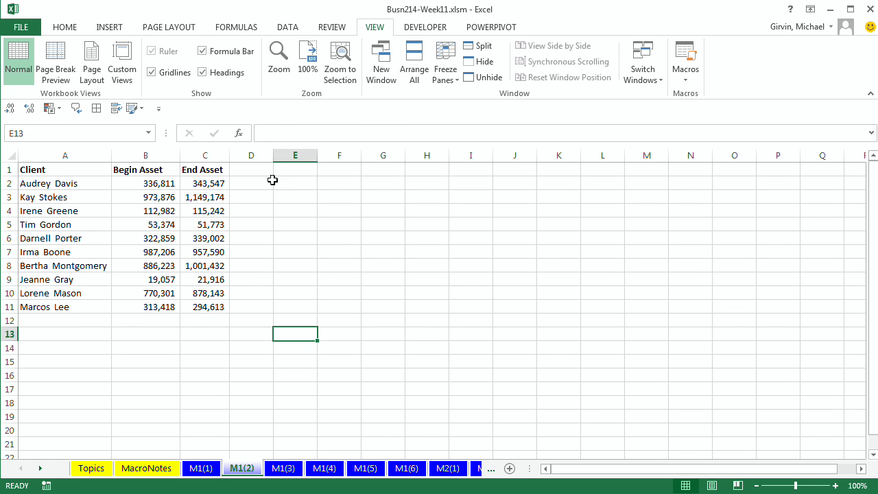
click(11, 307)
click(267, 308)
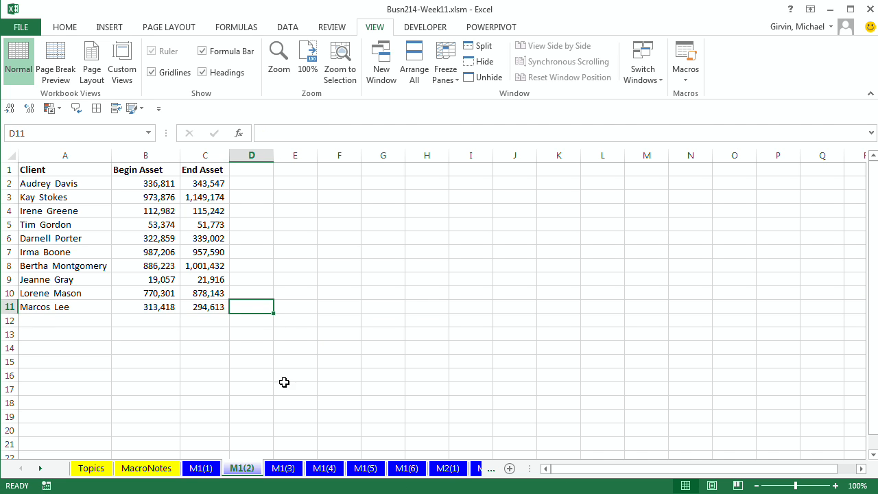
click(284, 468)
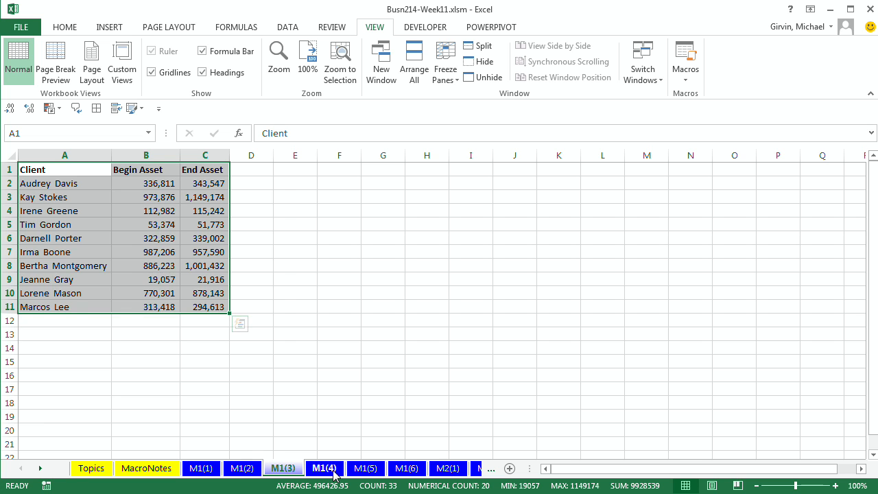
click(334, 472)
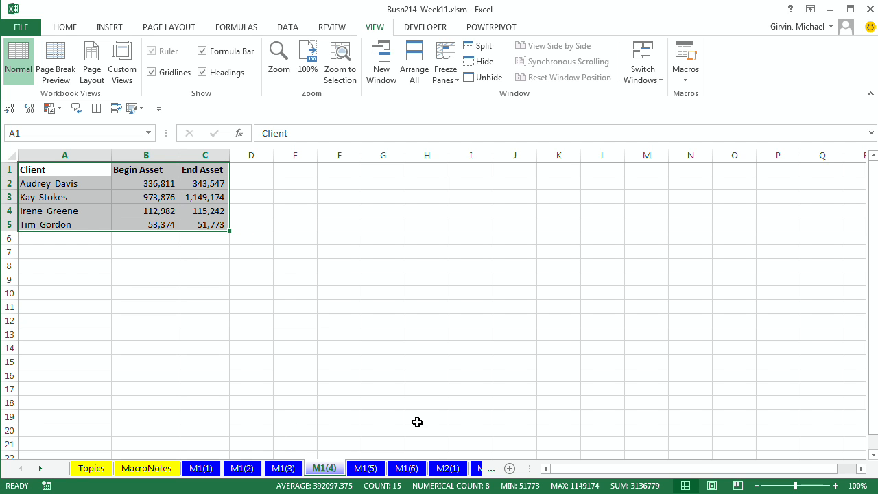
click(370, 469)
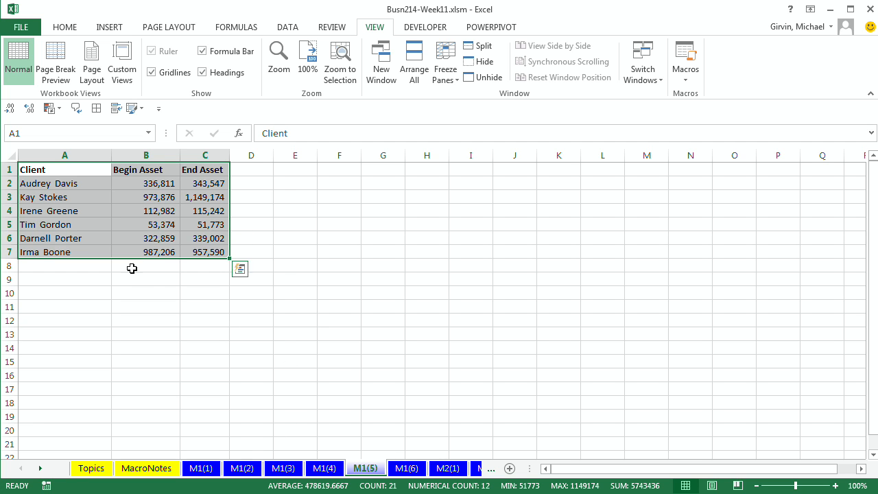
click(39, 266)
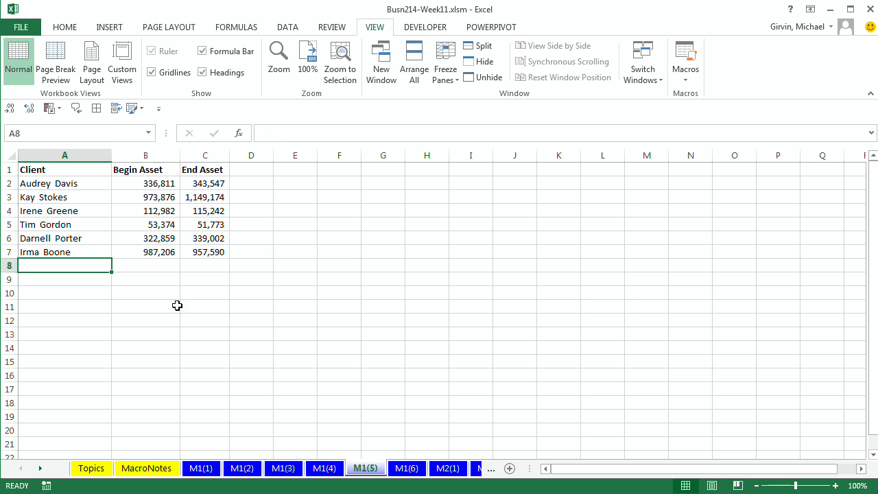
click(408, 469)
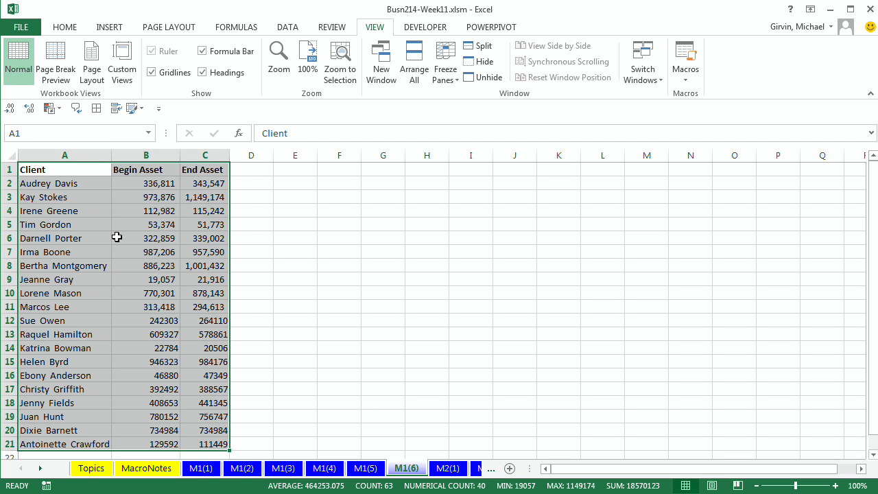
Select range A1:C11 on sheet M1(1) and the same range on sheet M1(4) to compare a fixed range with each data set.
click(201, 468)
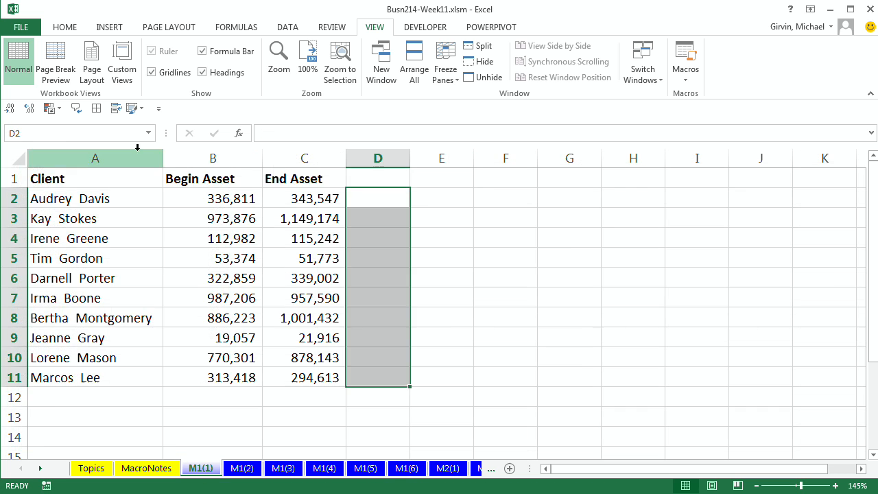
drag(59, 177, 293, 378)
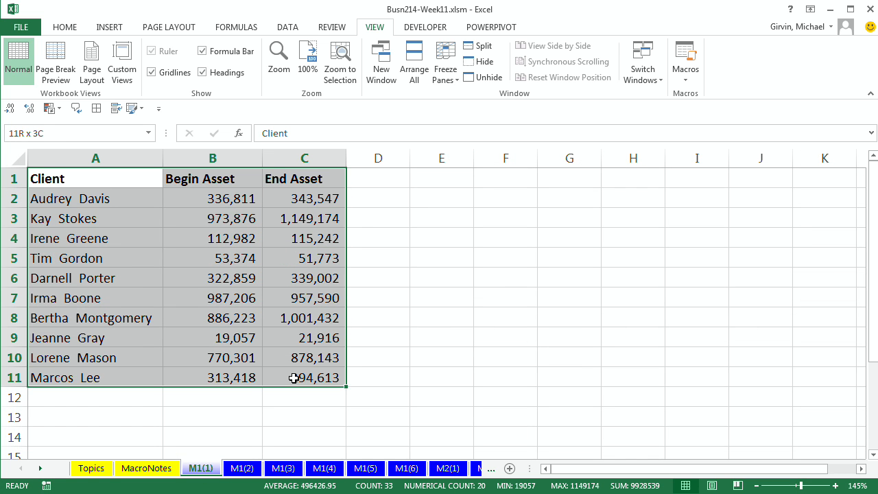
click(416, 29)
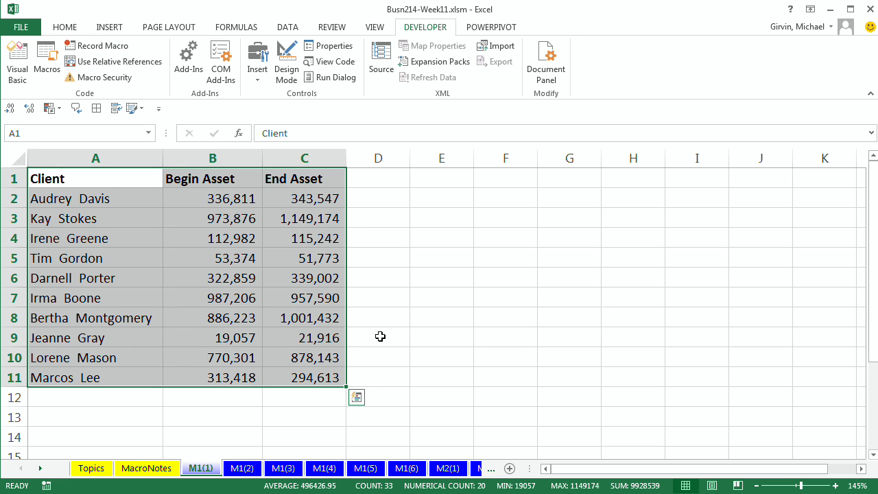
drag(105, 189, 286, 380)
click(334, 472)
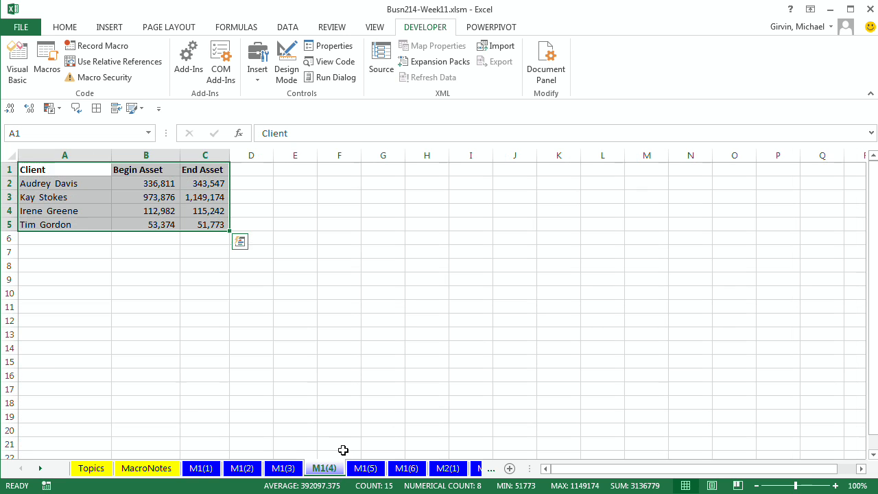
drag(33, 167, 200, 306)
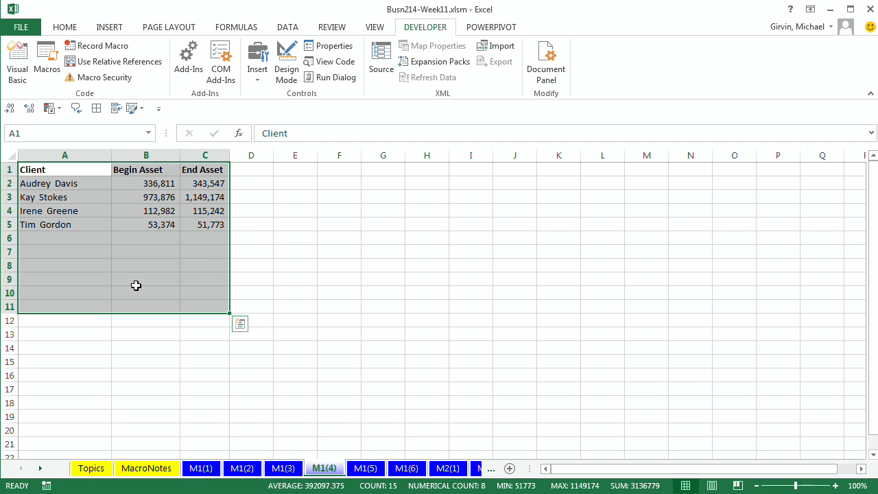
Jump from C2 to the last End Asset value on sheets M1(1), M1(4) and M1(6).
click(201, 468)
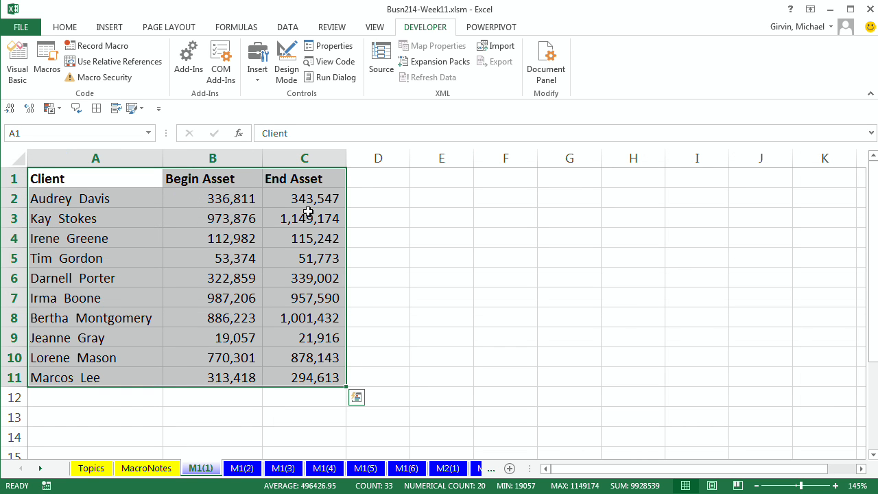
click(317, 199)
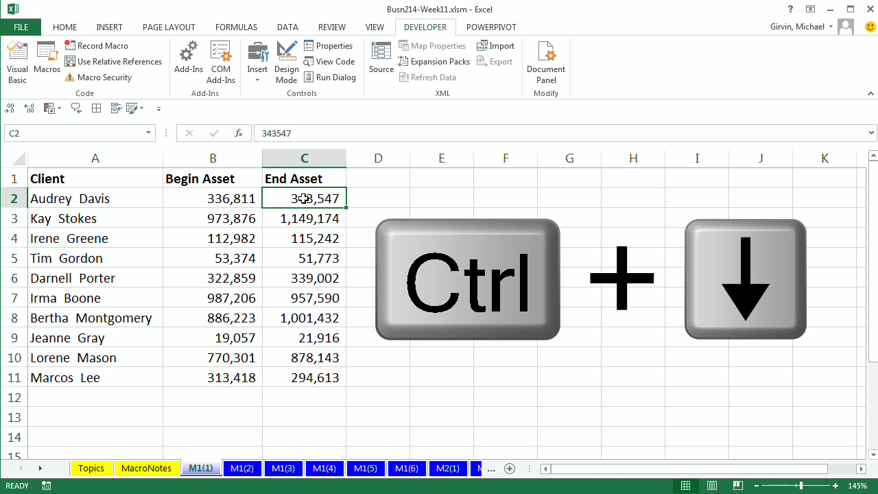
key(ctrl+Down)
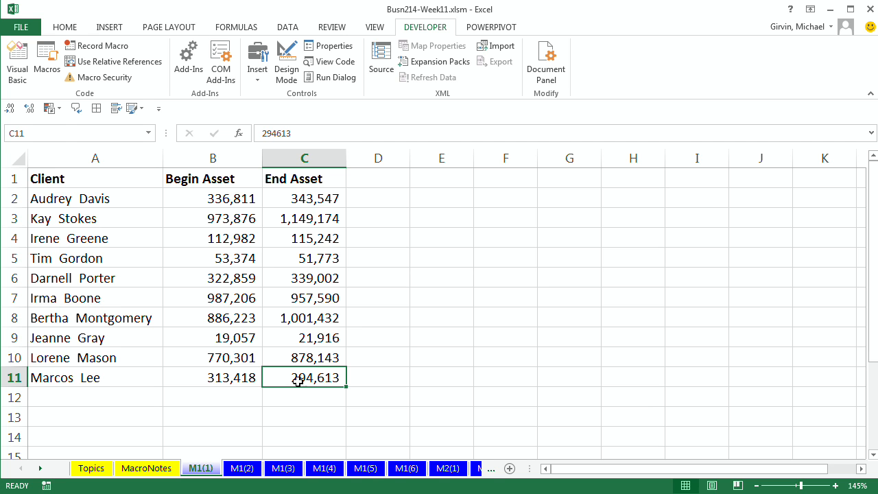
click(325, 468)
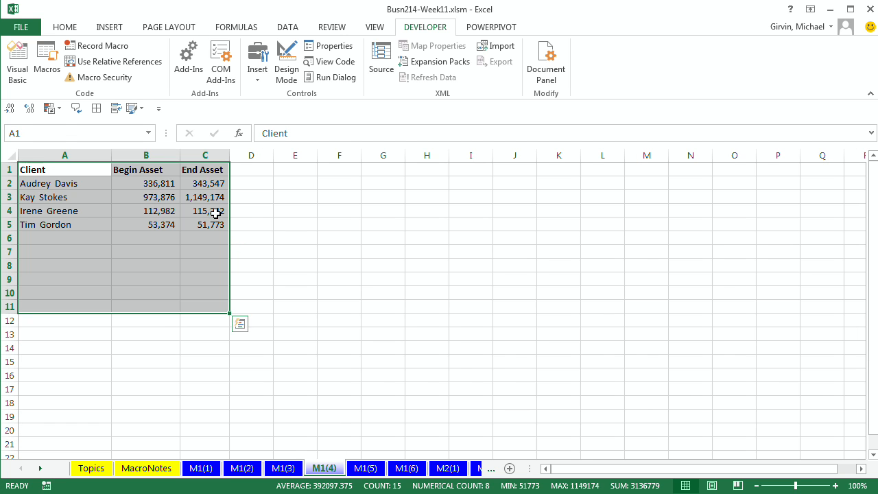
click(207, 183)
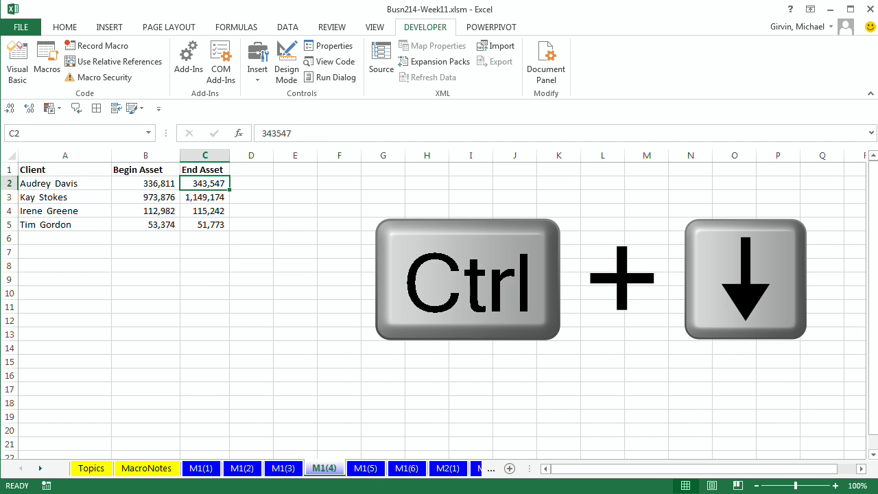
key(ctrl+Down)
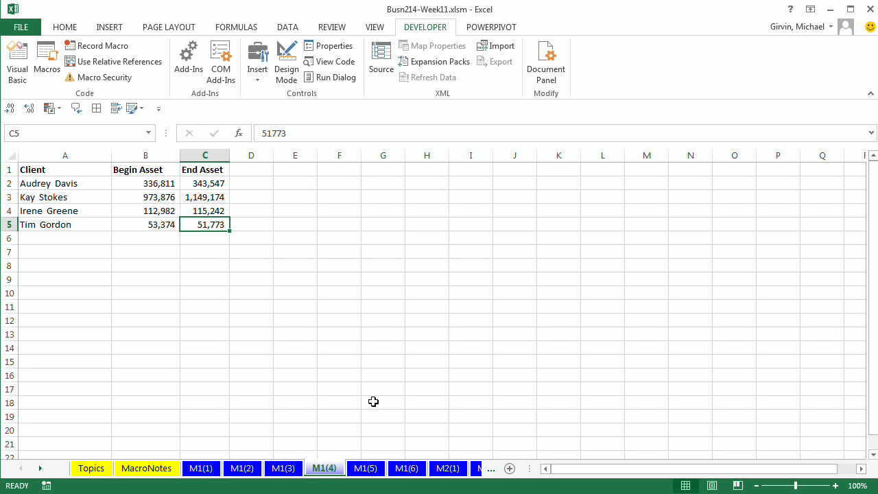
click(366, 469)
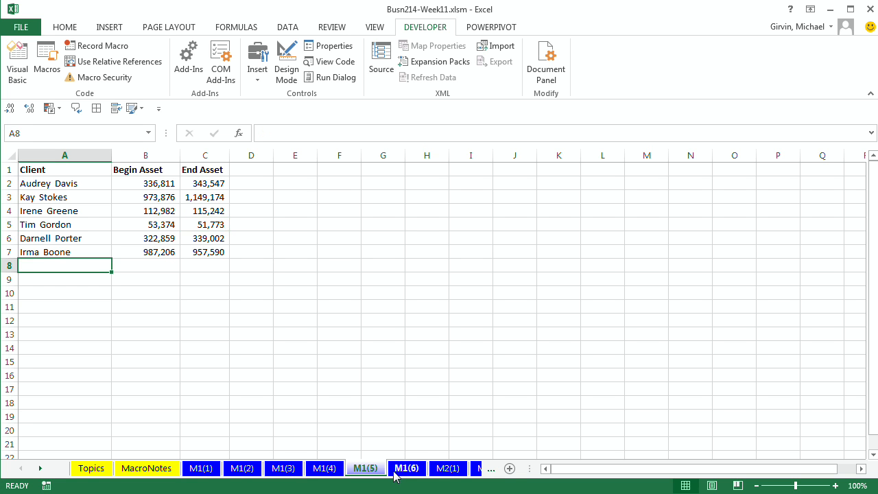
click(405, 469)
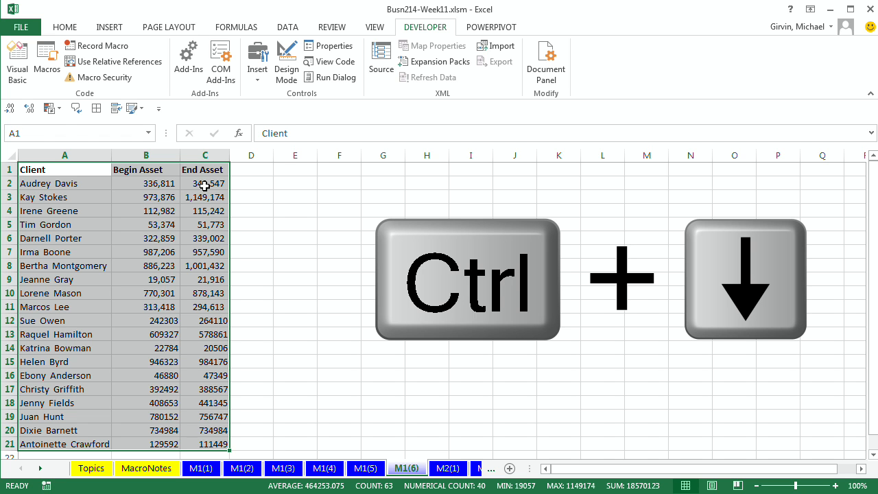
click(205, 186)
key(ctrl+Down)
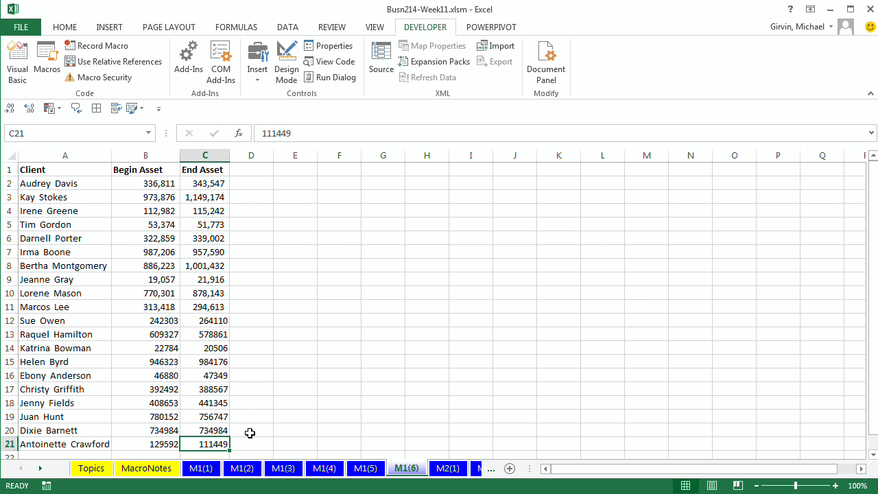
Select the entire current data region starting from cell B4 on sheet M1(1) and from cell B7 on sheet M1(6).
click(213, 471)
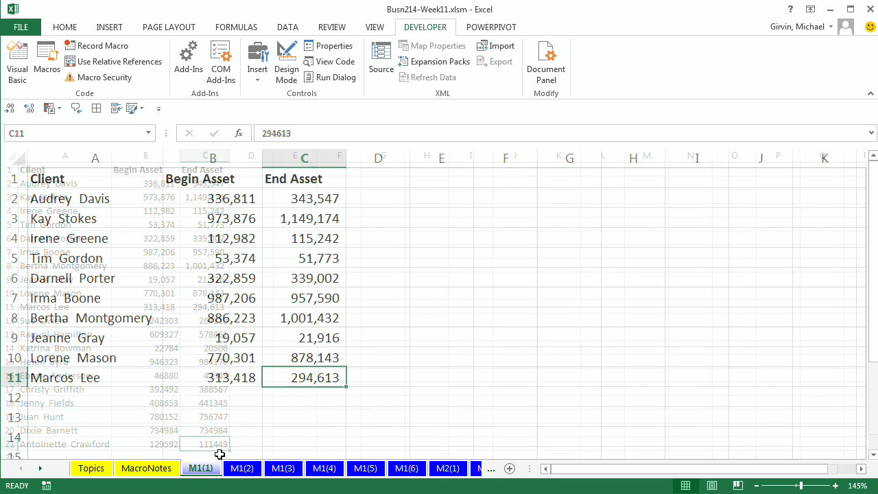
click(297, 238)
click(245, 245)
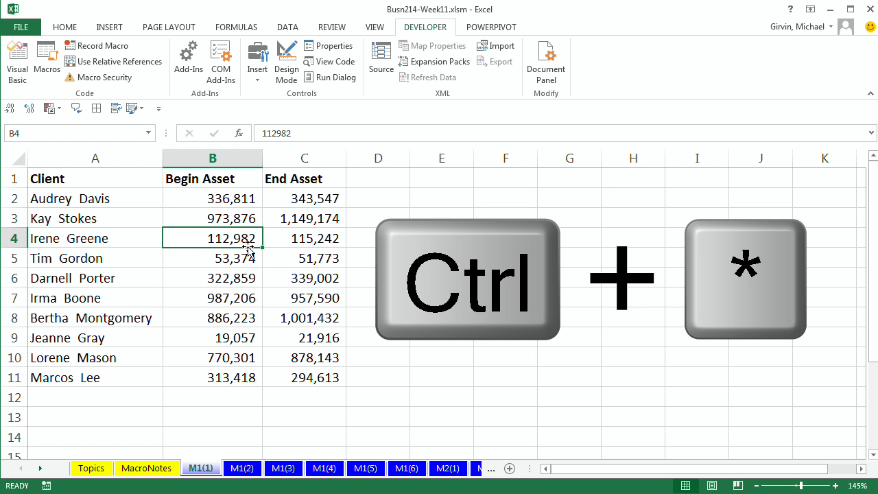
key(ctrl+shift+8)
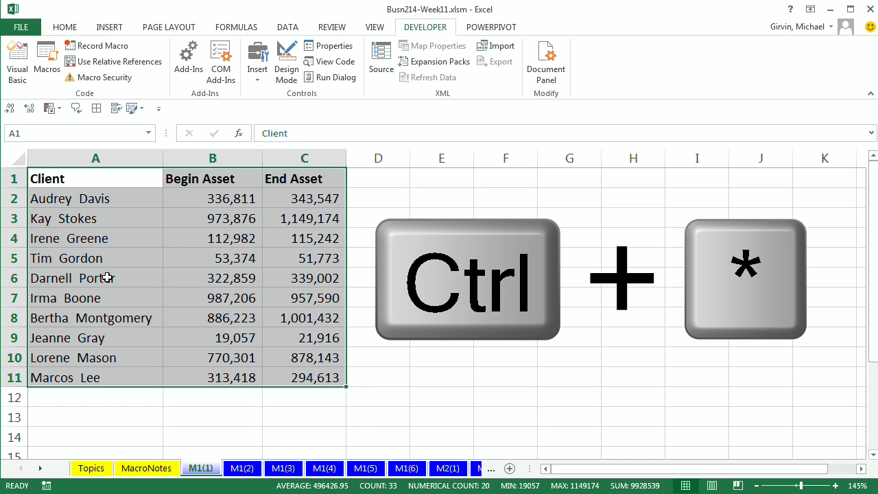
click(406, 470)
click(151, 255)
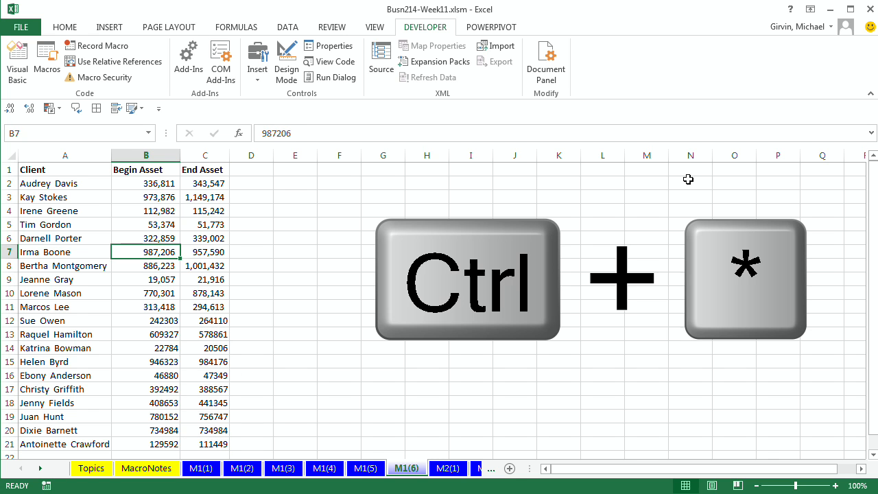
key(ctrl+asterisk)
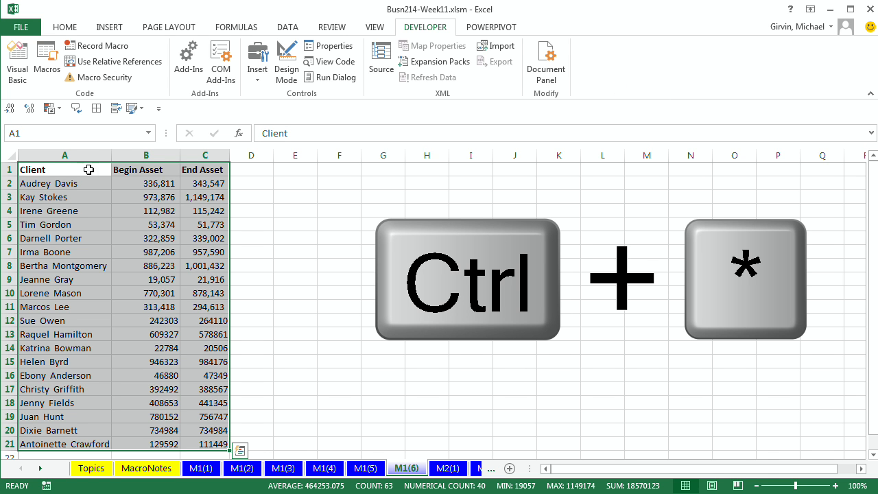
On sheet M1(1), enter the heading "% Percenatge" in D1 and select the empty cells D2:D11 below it.
click(195, 469)
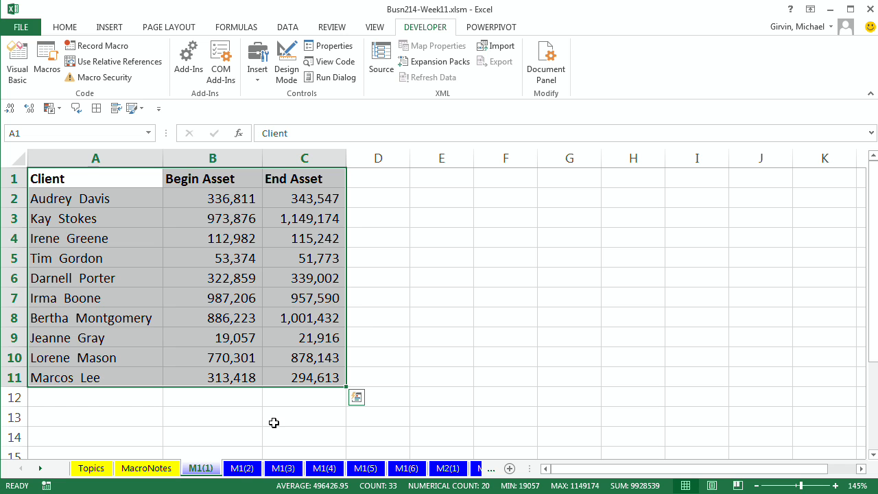
click(378, 198)
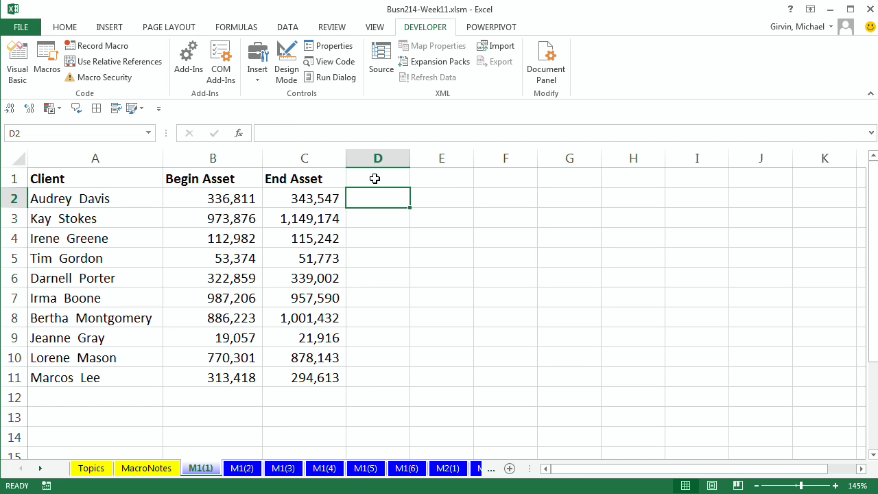
click(377, 179)
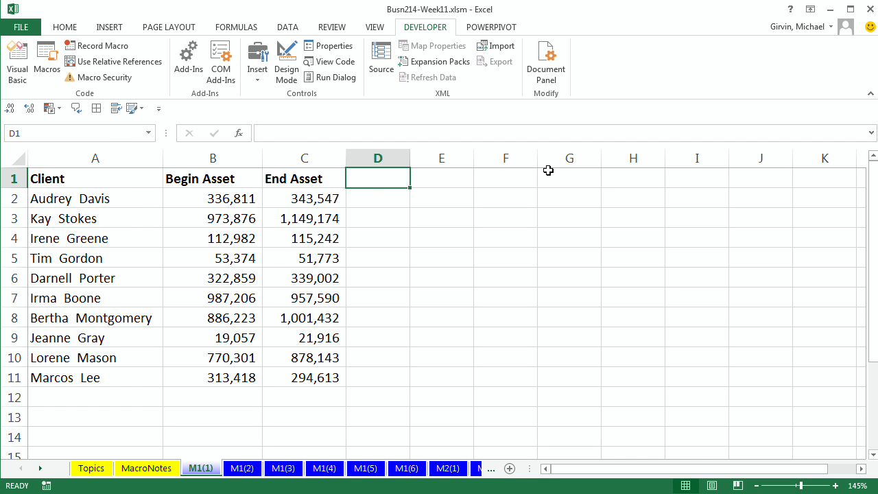
click(483, 213)
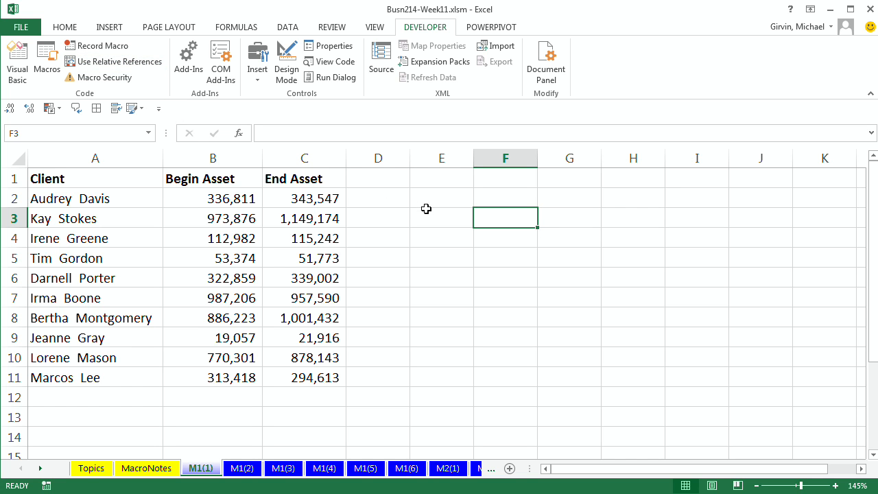
click(382, 181)
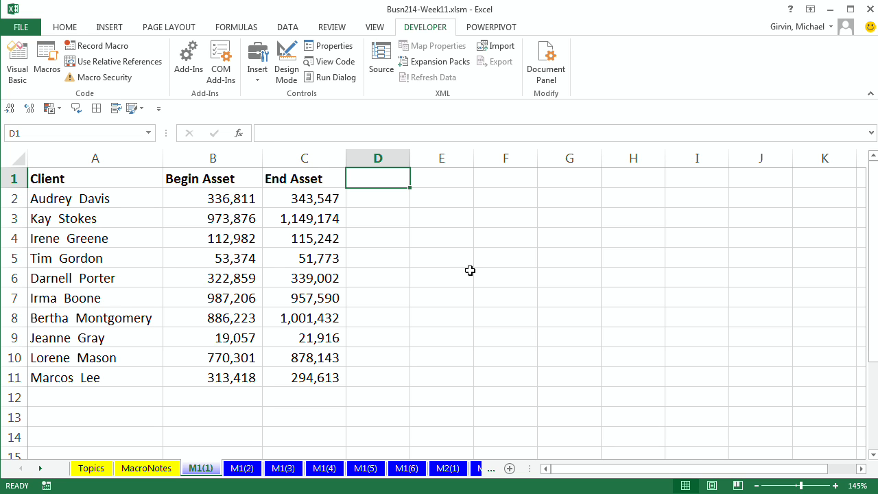
text(%)
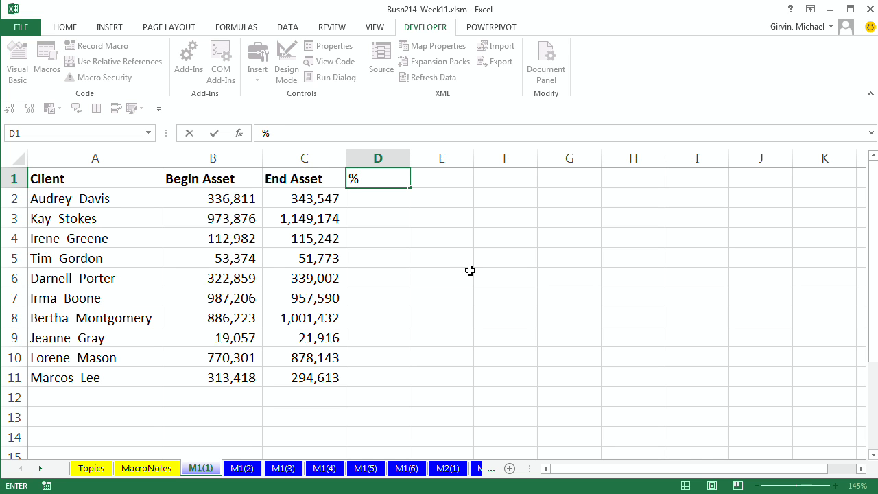
text( Percenatge)
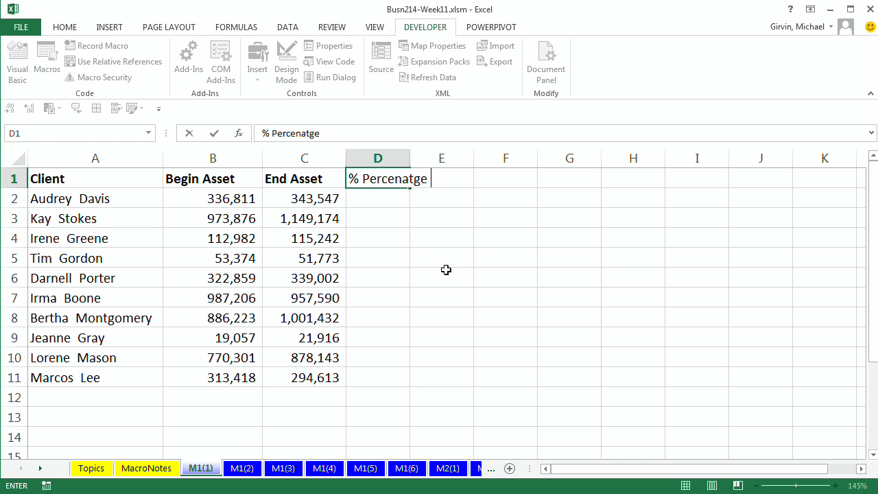
click(382, 197)
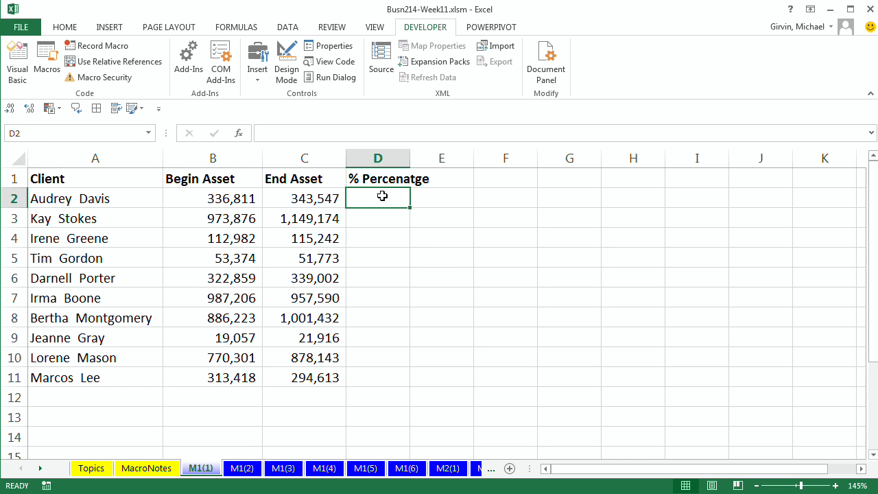
drag(409, 207, 410, 388)
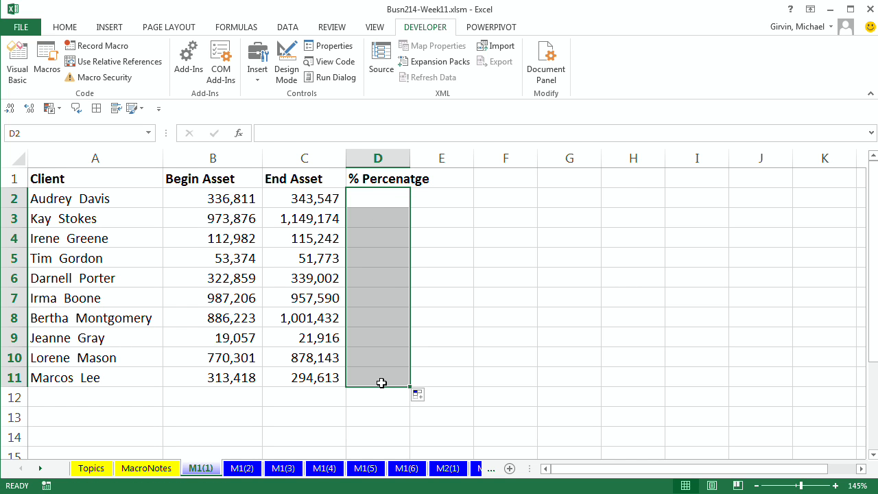
Rehearse jumping from C2 to the last End Asset value and moving over to D11, with relative references turned on for the sideways move.
click(380, 201)
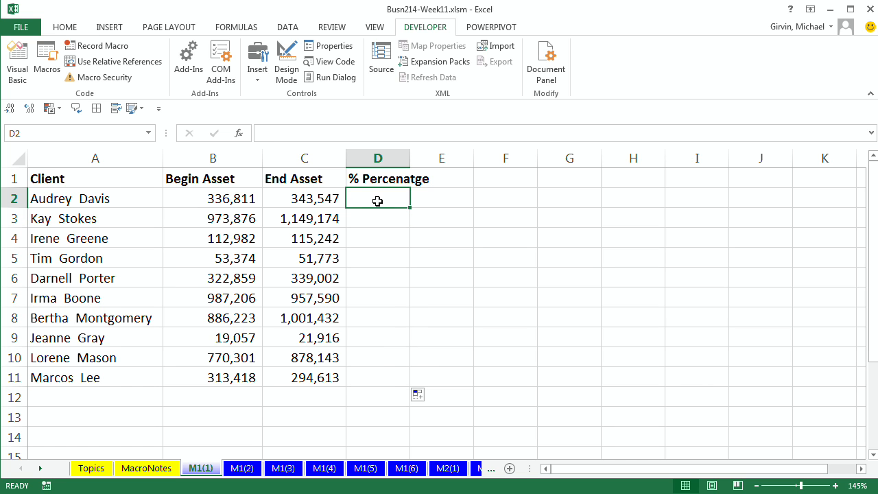
click(327, 199)
click(364, 194)
click(337, 198)
key(ctrl+Down)
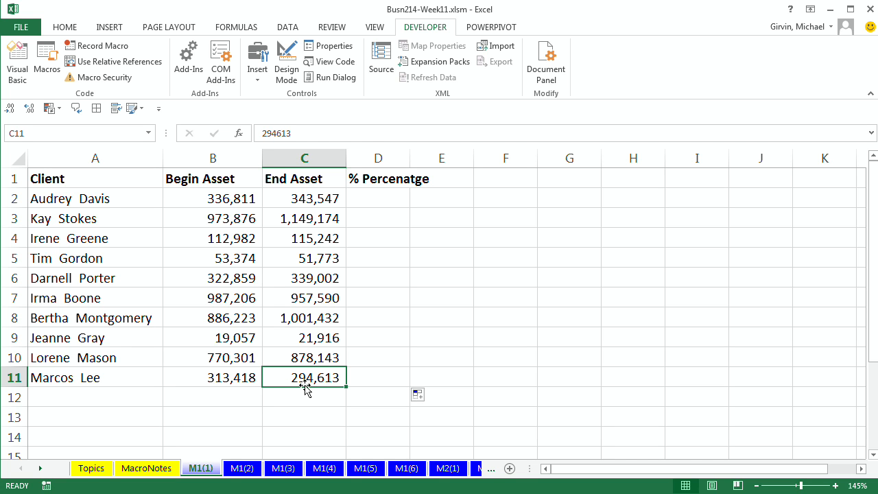
click(381, 379)
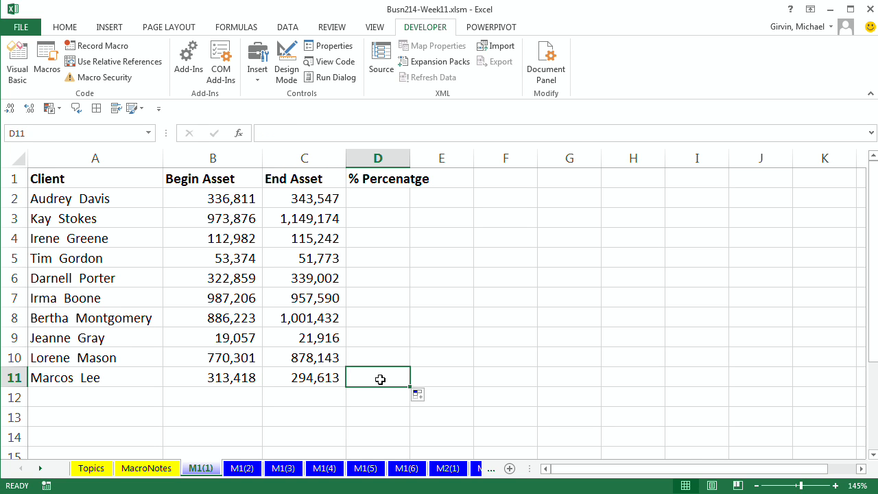
click(323, 378)
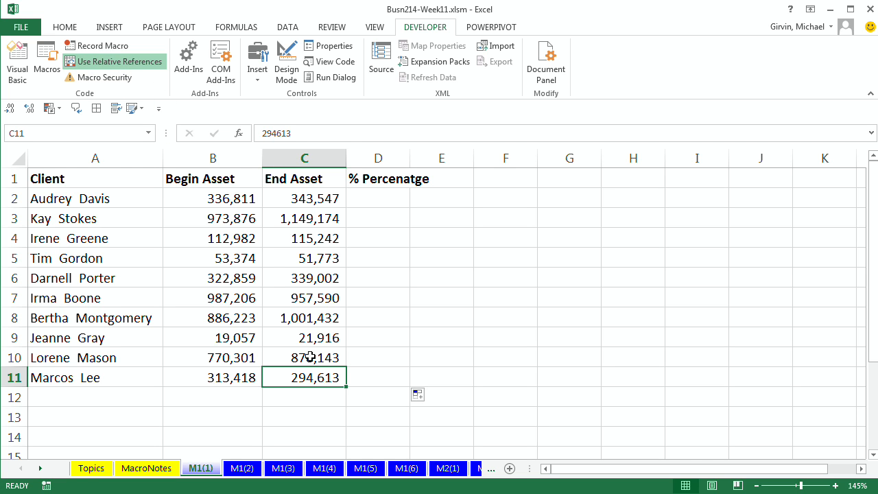
click(374, 376)
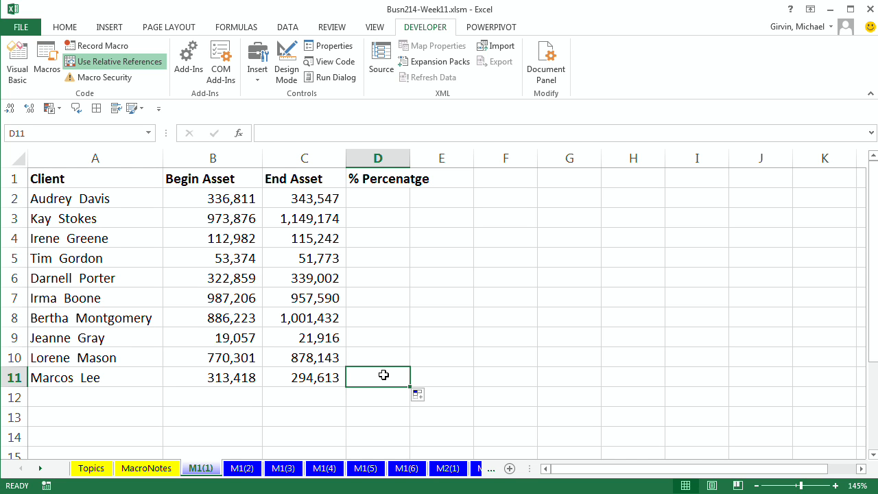
Clear the heading and all its formatting from D1.
click(398, 182)
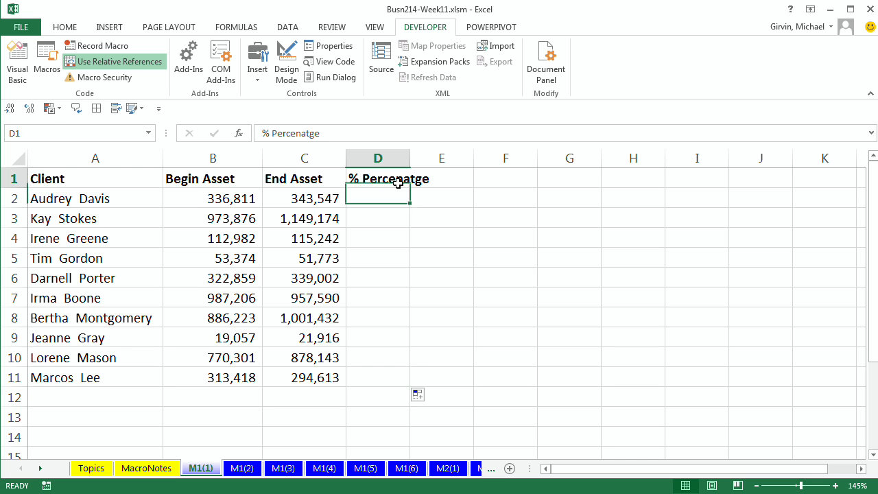
key(alt)
key(e)
key(a)
key(a)
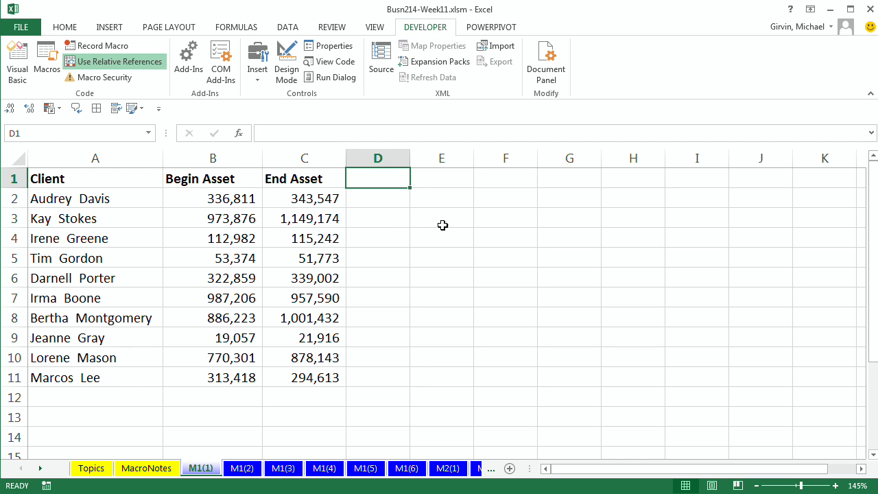
click(445, 225)
click(490, 182)
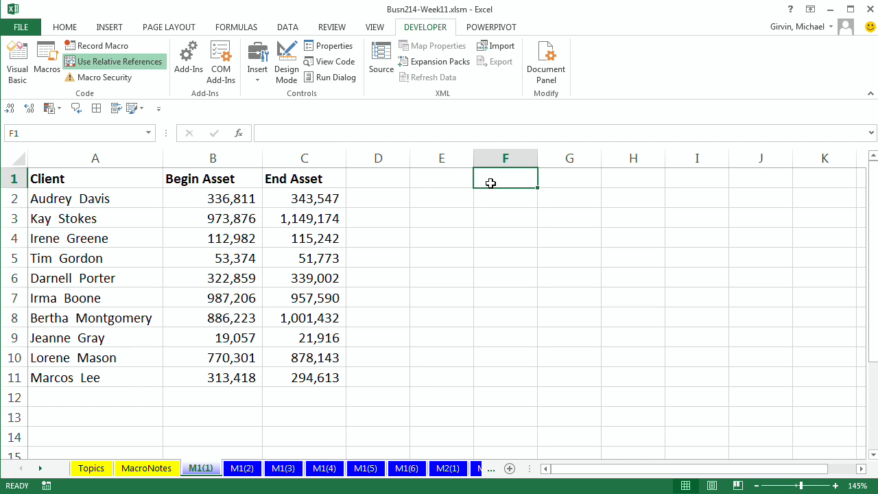
Turn off relative references and select G1, away from D1, as the starting cell for recording.
click(124, 62)
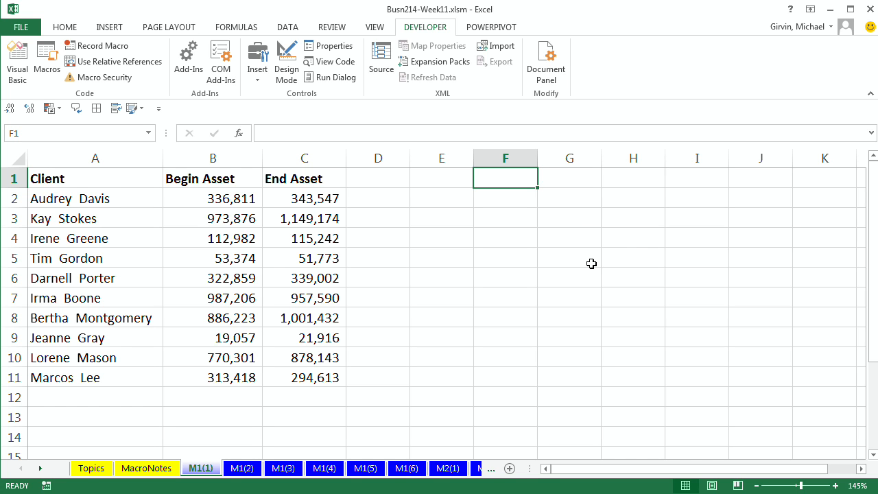
click(370, 178)
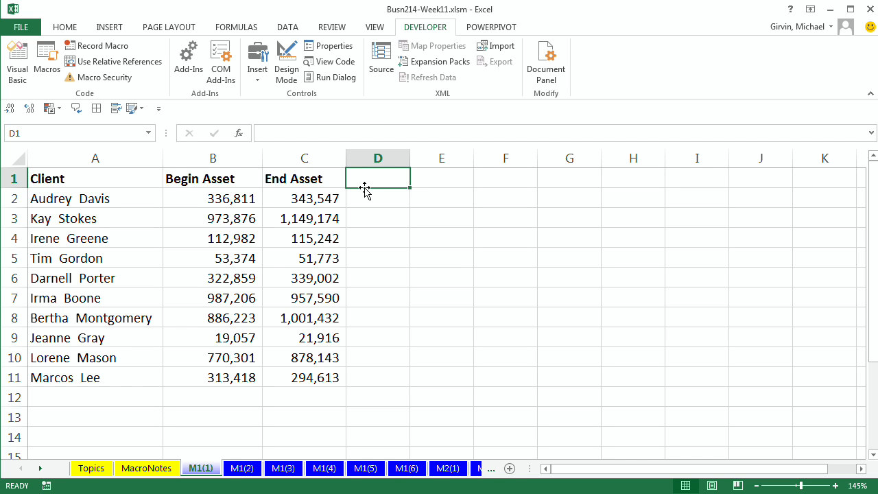
click(560, 184)
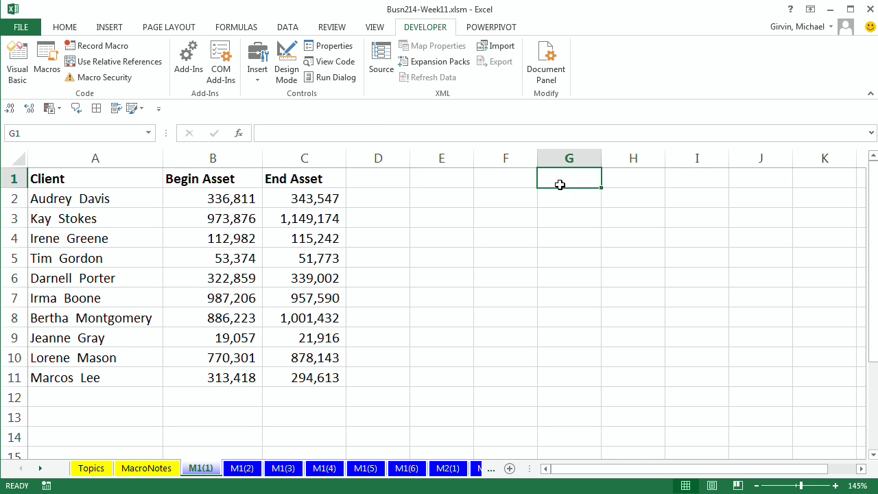
Set up a new recorded macro named FormatMonthReportAssets with the shortcut Ctrl+Shift+F.
click(47, 486)
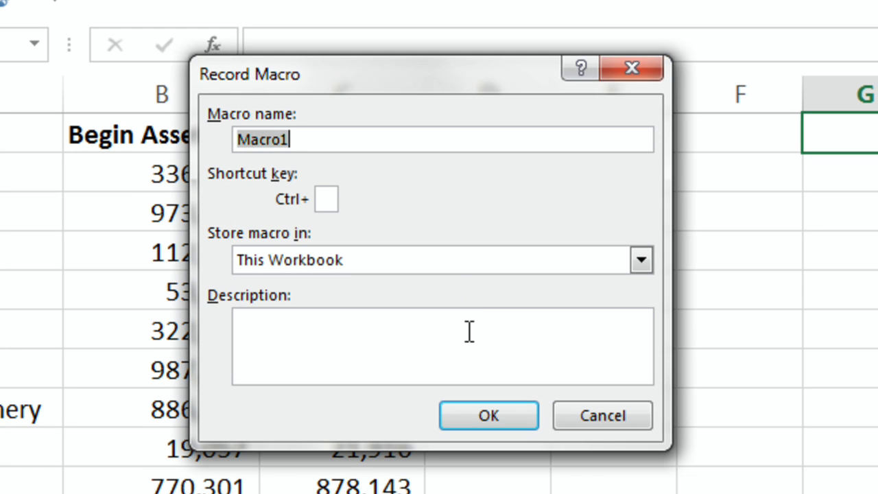
text(FormatMonthReport)
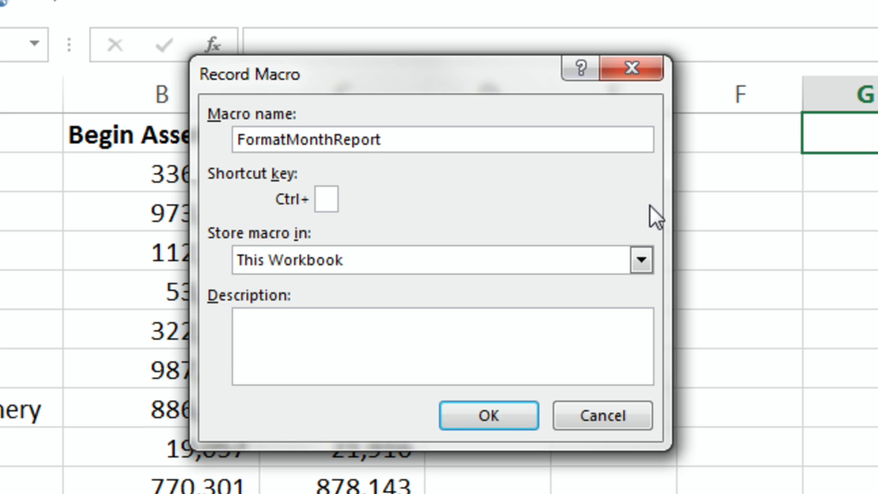
text(Assets)
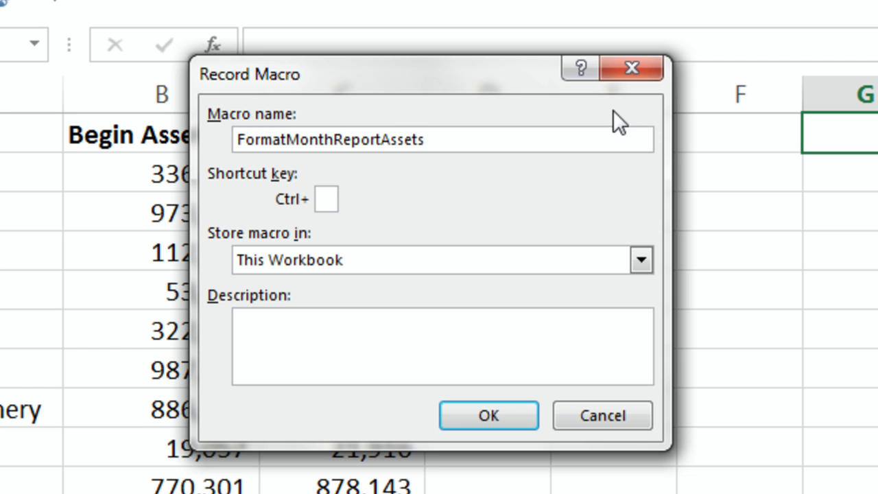
click(327, 200)
text(F)
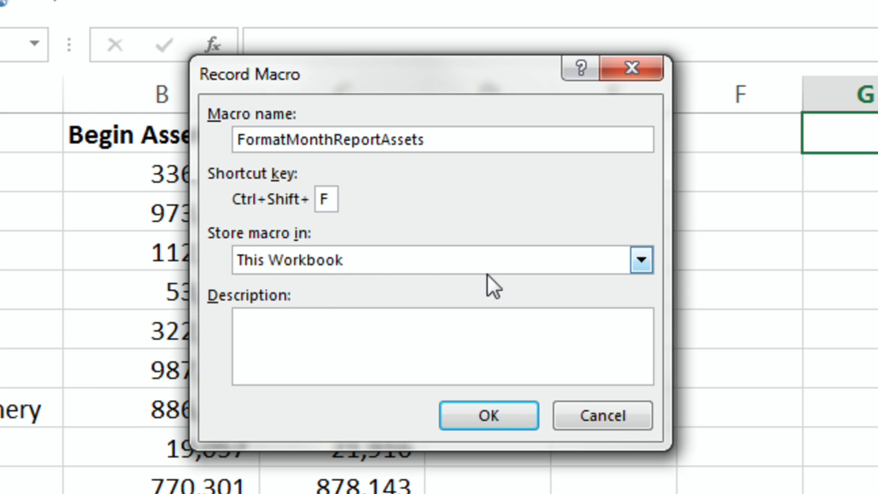
Store the macro in the Personal Macro Workbook, describe it as "Format Variable Hieght Report and add a formula for % Change to D column", and start recording.
click(641, 259)
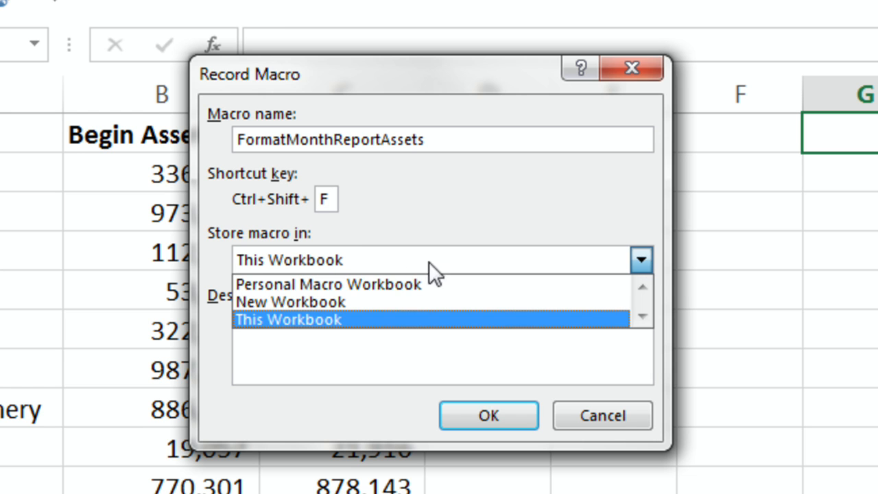
click(386, 284)
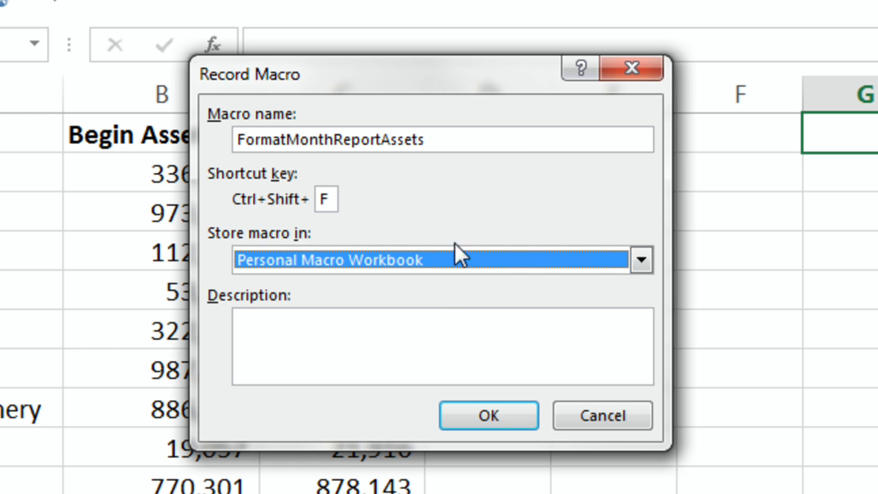
click(449, 337)
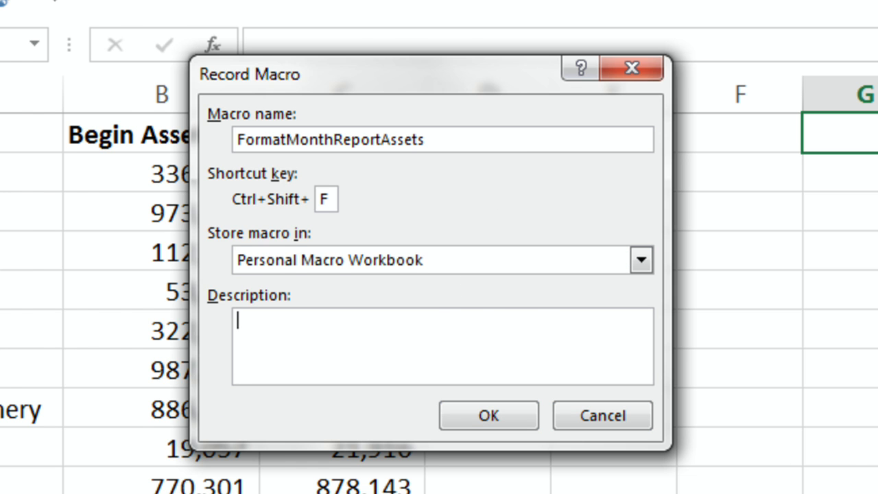
text(Format Variable Hieght Report and add a formula for % Change to D column)
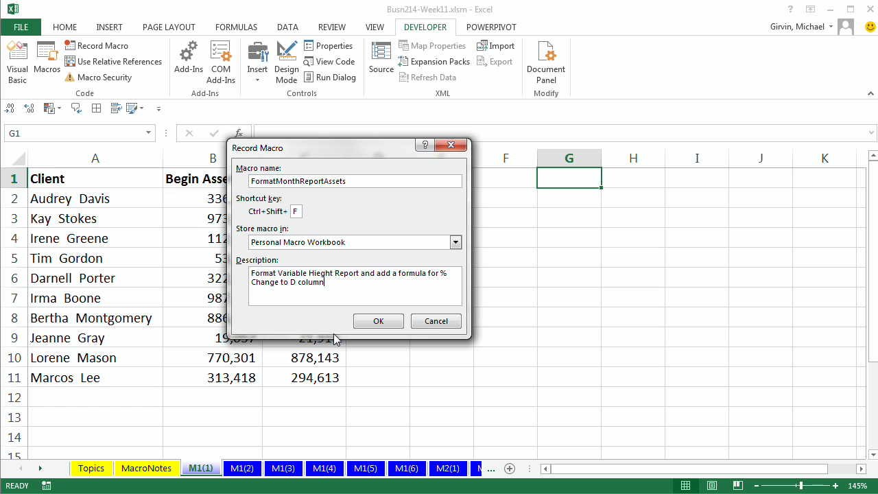
click(374, 321)
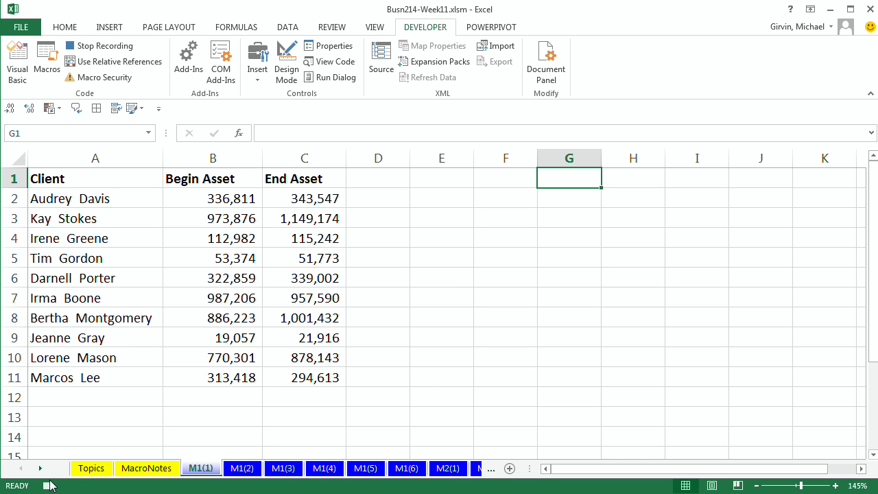
Enter the heading "% Change" in D1 and make it bold.
click(372, 181)
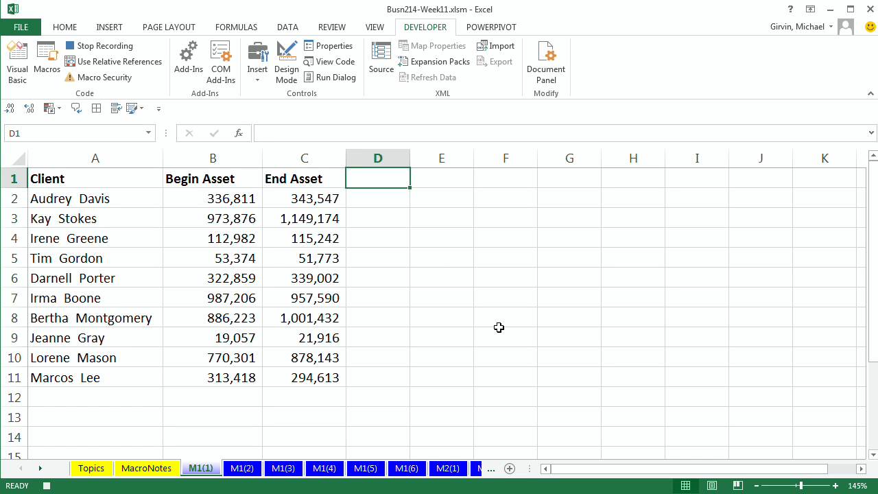
text(% Change)
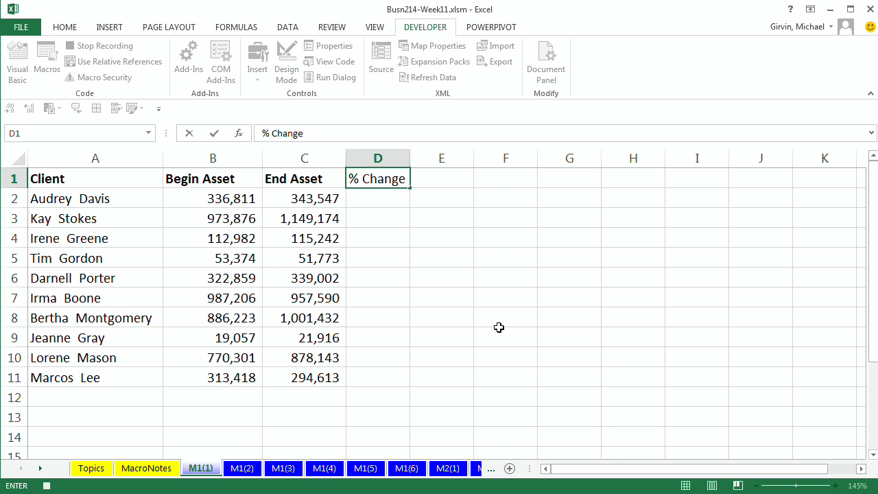
key(ctrl+Return)
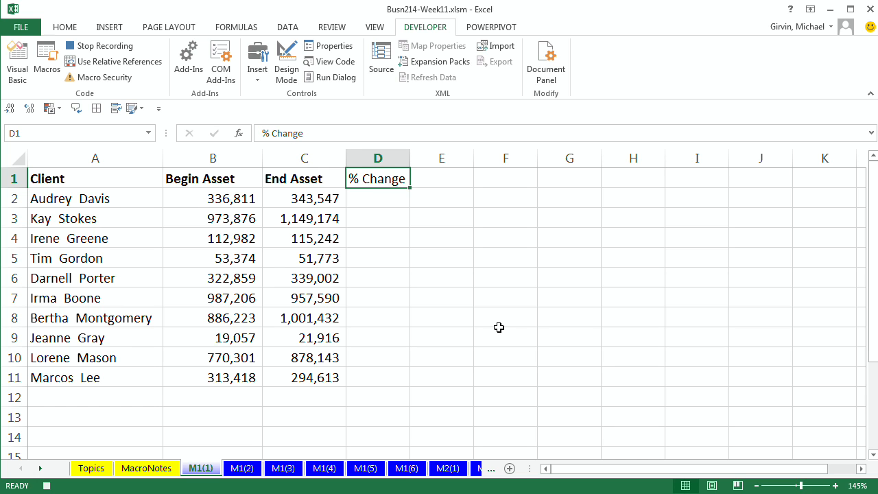
key(ctrl+b)
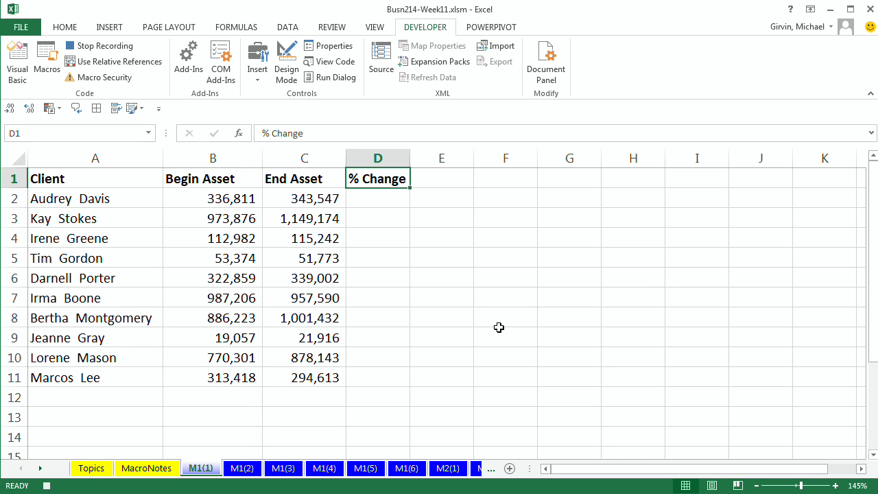
Enter the percentage change formula =C2/B2-1 in D2 and keep the cell selected.
click(390, 199)
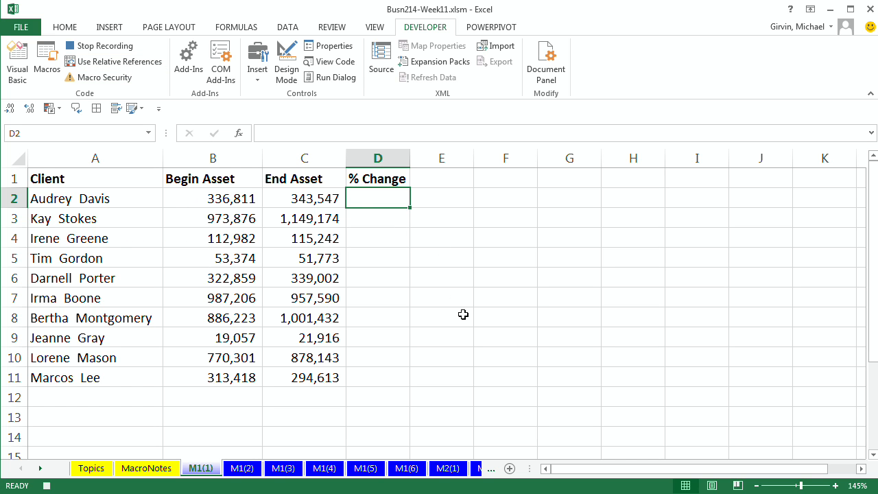
text(=)
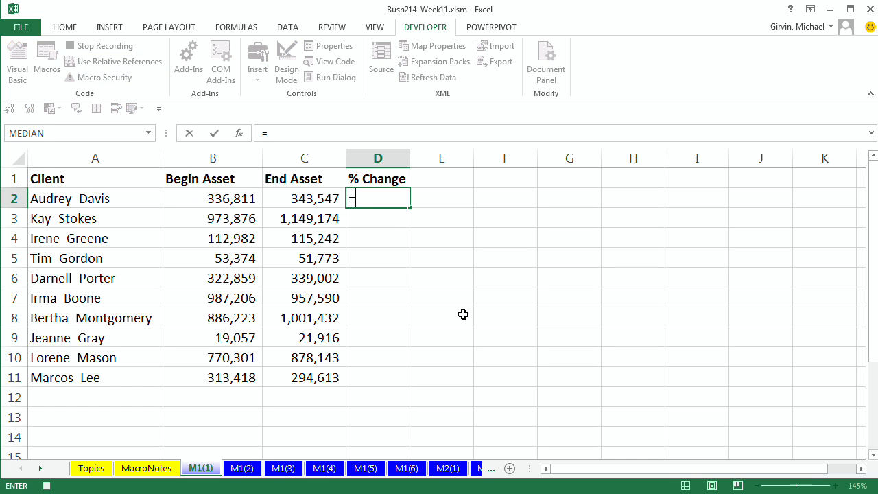
key(Left)
text(/)
key(Left)
key(Left)
text(-1)
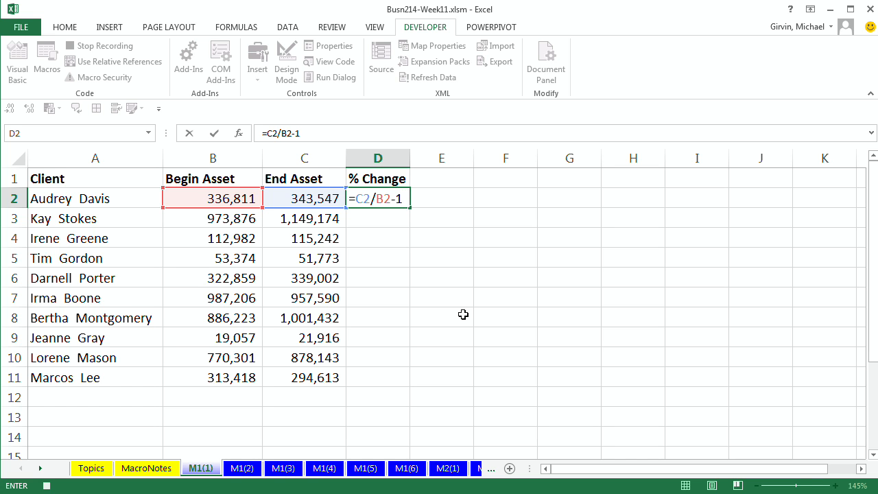
key(ctrl+Return)
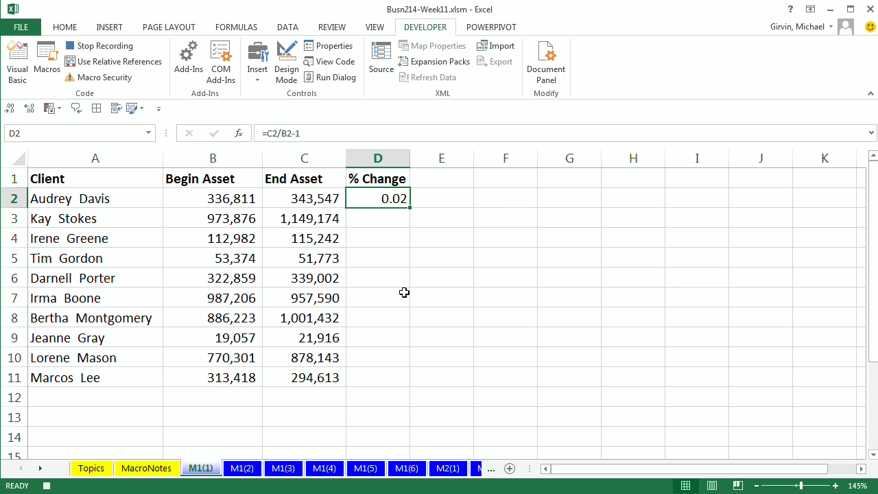
Copy the formula in D2 and jump from C2 to the last End Asset value.
key(ctrl+c)
key(Left)
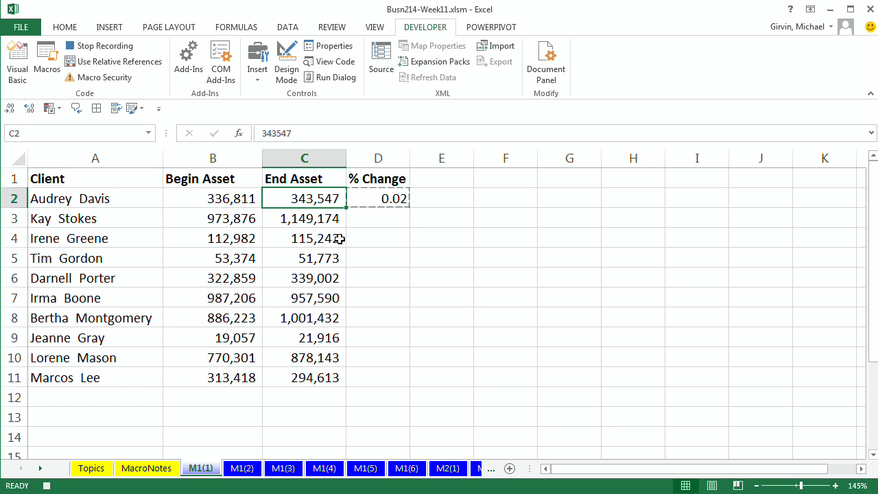
key(ctrl+Down)
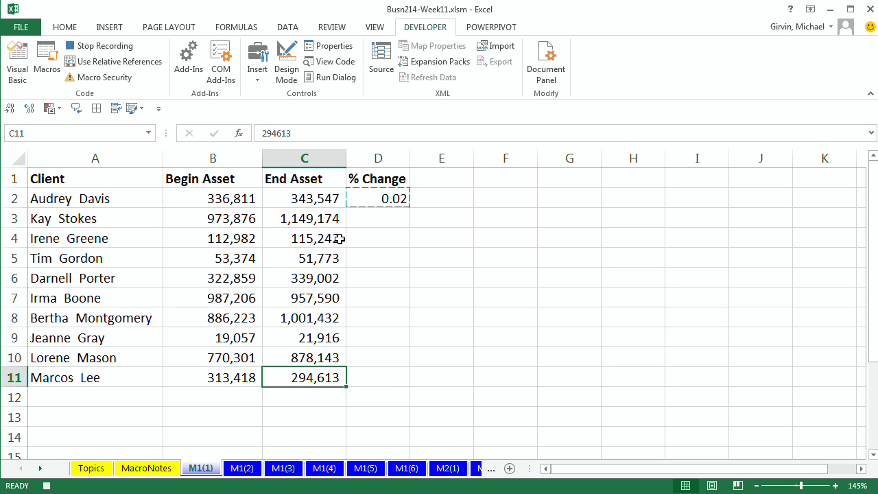
With relative references turned on, move over to D11, extend the selection up to D2 and paste the copied formula.
click(100, 63)
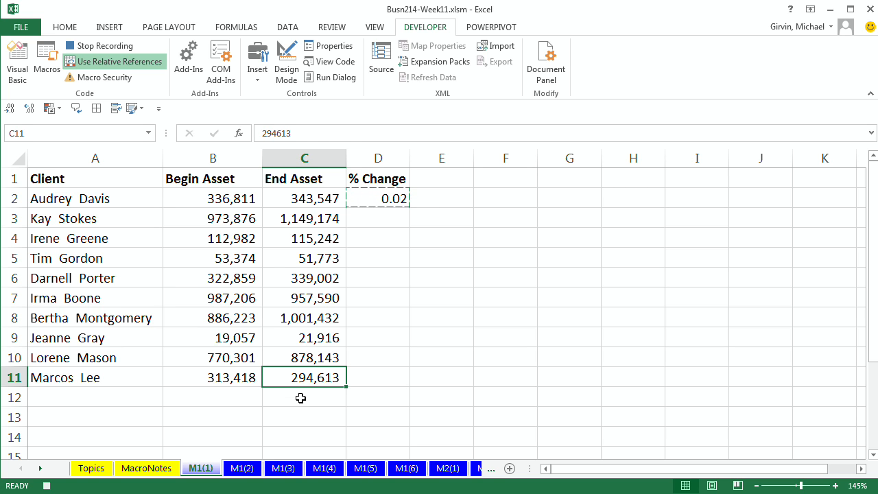
click(390, 377)
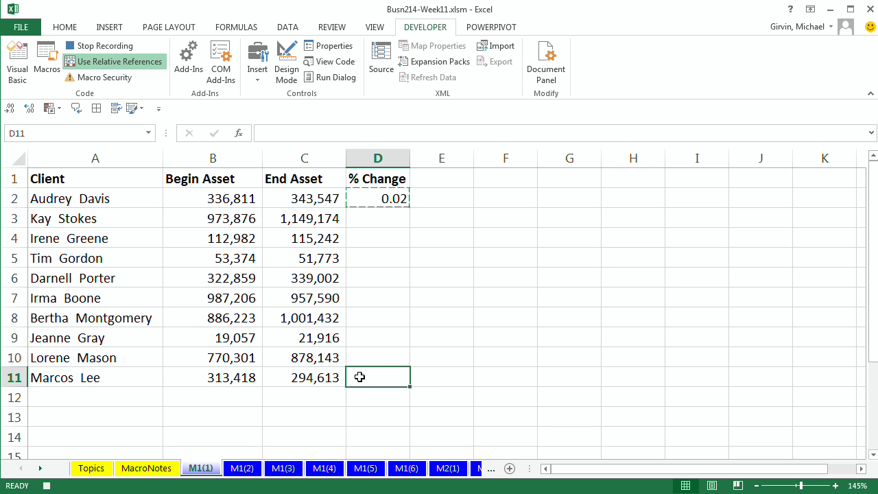
key(ctrl+shift+Up)
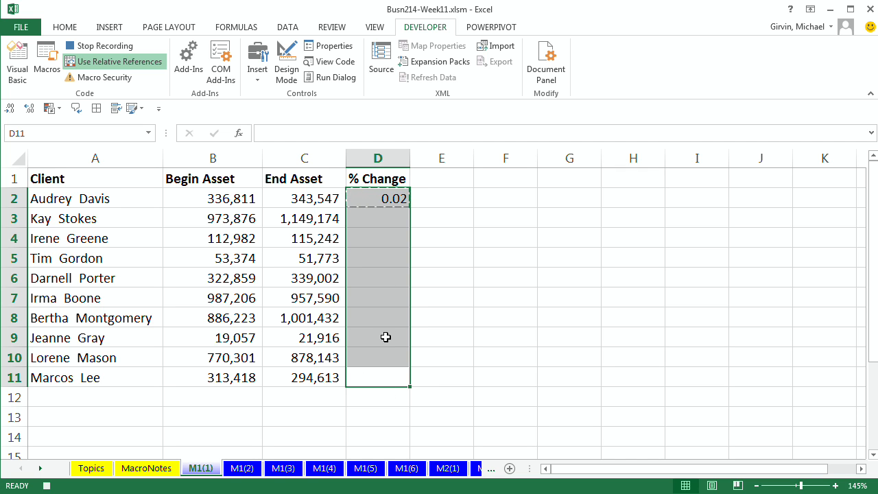
key(ctrl+v)
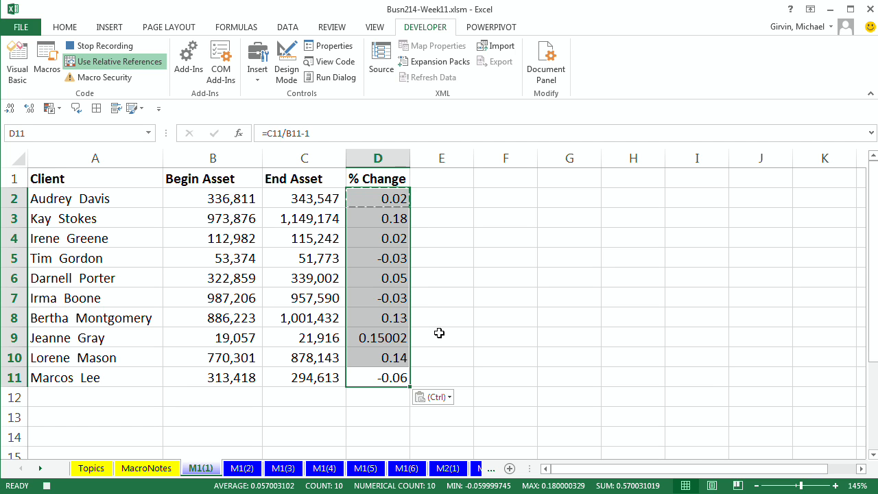
Apply the Percentage number format to the % Change values in D2:D11 and turn off relative references.
click(65, 28)
click(471, 51)
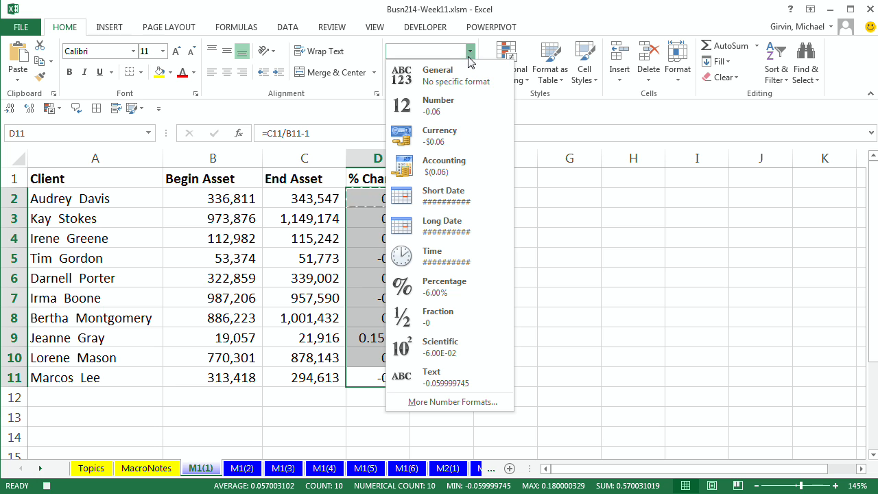
click(441, 290)
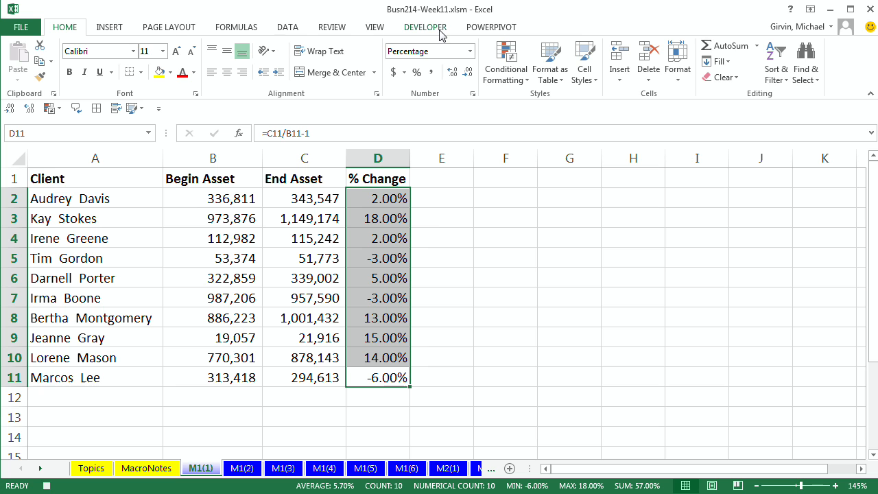
click(425, 28)
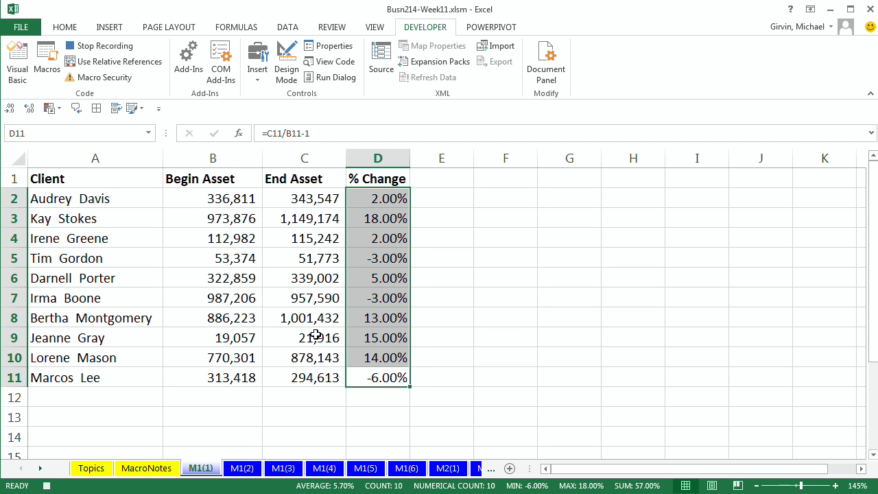
Select the whole table starting from A1 and add all borders to its cells.
key(ctrl+Home)
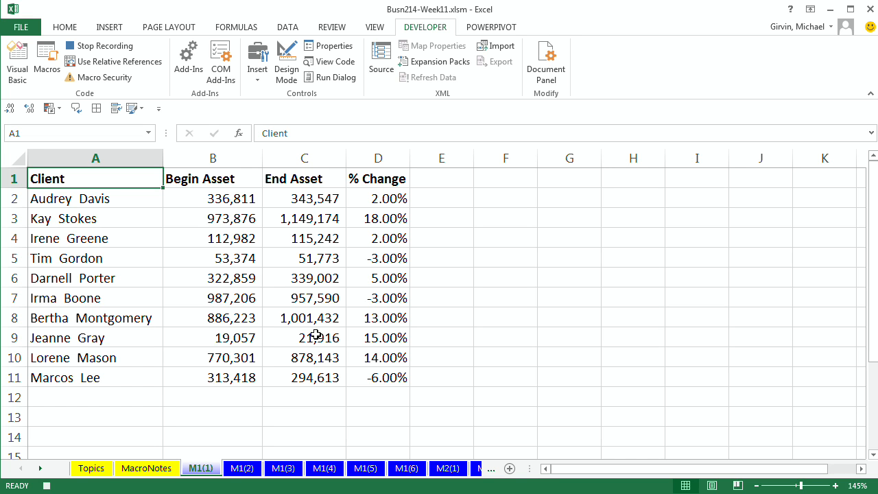
key(ctrl+a)
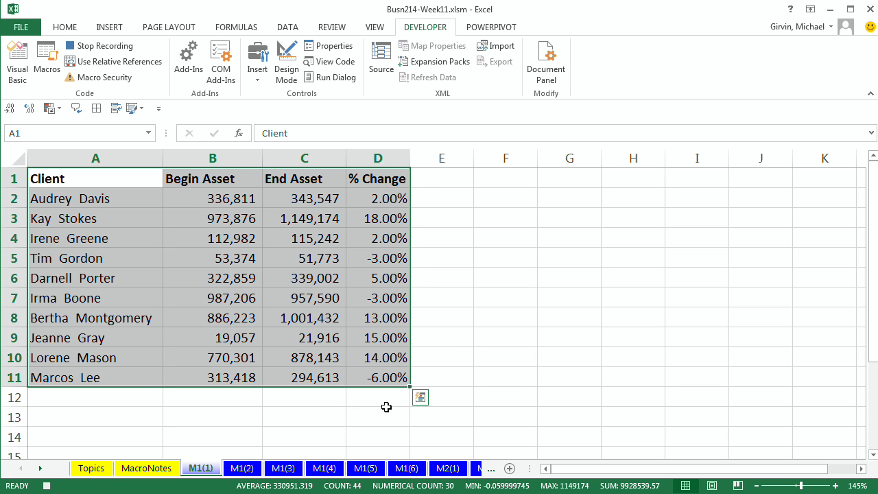
click(63, 31)
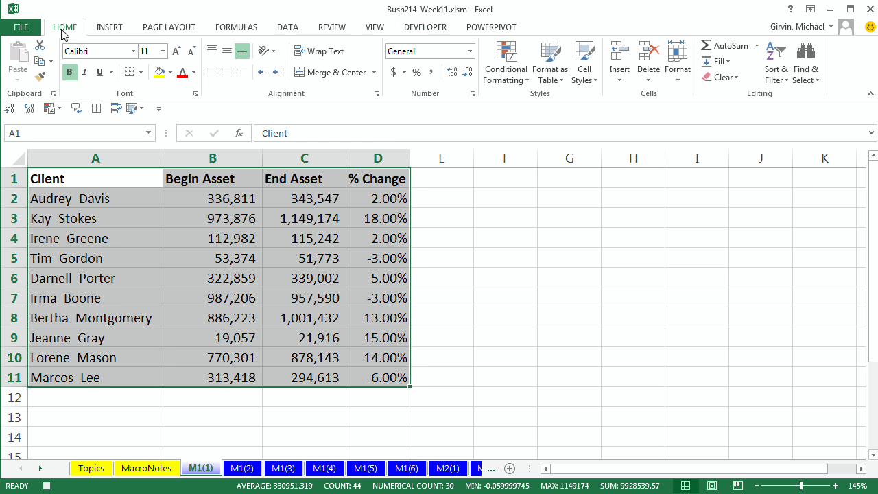
click(141, 73)
click(136, 190)
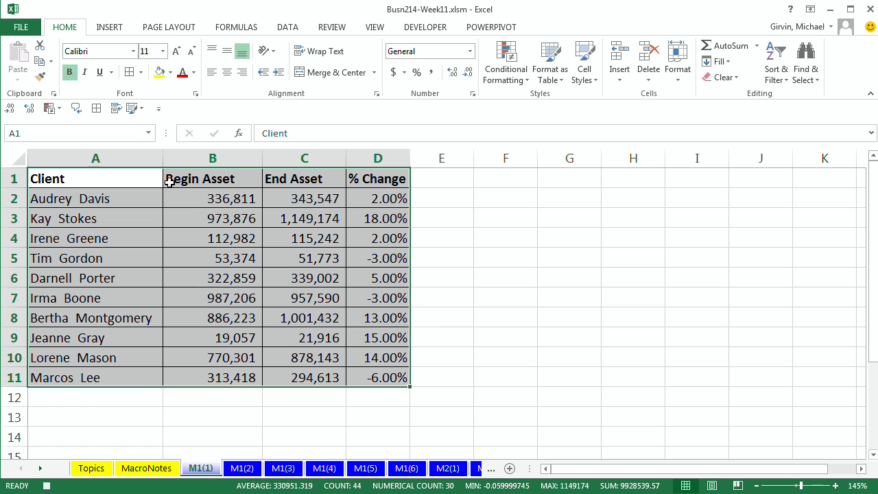
Select cell E1 as the macro's final position and stop recording.
click(414, 28)
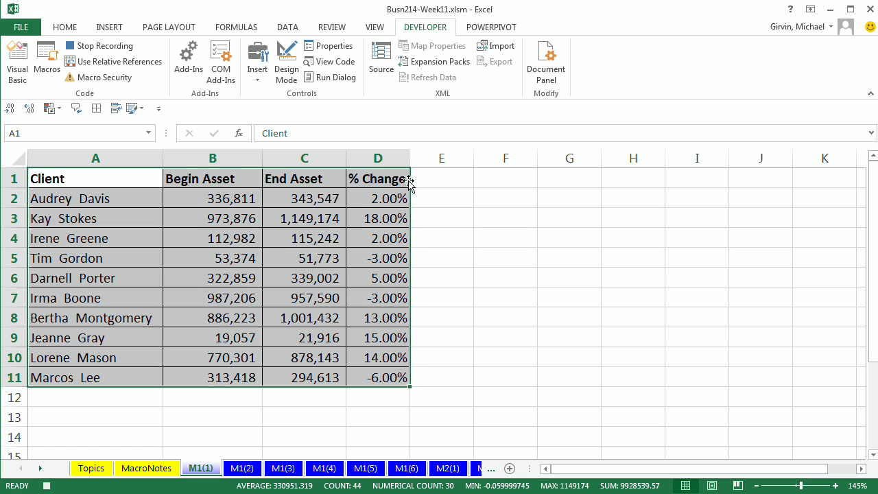
click(449, 181)
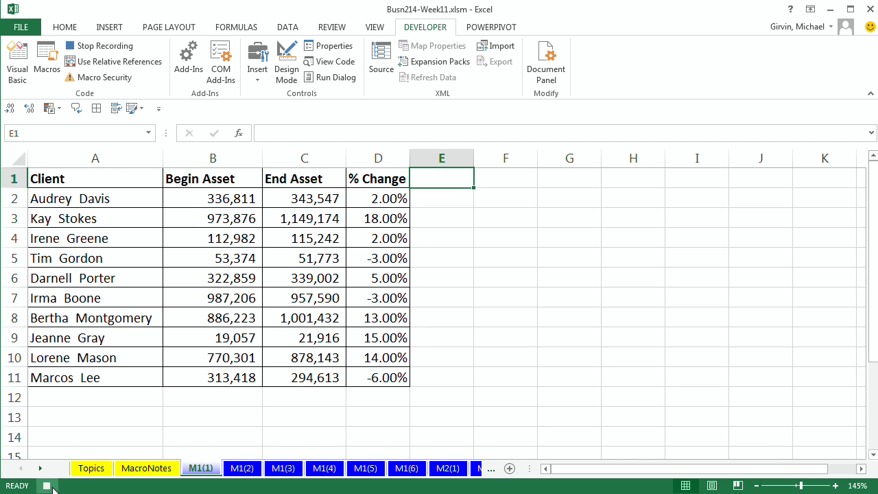
click(48, 485)
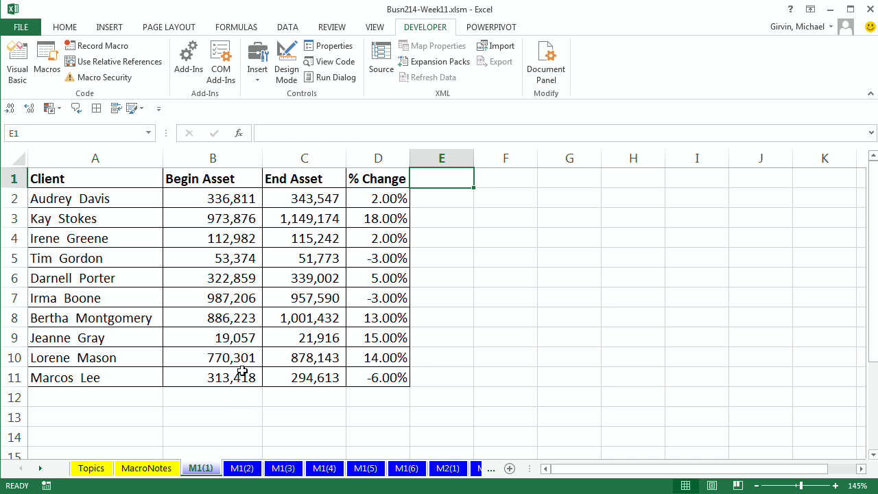
Go to sheet M1(2), select G1 and look at the list of available macros.
click(241, 468)
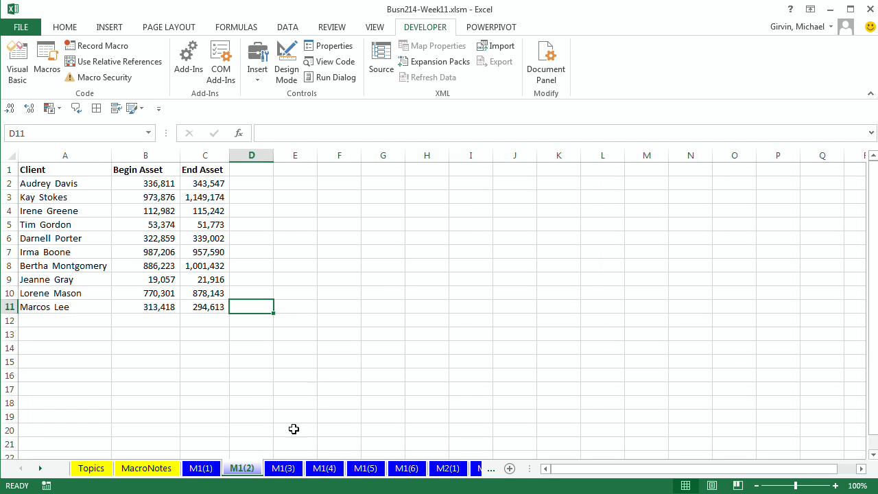
click(366, 170)
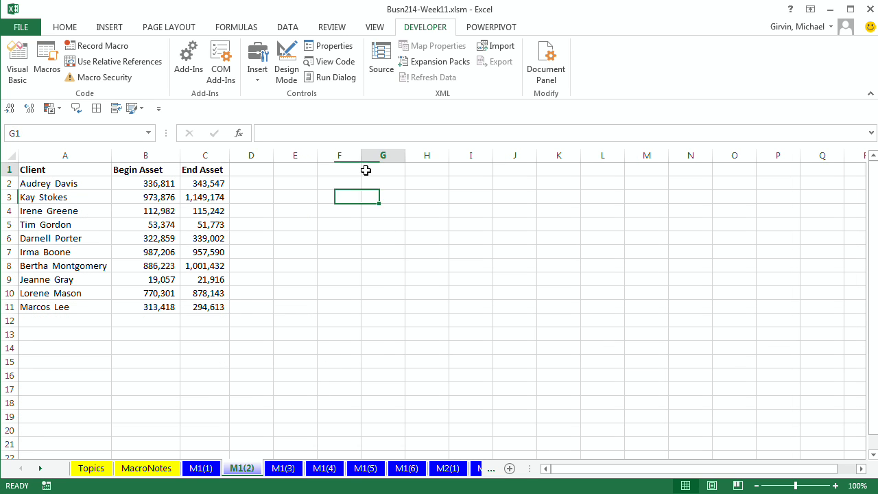
click(53, 69)
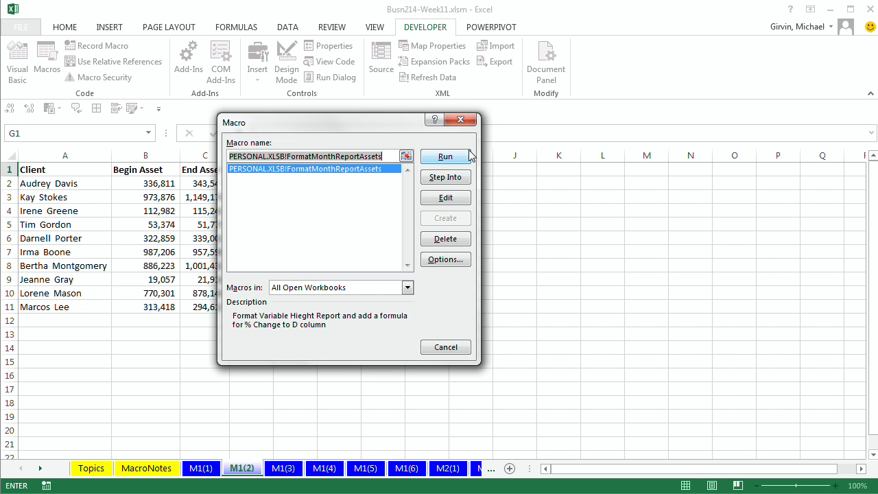
click(463, 124)
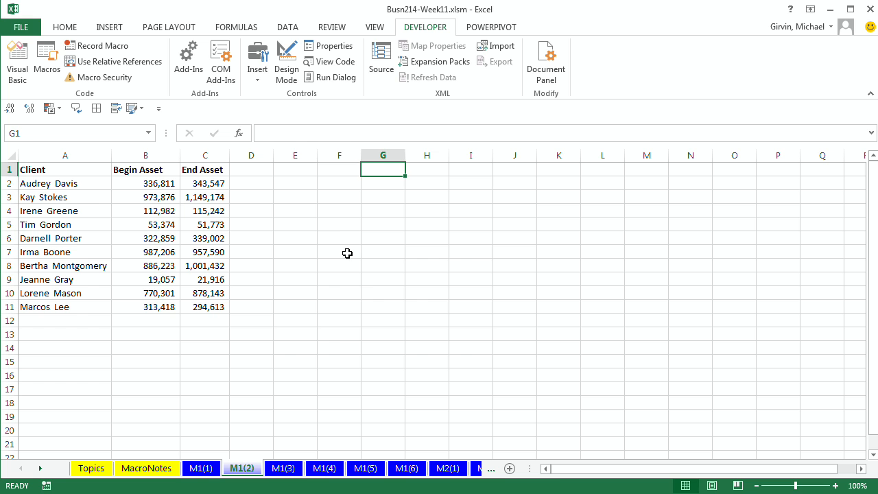
key(alt+F8)
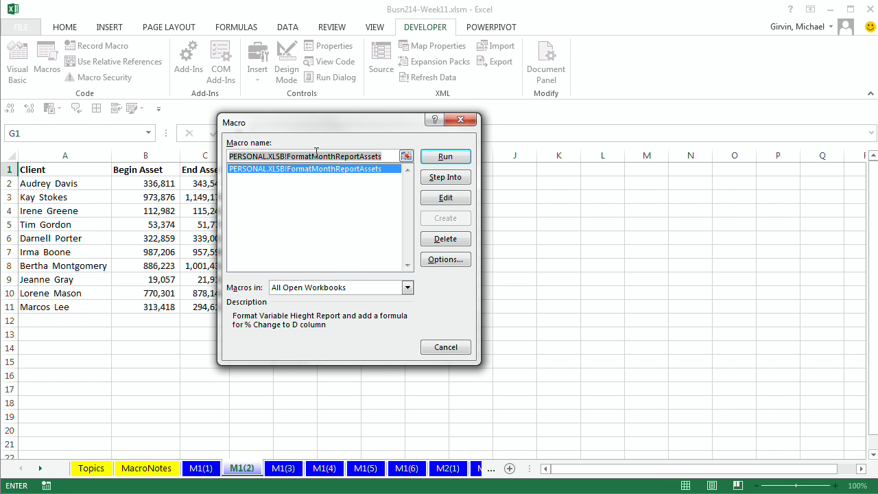
click(461, 122)
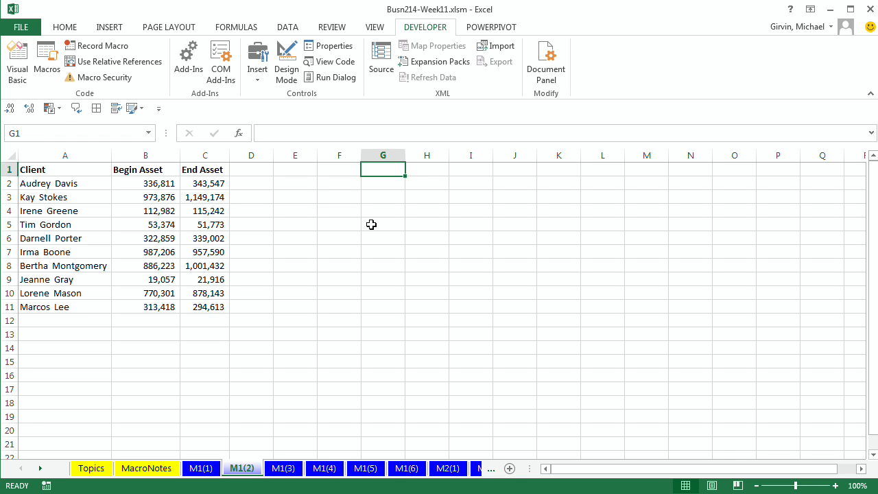
Run the FormatMonthReportAssets macro on sheet M1(2) and check the formula in D11.
key(ctrl+shift+p)
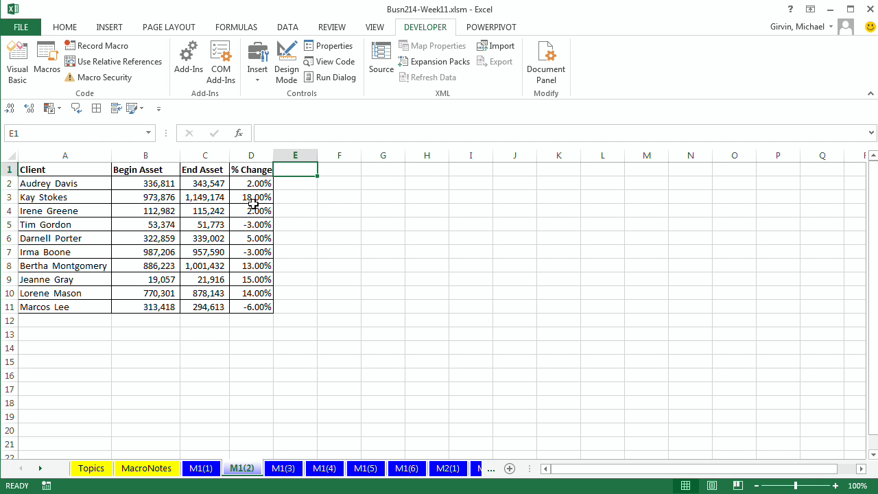
double_click(256, 308)
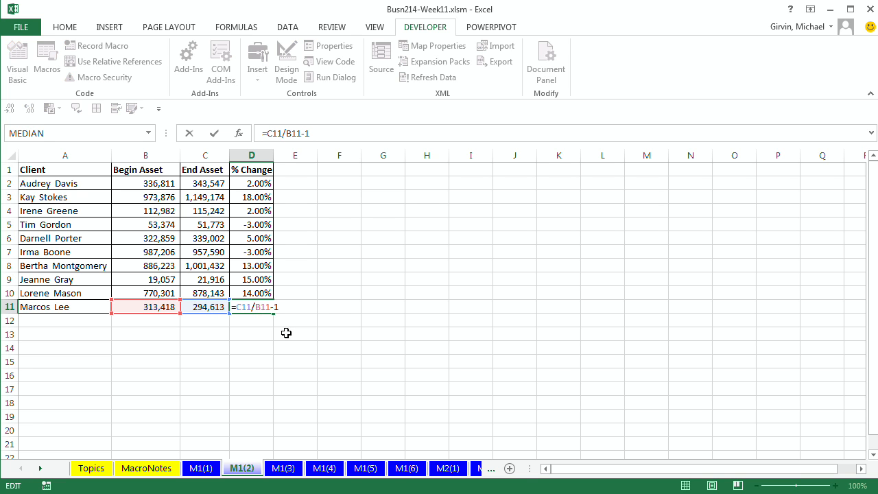
key(Escape)
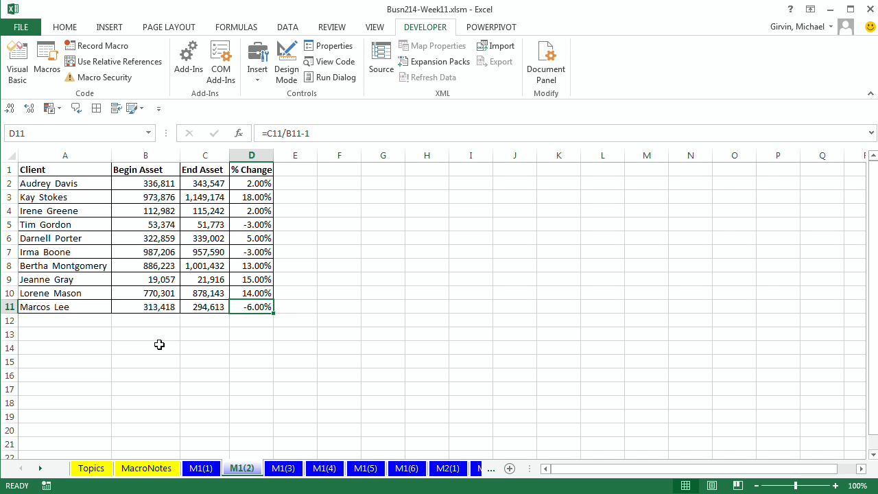
Try to edit the FormatMonthReportAssets macro while the PERSONAL.XLSB workbook is hidden.
key(alt+F8)
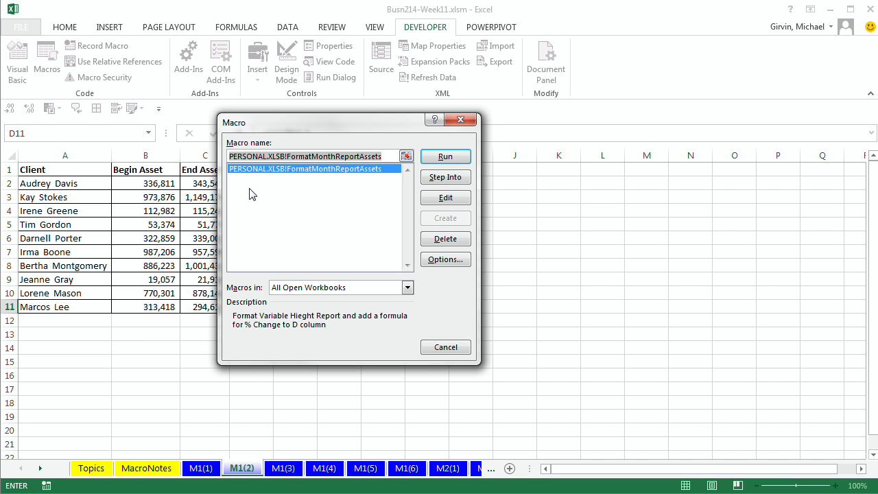
click(462, 200)
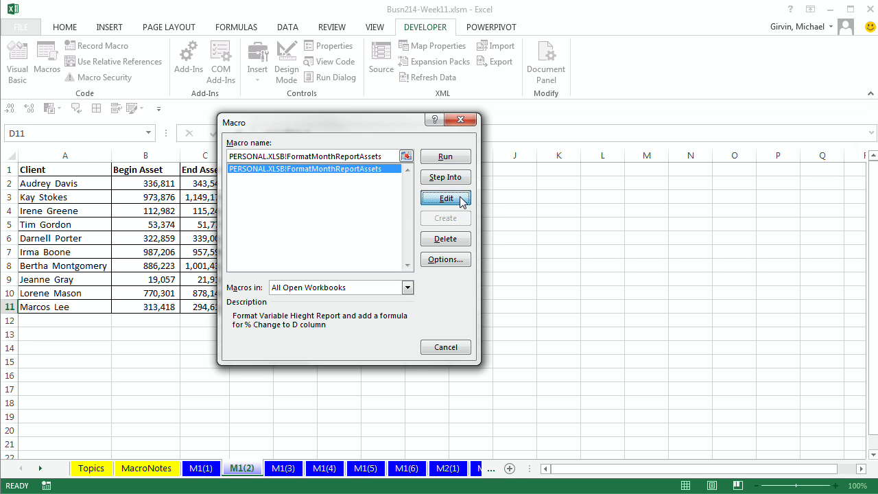
drag(601, 121, 324, 155)
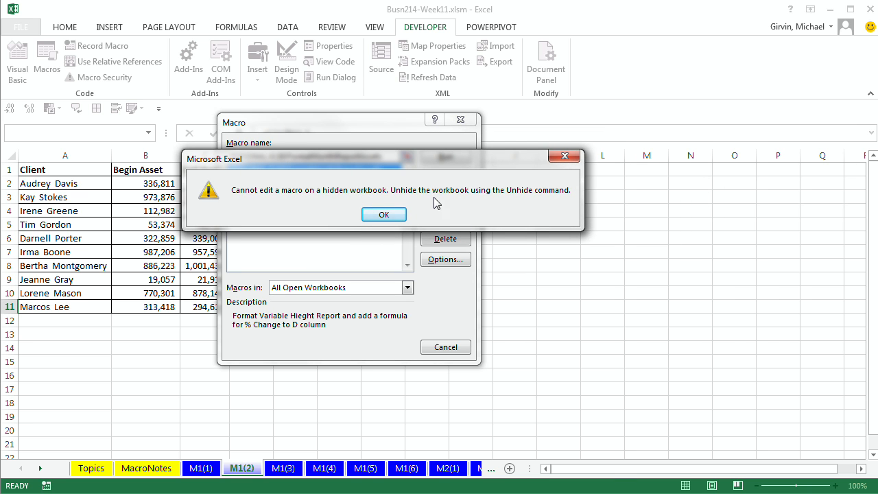
click(385, 214)
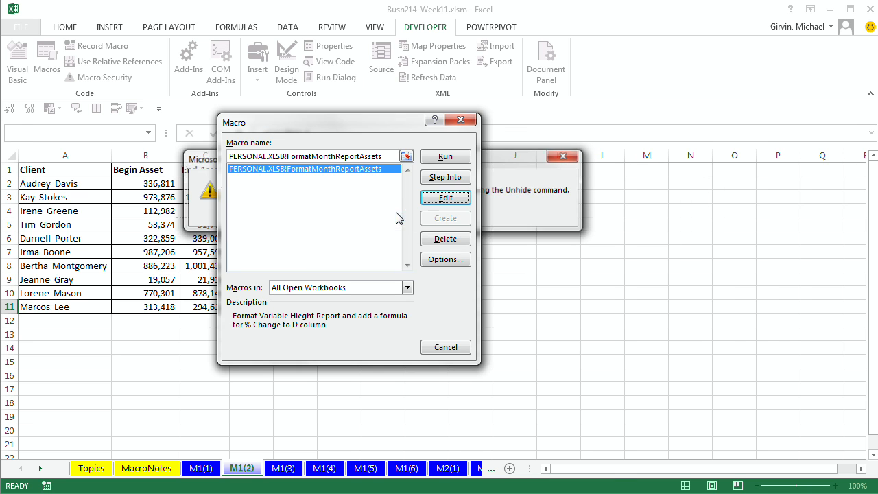
click(462, 122)
Unhide the PERSONAL.XLSB workbook and open its FormatMonthReportAssets macro for editing.
click(374, 26)
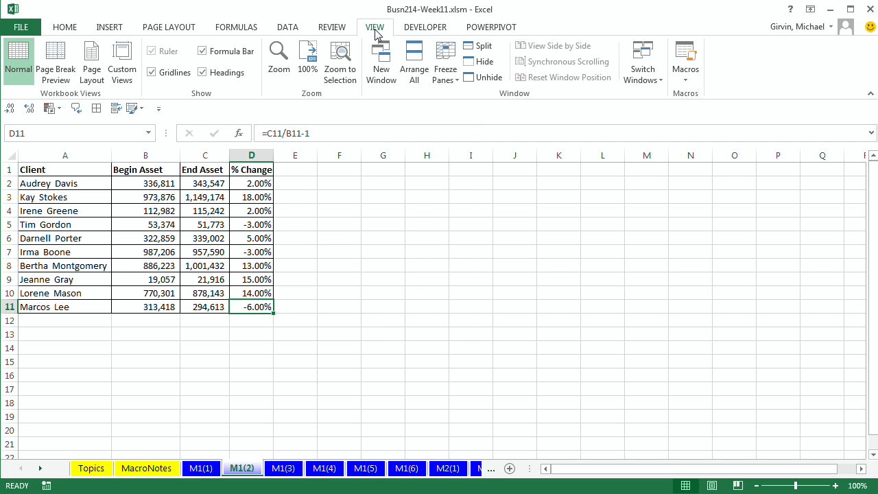
click(486, 81)
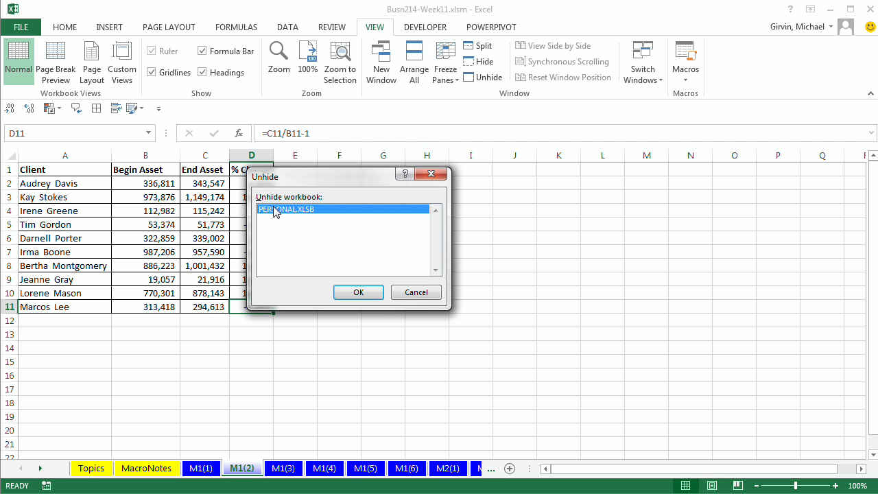
click(360, 293)
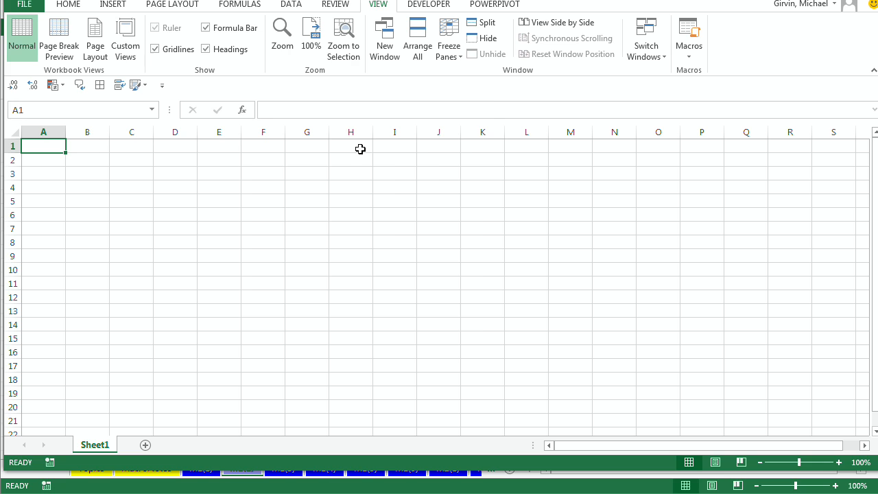
key(alt+F8)
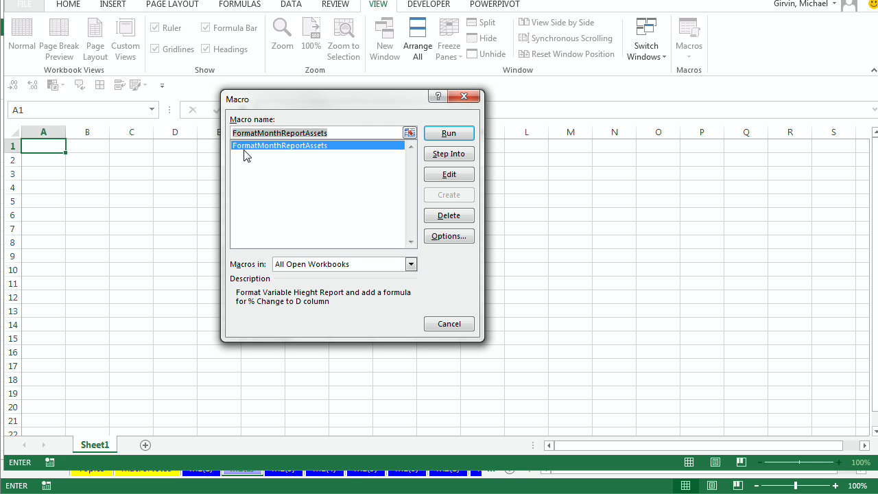
click(456, 177)
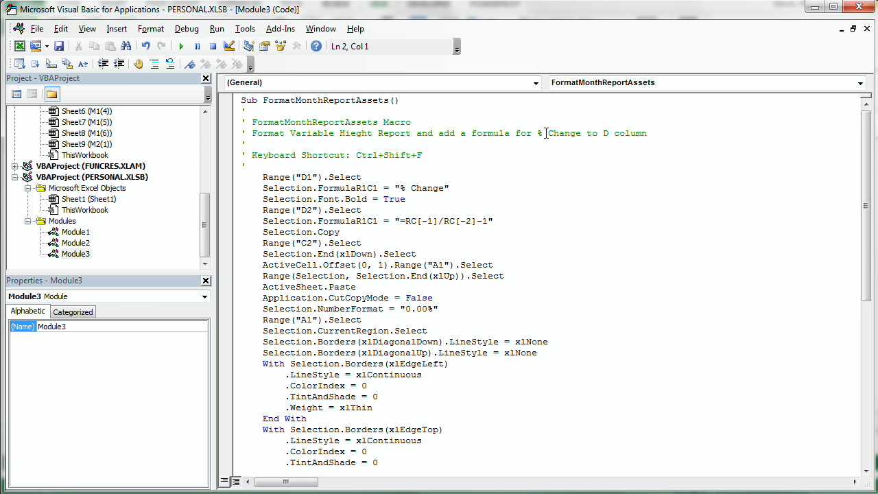
Examine the recorded FormatMonthReportAssets code from the keyboard shortcut comment through the formula, current region and border lines to End Sub.
click(436, 156)
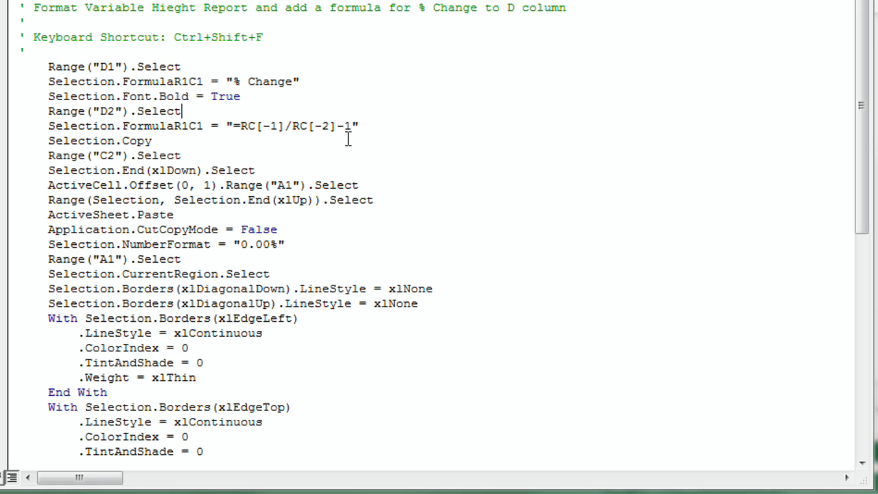
click(160, 142)
click(258, 170)
click(369, 186)
drag(48, 276, 272, 274)
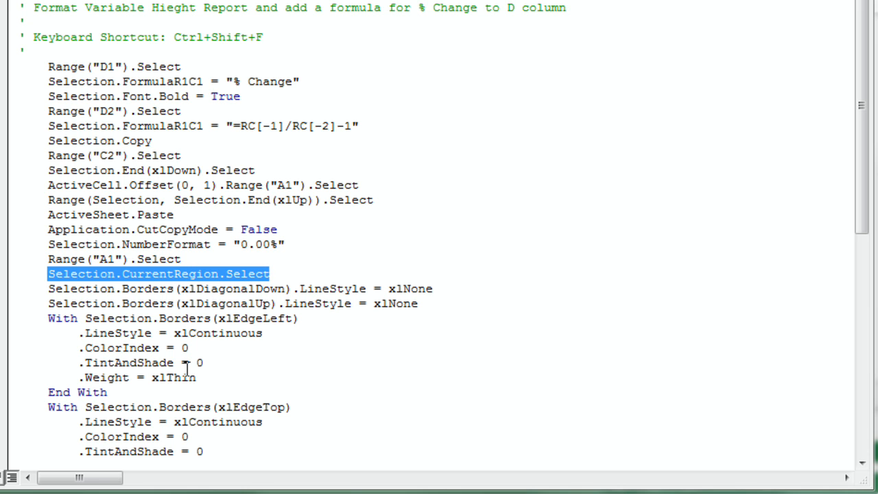
click(228, 377)
scroll(233, 374, down, 2)
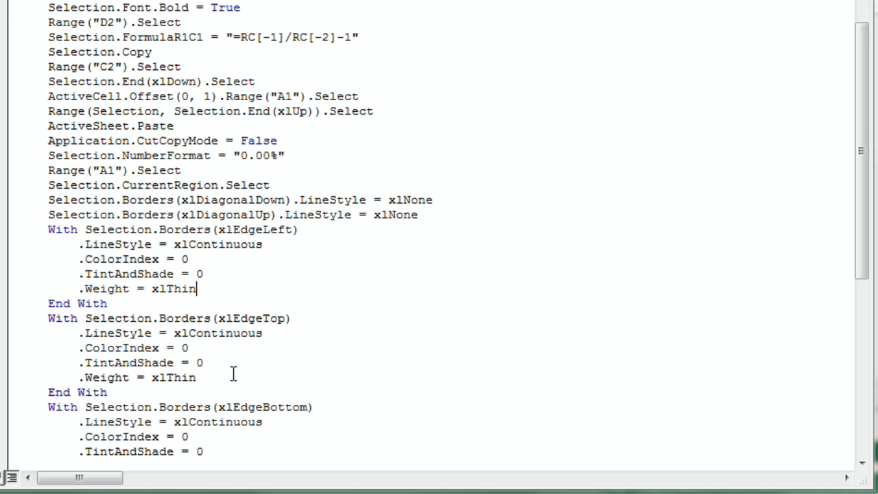
scroll(234, 374, down, 1)
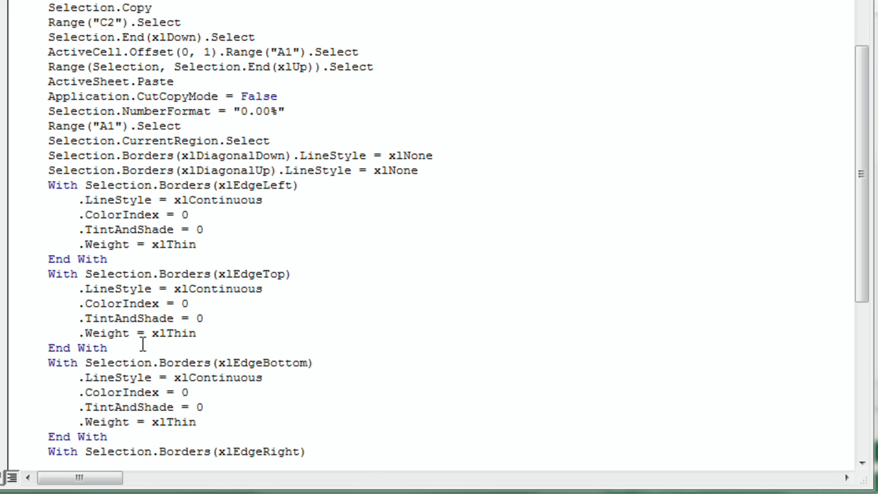
scroll(162, 379, down, 1)
scroll(186, 326, down, 6)
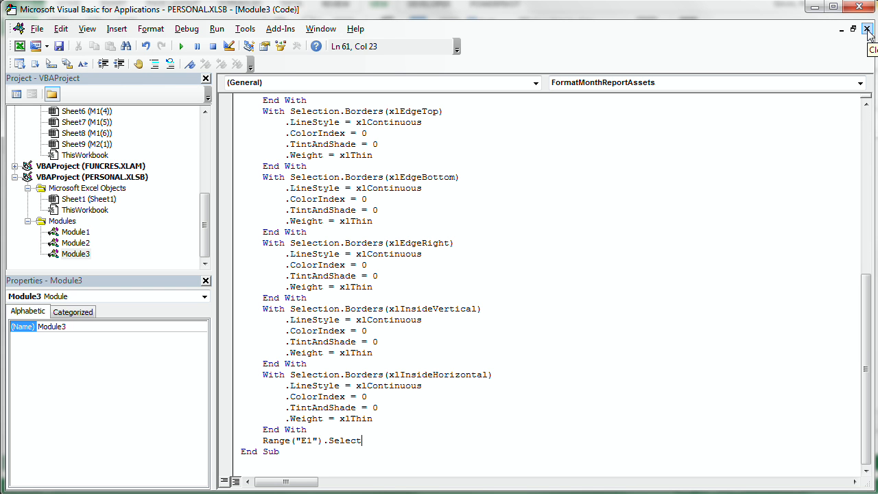
Close the module and the Visual Basic editor, and hide the PERSONAL.XLSB workbook again.
click(867, 29)
click(859, 7)
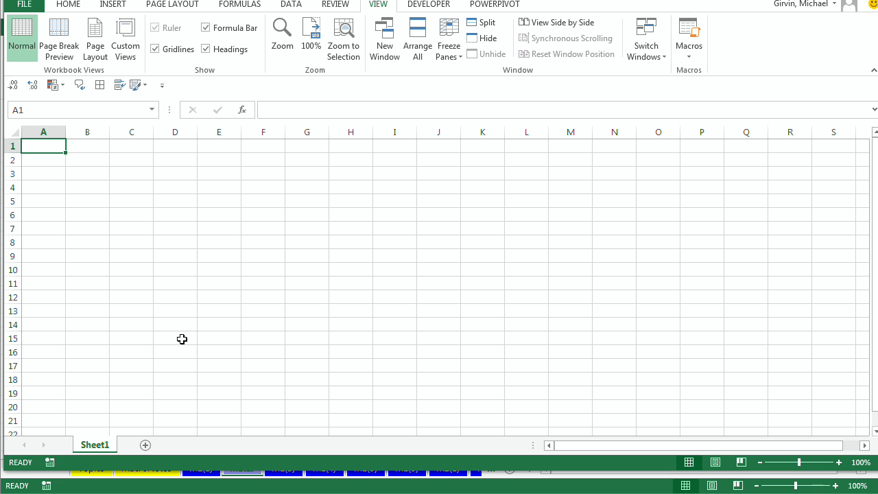
click(483, 41)
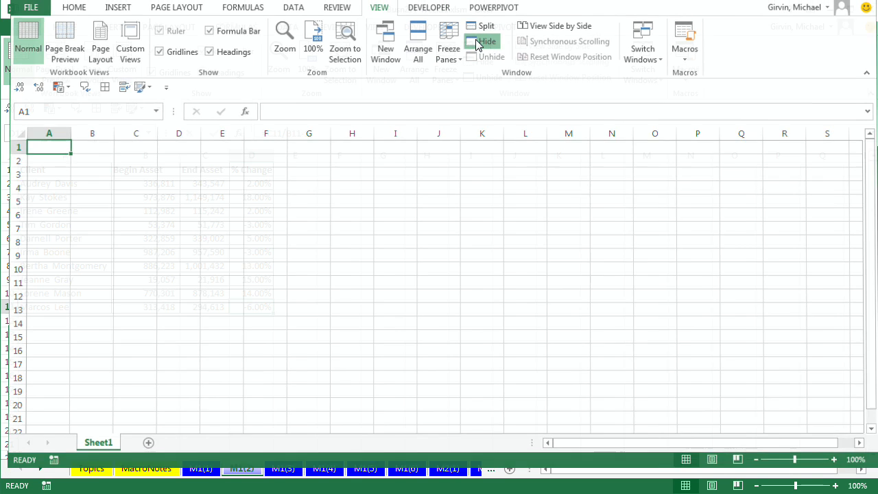
Check the % Change formula in the last data row of the M1(4) sheet.
click(284, 468)
click(323, 469)
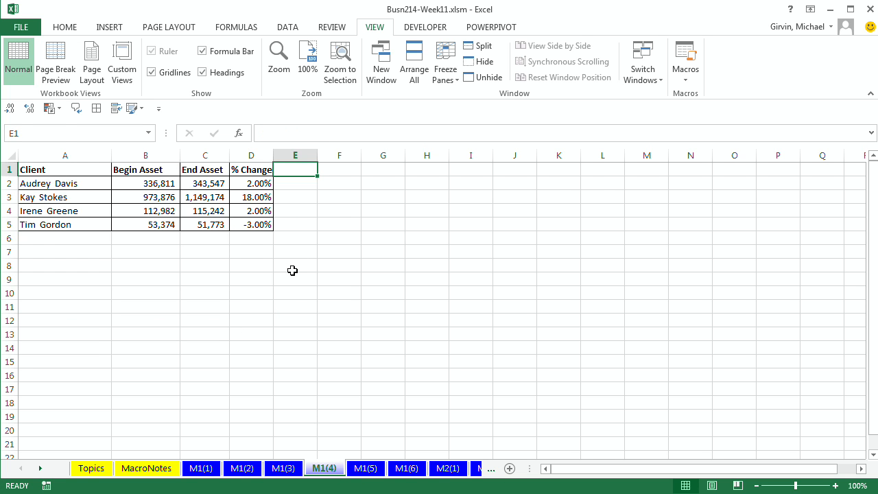
double_click(249, 223)
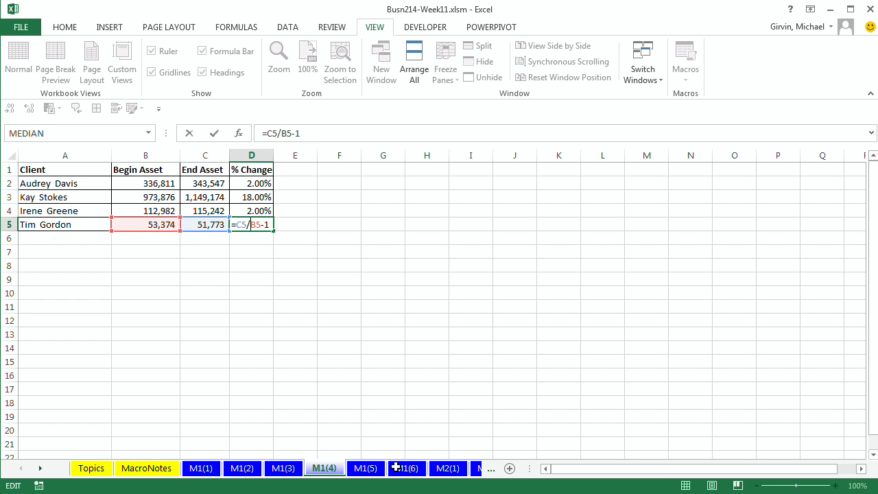
key(Escape)
Run the FormatMonthReportAssets macro on the M1(6) sheet.
click(365, 468)
click(404, 469)
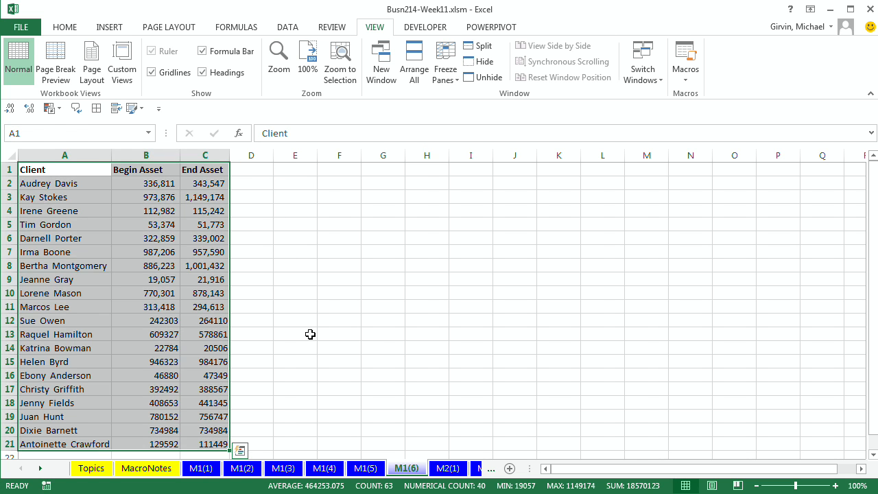
click(280, 319)
key(ctrl+shift+r)
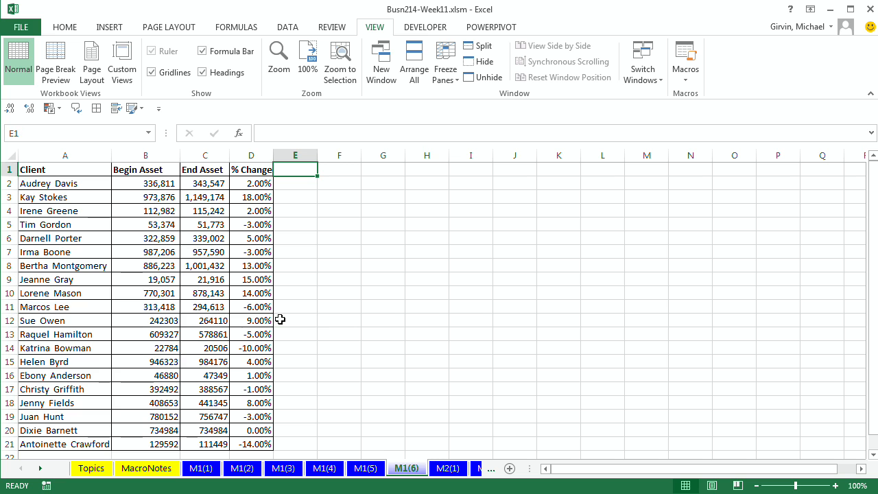
Check the % Change formula in cell D21 and widen columns C and D slightly.
click(256, 444)
double_click(255, 444)
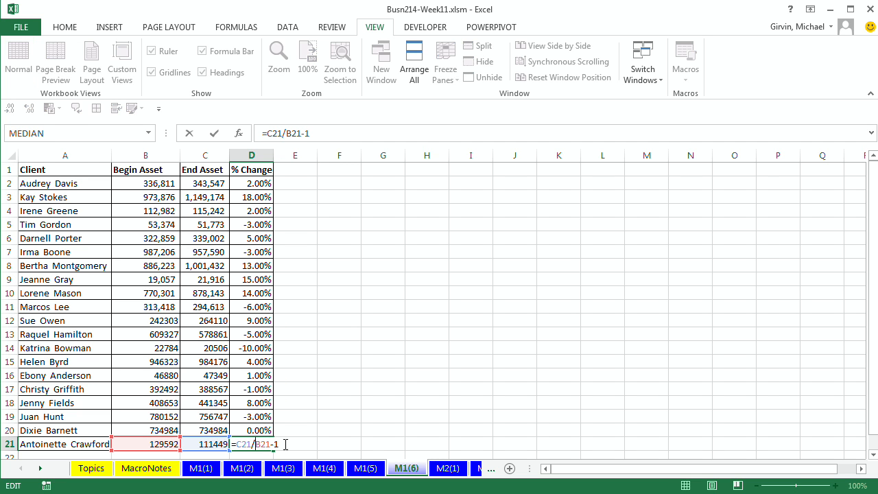
key(ctrl+Return)
click(241, 214)
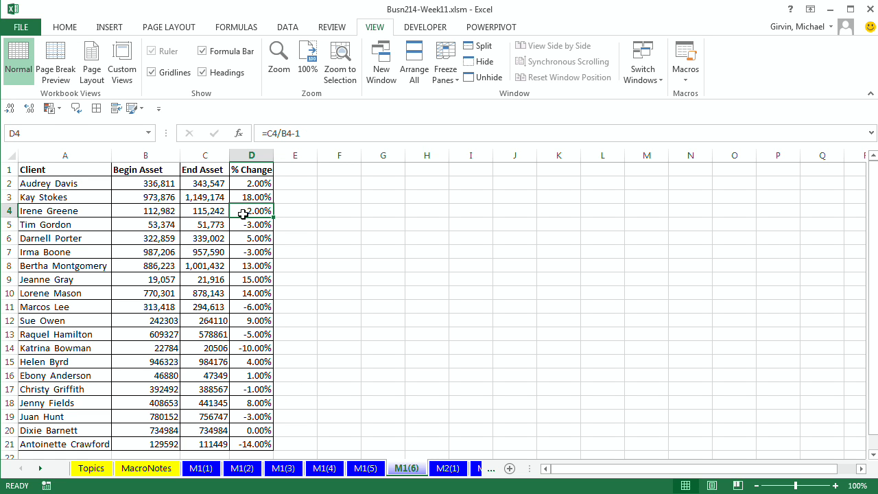
drag(273, 155, 237, 156)
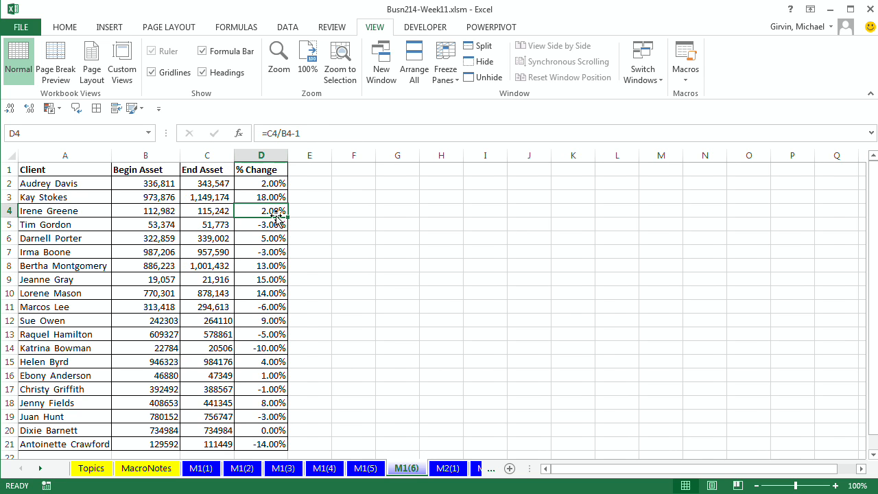
Bring the M2(1) sheet into view, open it and return to its first row.
click(40, 470)
click(40, 470)
click(40, 470)
click(40, 469)
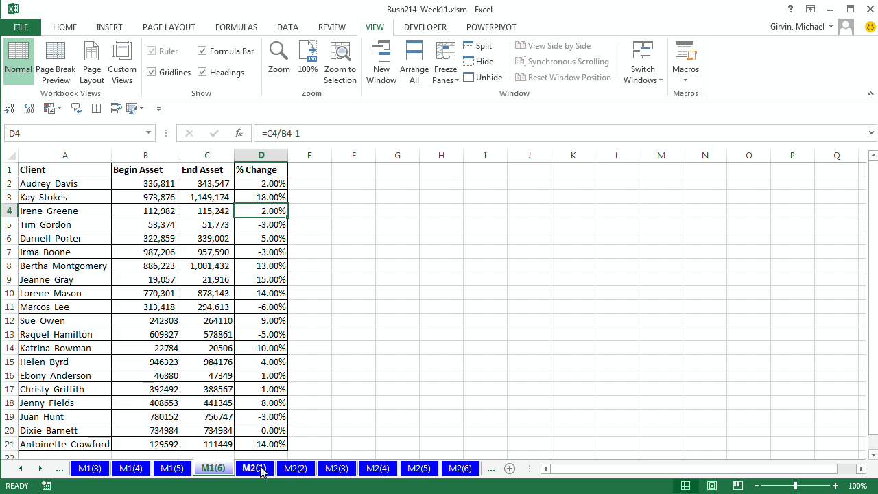
click(264, 472)
scroll(233, 314, up, 19)
scroll(234, 314, up, 7)
drag(873, 276, 864, 157)
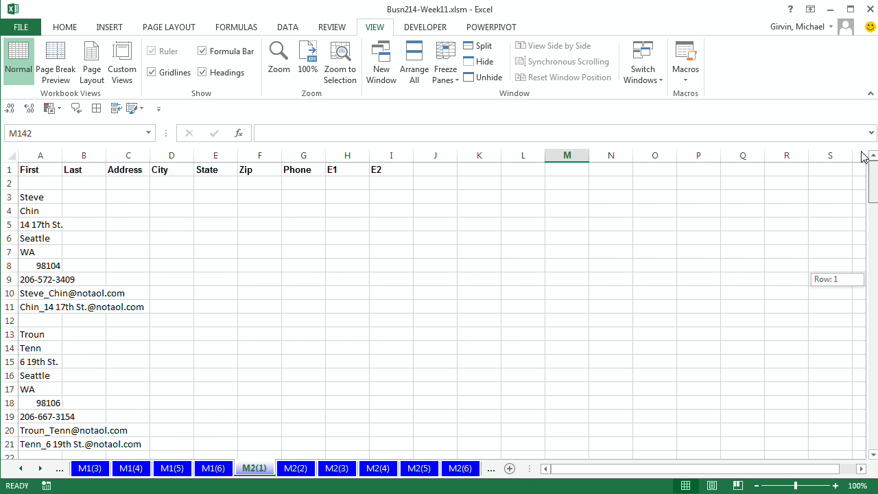
Examine the first two vertical records in column A and the empty row 2 under the First to E2 headings.
drag(32, 195, 16, 303)
drag(31, 334, 27, 443)
drag(37, 182, 400, 186)
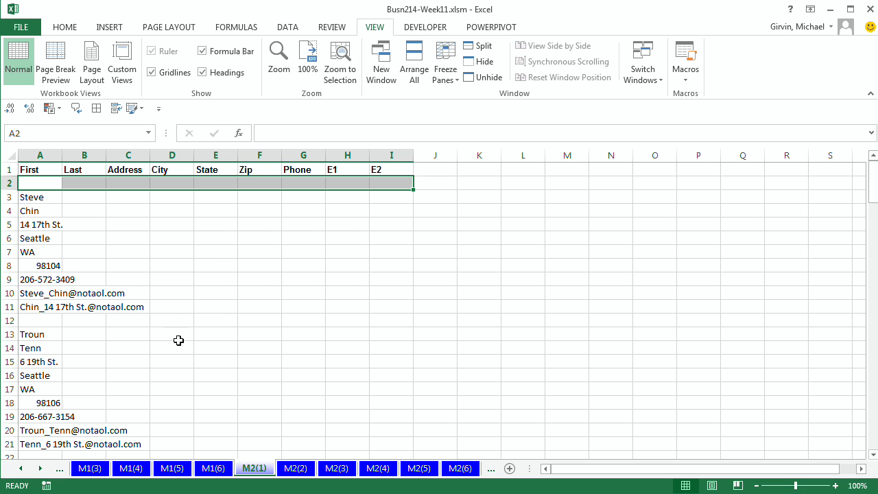
Turn on relative references for macro recording and select the first record's starting cell, A3.
click(426, 28)
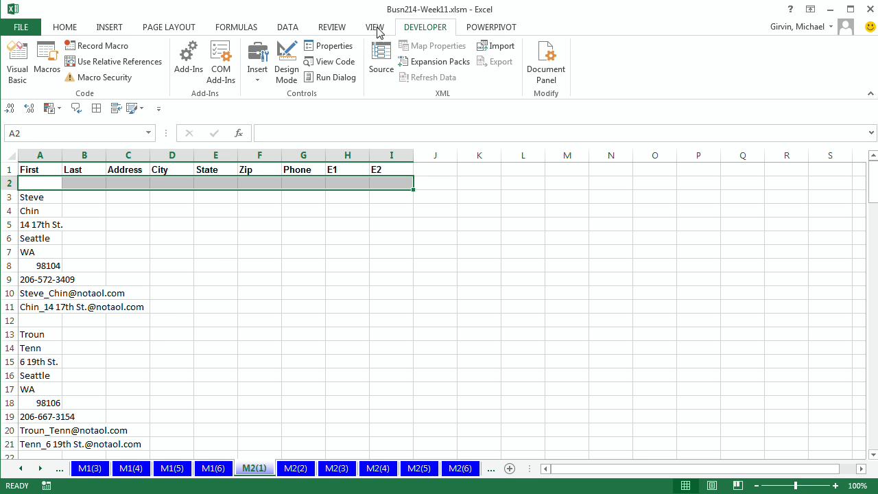
click(94, 63)
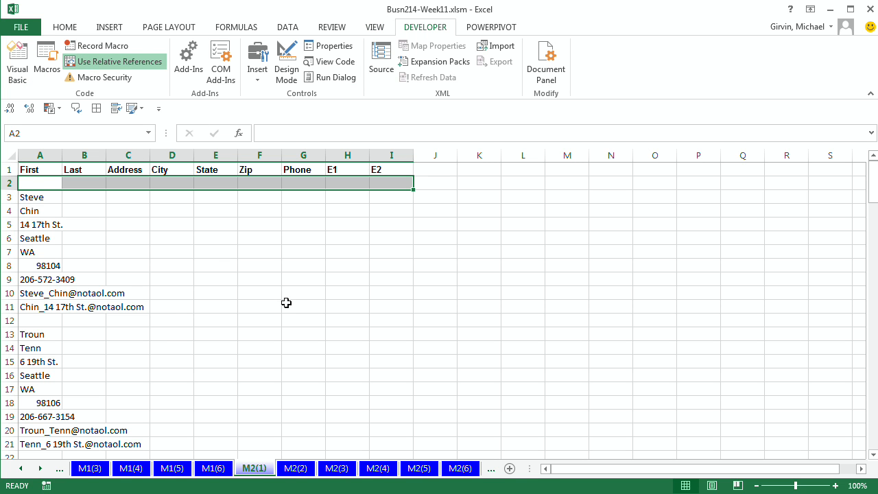
click(45, 200)
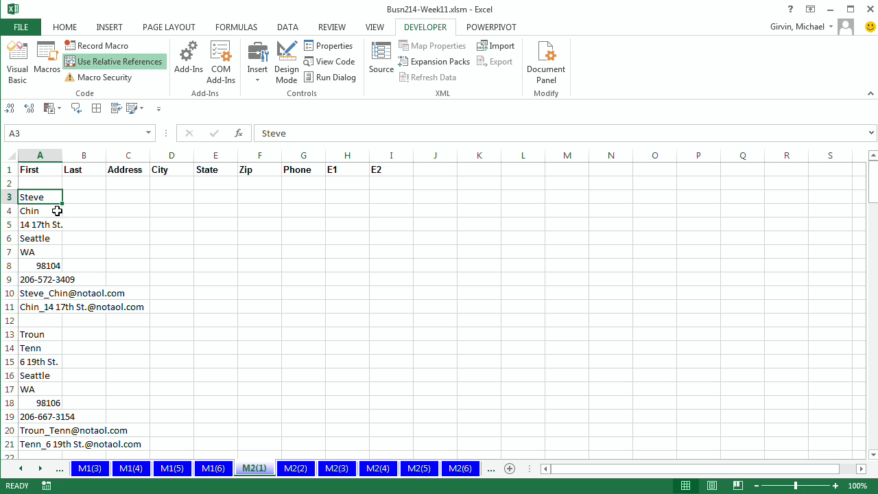
click(126, 68)
Copy the first vertical record in A3:A11 and paste it transposed starting at cell A2.
key(ctrl+shift+Down)
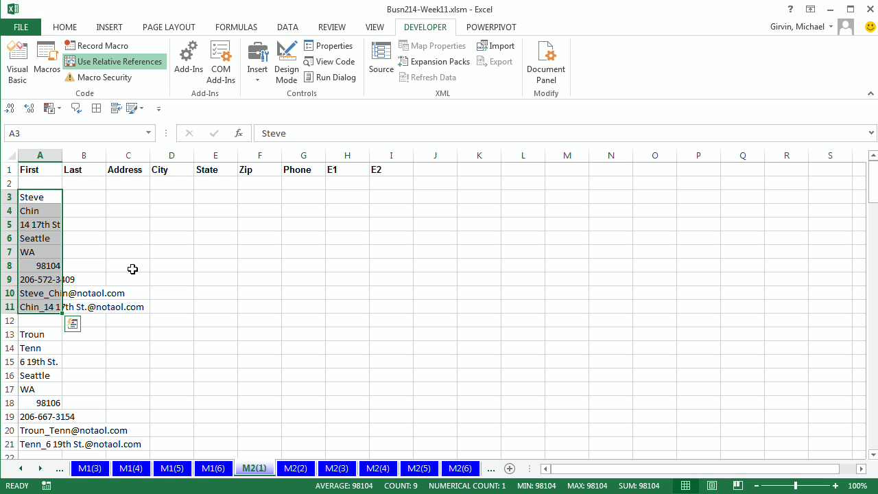
key(ctrl+c)
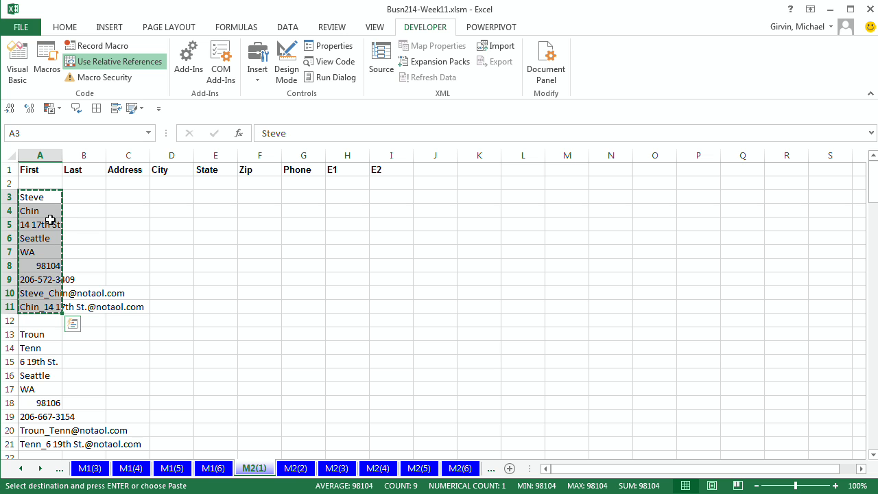
click(42, 183)
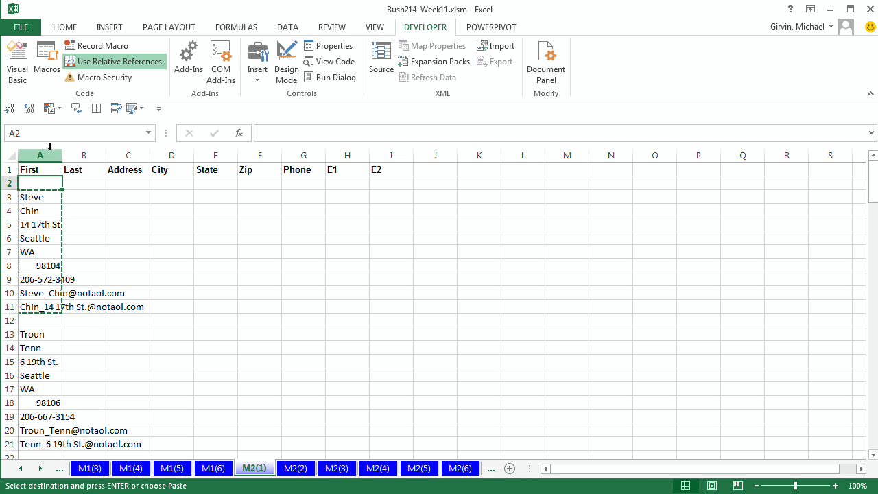
right_click(32, 183)
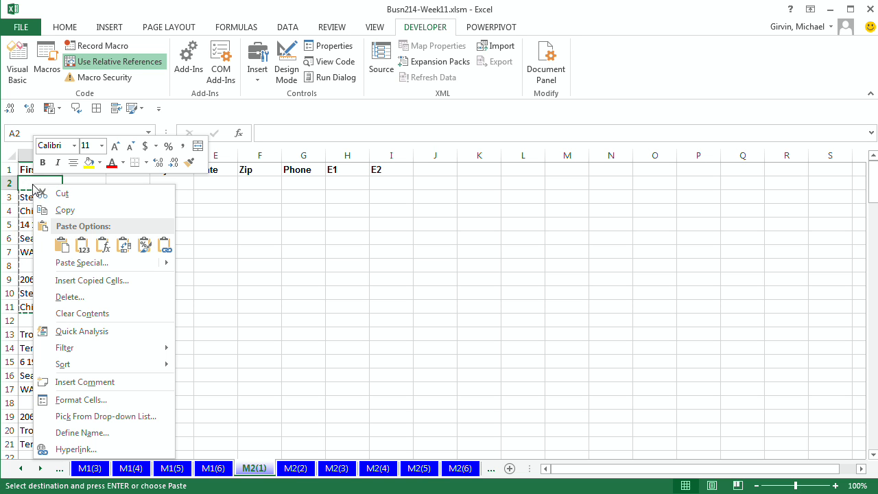
click(124, 246)
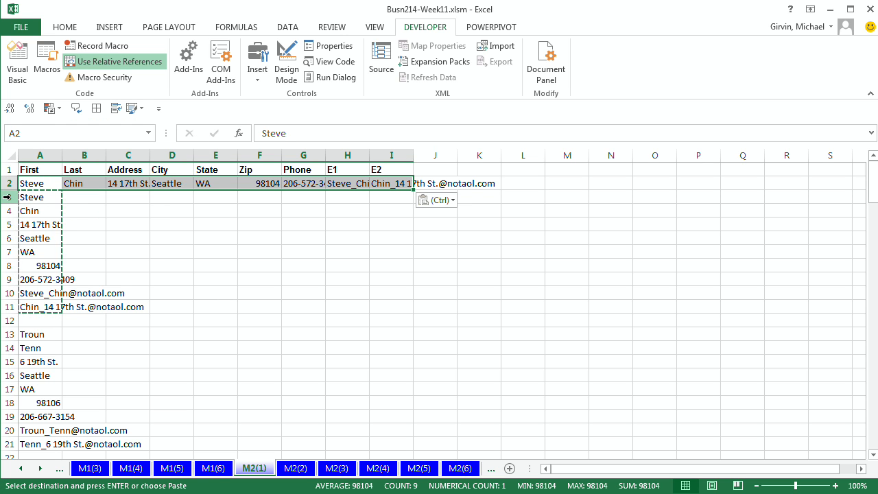
Delete rows 3 through 11 and select the first cell of the next record, A4.
drag(7, 197, 5, 307)
right_click(6, 308)
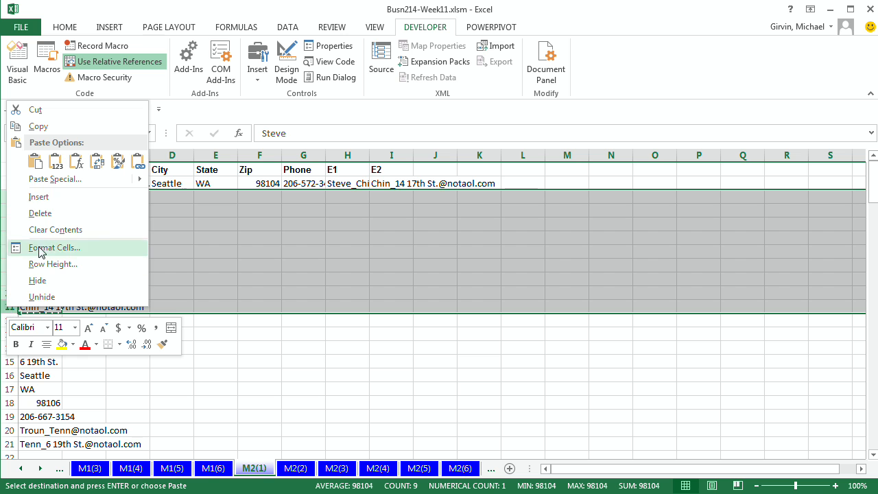
click(45, 216)
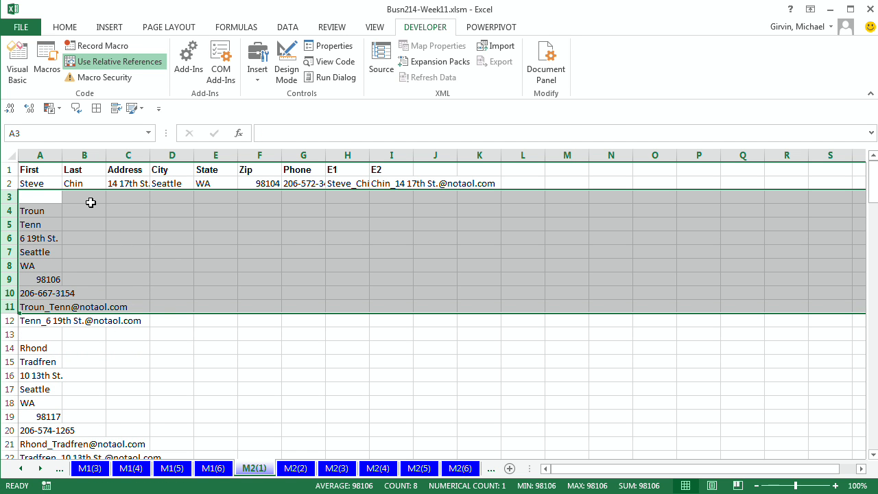
click(43, 211)
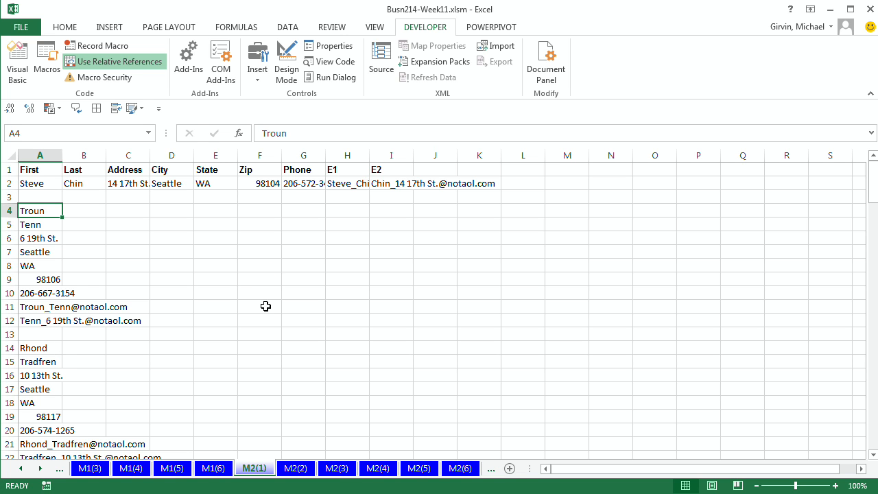
Undo the row deletion and the transposed paste, and clear the copy selection.
key(ctrl+z)
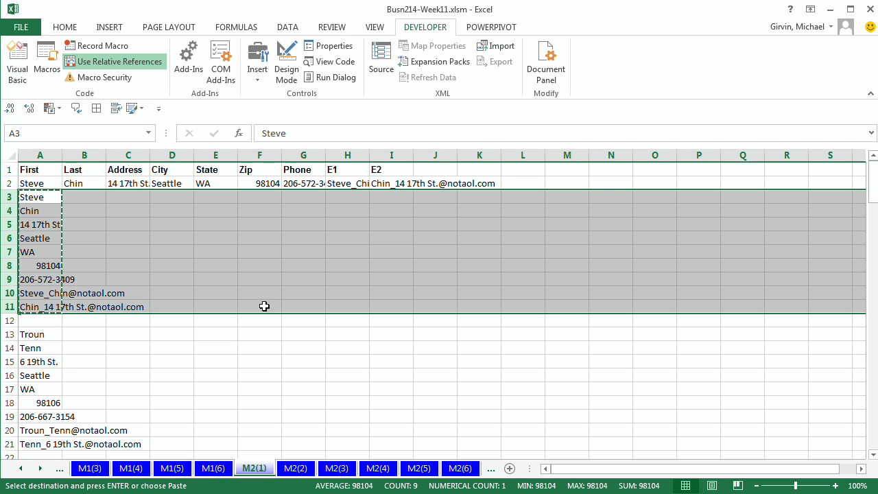
key(ctrl+z)
key(Escape)
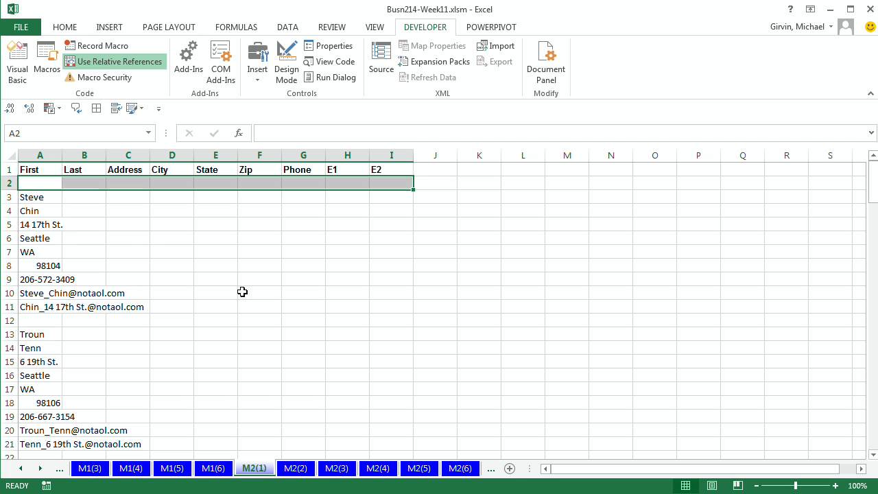
click(146, 249)
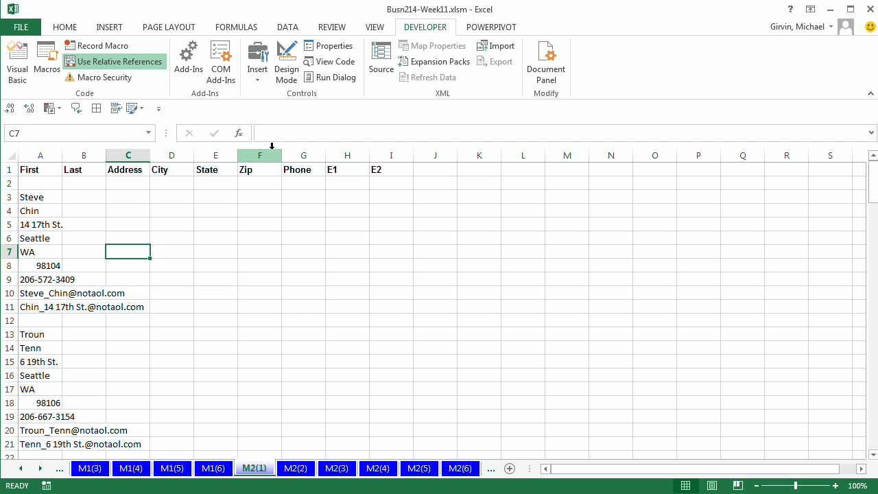
Widen columns C through I, from Address to E2, to make room for the record fields.
drag(337, 155, 461, 155)
drag(594, 156, 610, 155)
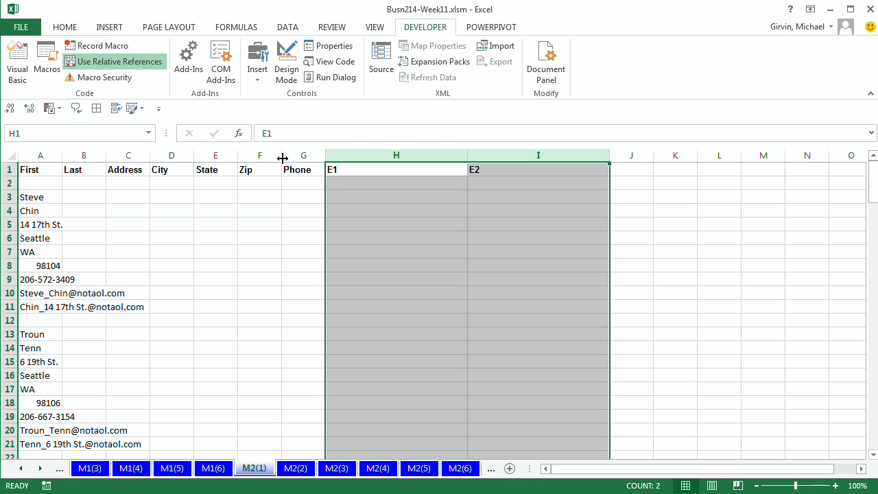
drag(327, 155, 360, 155)
drag(281, 155, 293, 155)
drag(237, 158, 251, 161)
drag(151, 159, 204, 161)
Set up a new macro recording from cell A3, named ReArrangeRecords with the shortcut Ctrl+Shift+R.
click(44, 195)
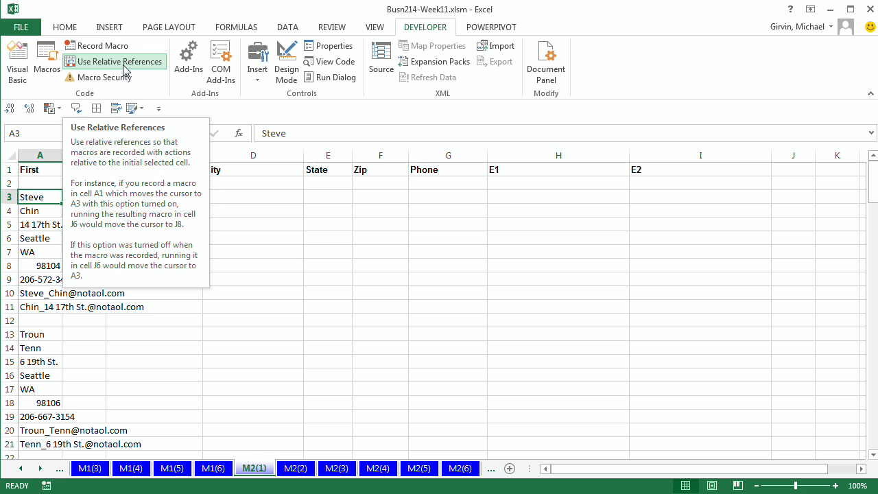
click(103, 46)
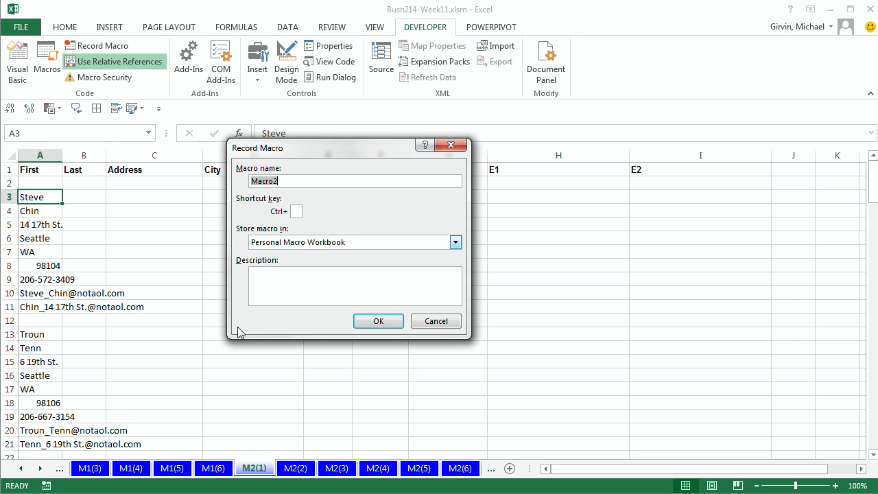
text(ReArrangeRecords)
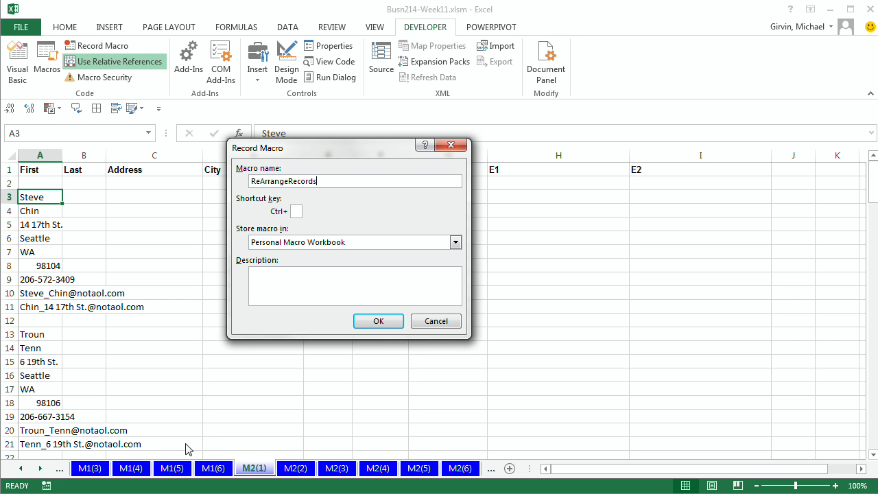
click(298, 211)
text(R)
Store the macro in This Workbook, describe it as "Take records from vertical and put them into proper data set." and start recording.
click(456, 244)
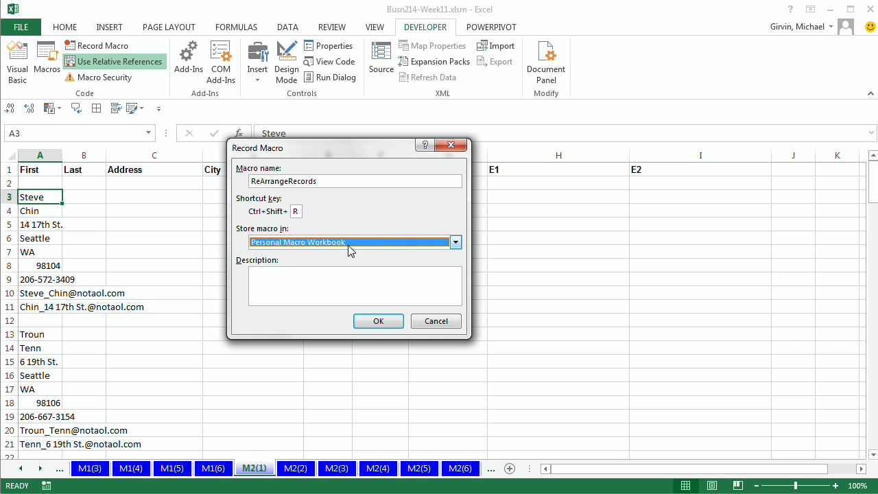
click(456, 244)
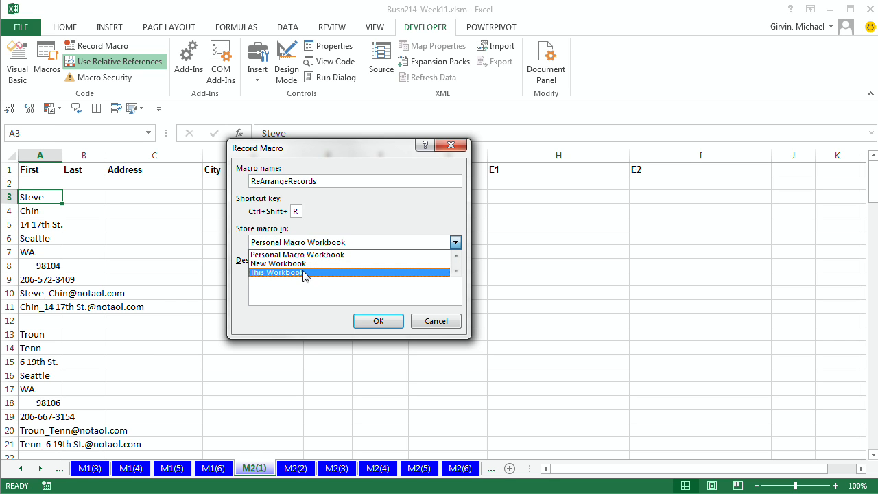
click(286, 273)
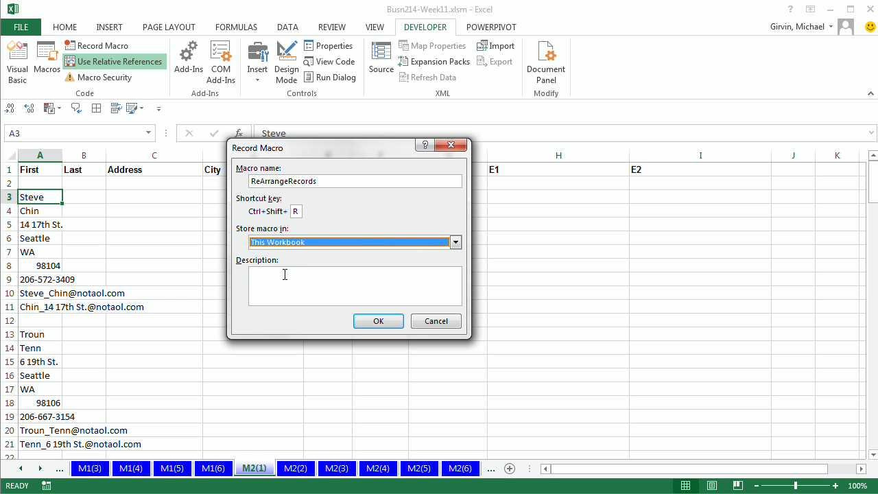
click(287, 281)
text(Take records from vertical and put them into proper data set.)
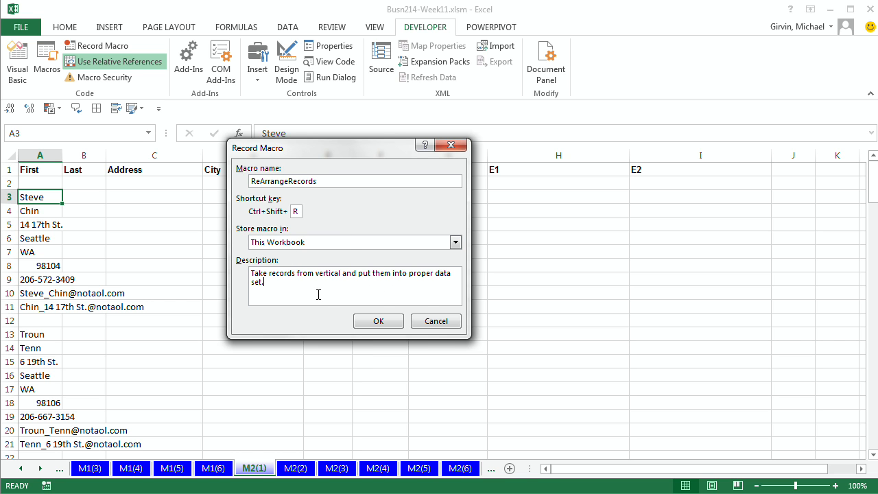
click(377, 321)
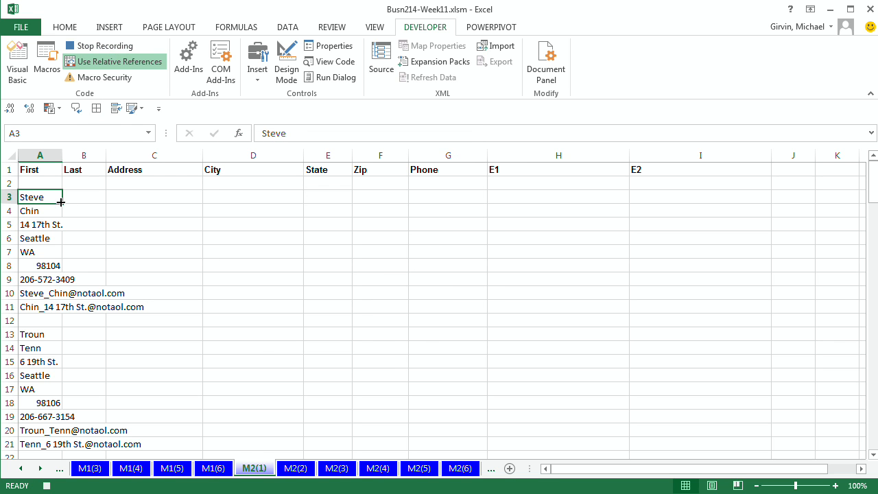
Copy the nine-cell record in A3:A11 and paste it transposed into row 2, starting at A2.
key(shift+Down)
key(shift+Down)
key(shift+Down)
key(shift+Down)
key(shift+Down)
key(shift+Down)
key(shift+Down)
key(shift+Down)
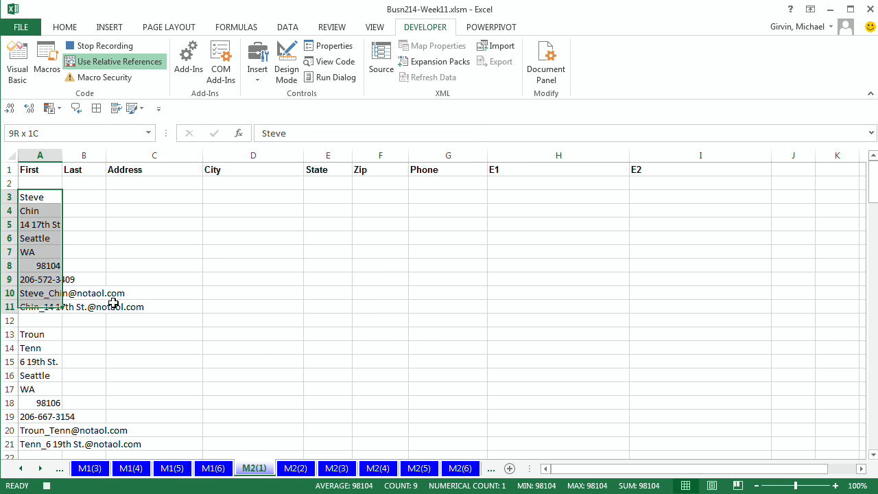
key(ctrl+c)
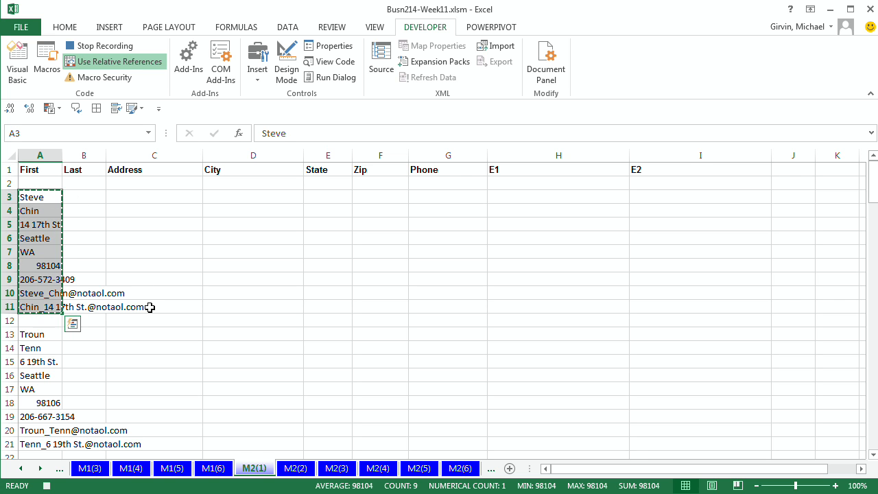
key(Up)
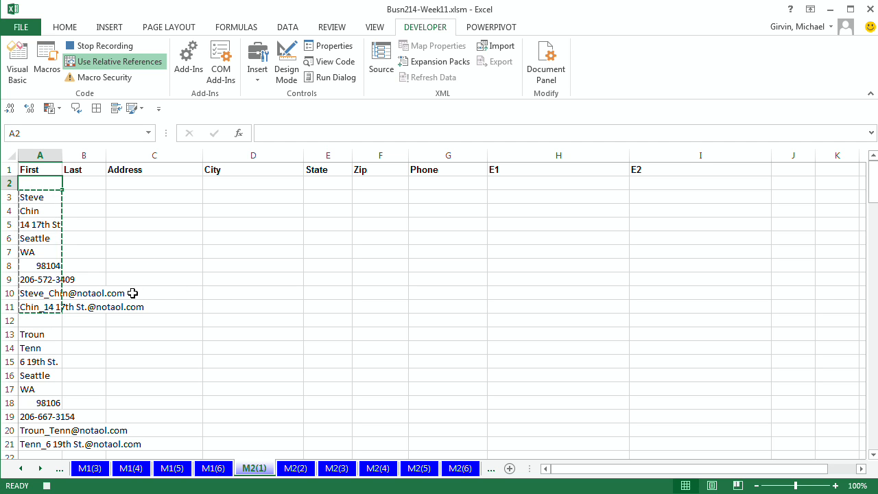
right_click(49, 180)
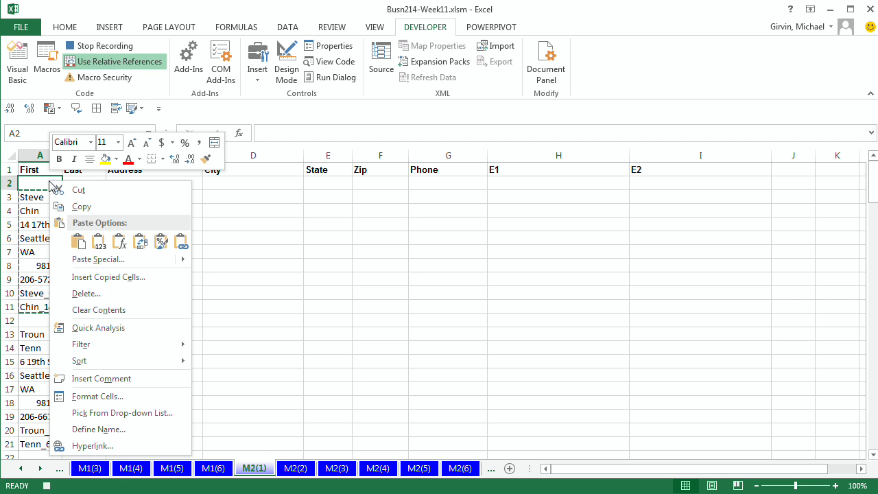
click(140, 242)
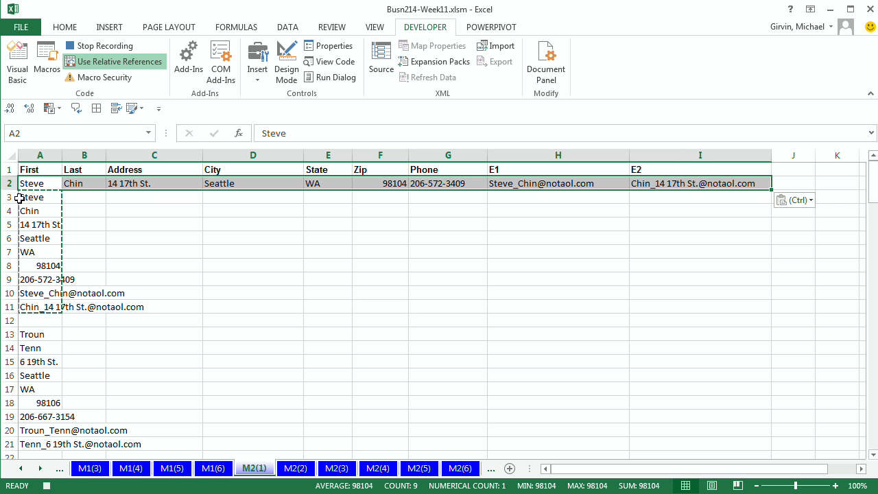
Delete rows 3 through 11, select the next record's first cell, A4, and stop recording the macro.
drag(11, 197, 12, 305)
right_click(12, 306)
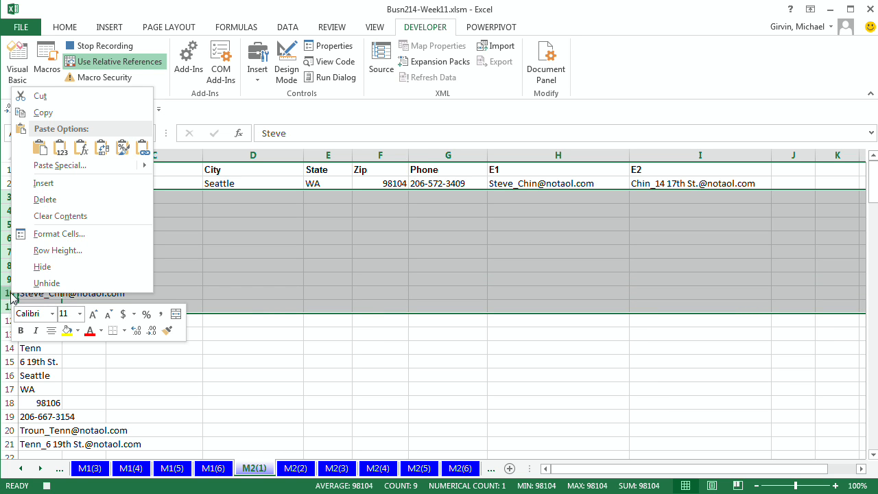
click(45, 201)
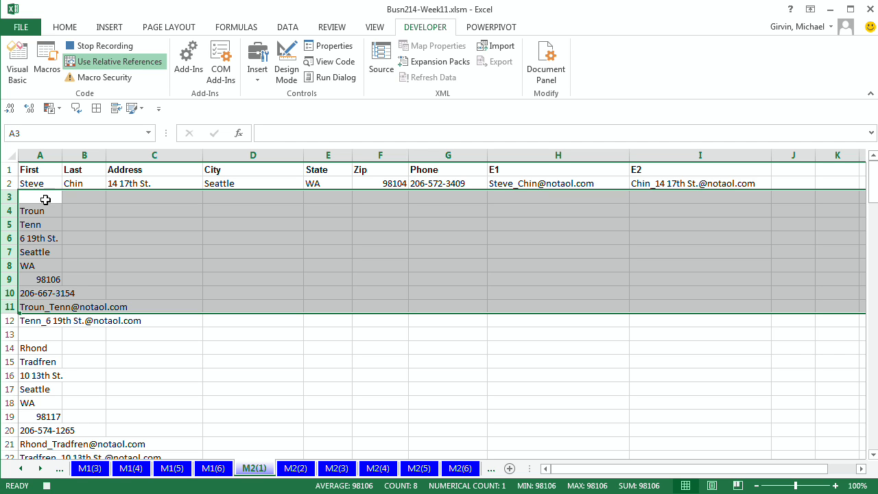
click(40, 213)
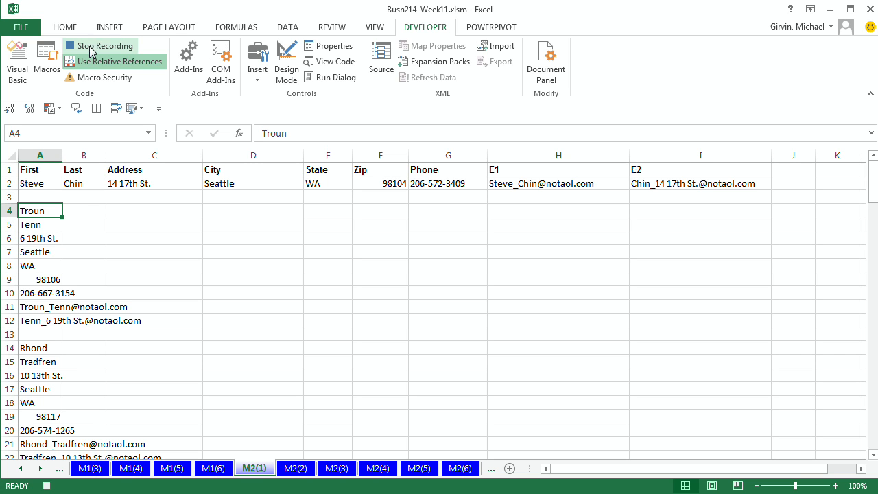
click(46, 486)
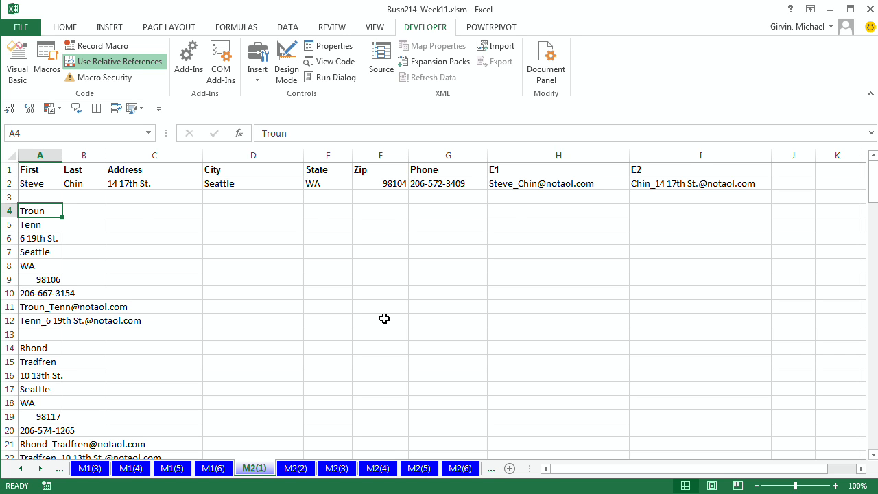
Run the ReArrangeRecords macro repeatedly until all remaining vertical records are moved into the data set.
key(ctrl+shift+t)
key(ctrl+shift+t)
key(ctrl+shift+t)
key(ctrl+shift+t)
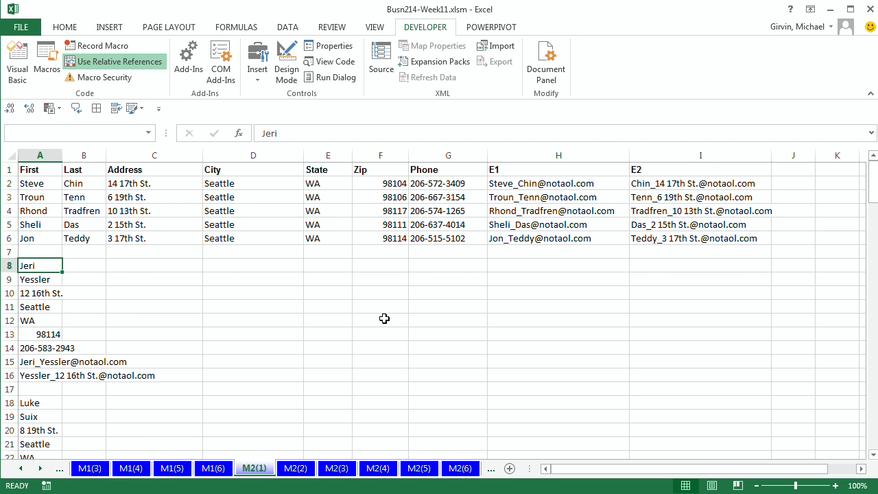
key(ctrl+shift+t)
key(ctrl+shift+t)
key(ctrl+shift+t)
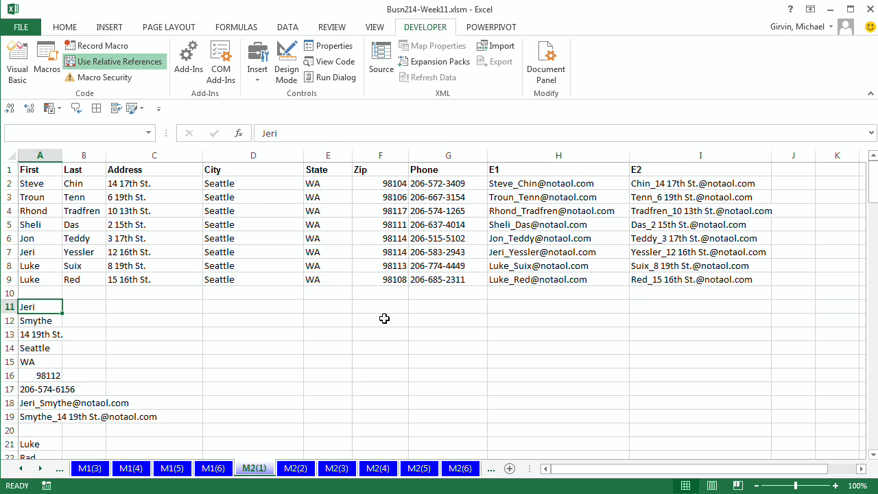
key(ctrl+shift+t)
key(ctrl+shift+t)
key(ctrl+shift+t)
key(ctrl+shift+t)
key(ctrl+shift+t)
key(ctrl+shift+t)
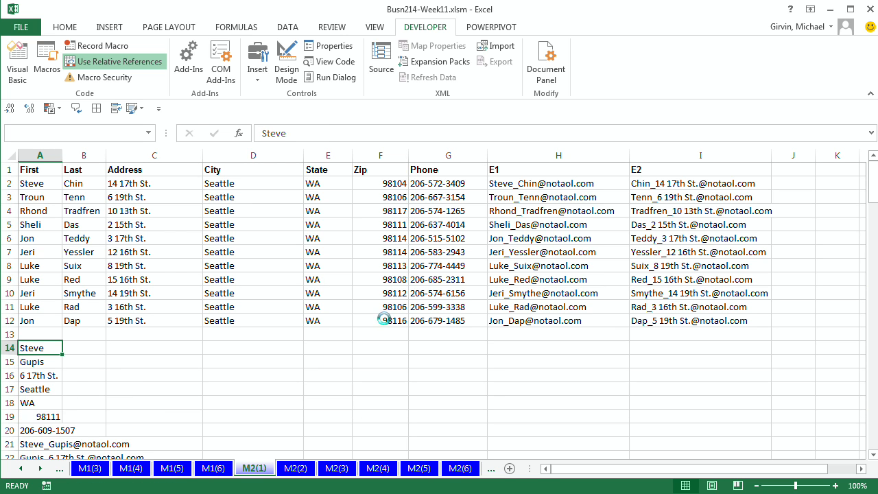
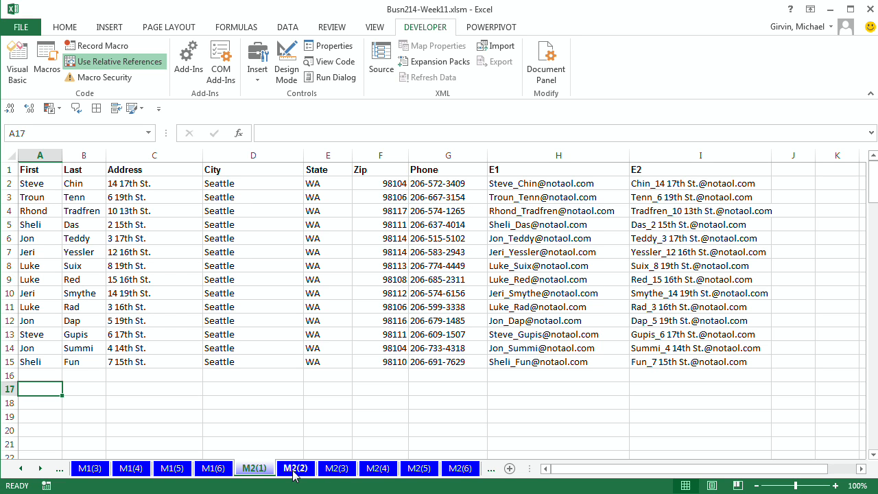
Page through practice sheets M2(2) to M2(6), go on to sheet M3 and widen its Words column.
click(294, 471)
click(336, 468)
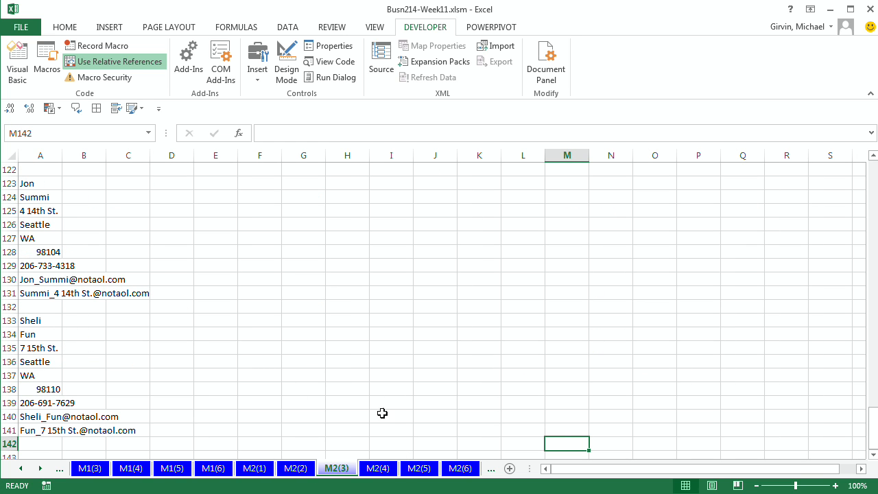
click(382, 472)
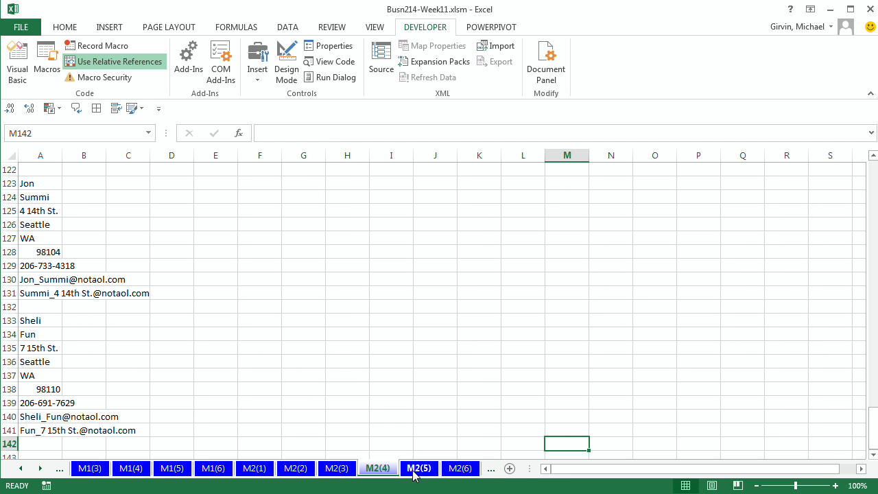
click(414, 471)
click(459, 474)
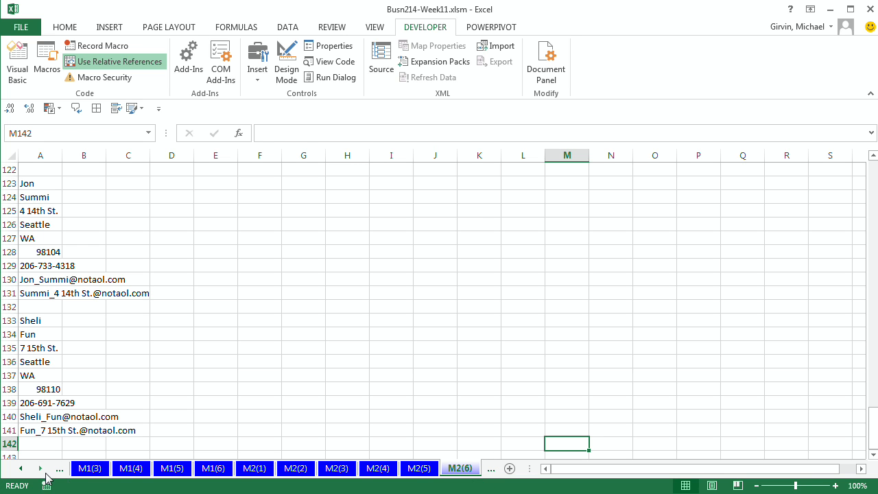
click(40, 472)
click(40, 472)
click(40, 472)
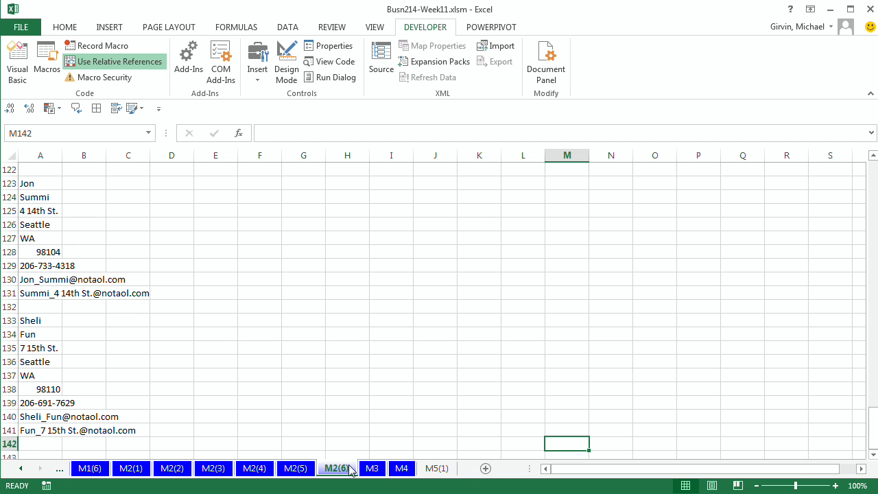
click(371, 470)
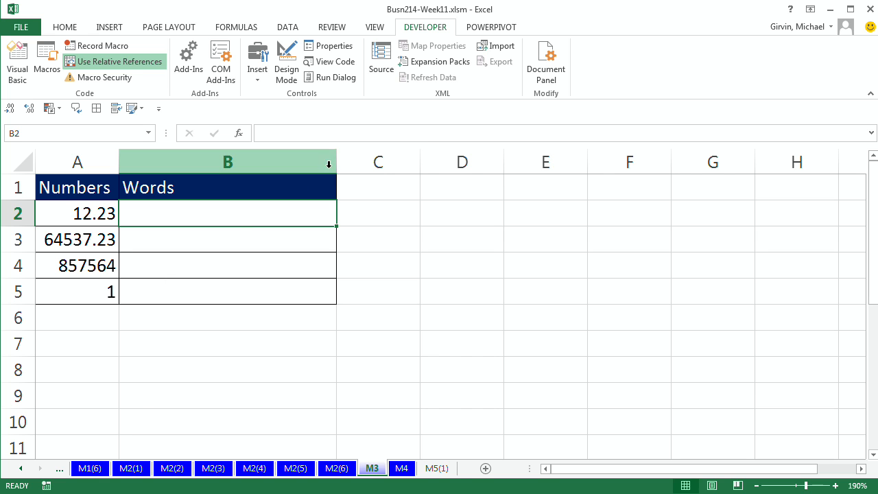
drag(336, 165, 522, 187)
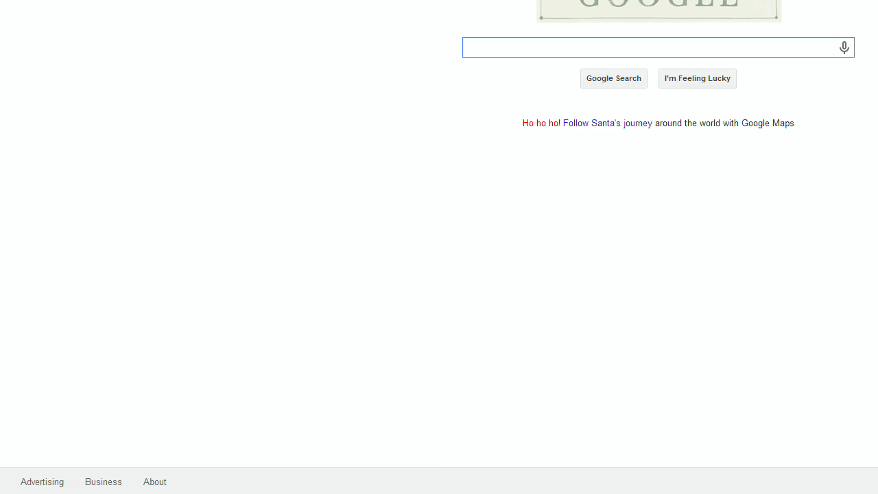
Switch to the web browser and search Google for "excel vba spell words from numbers".
key(super+Down)
text(excel vba spell words from numbers)
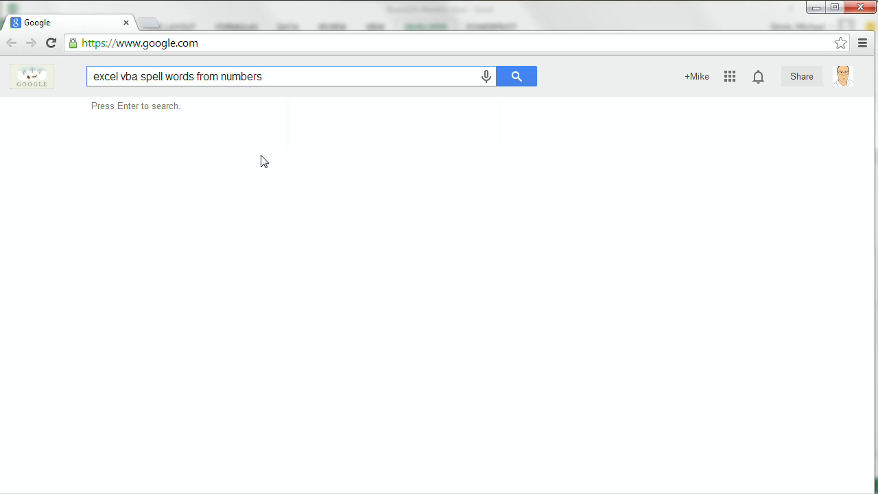
key(Return)
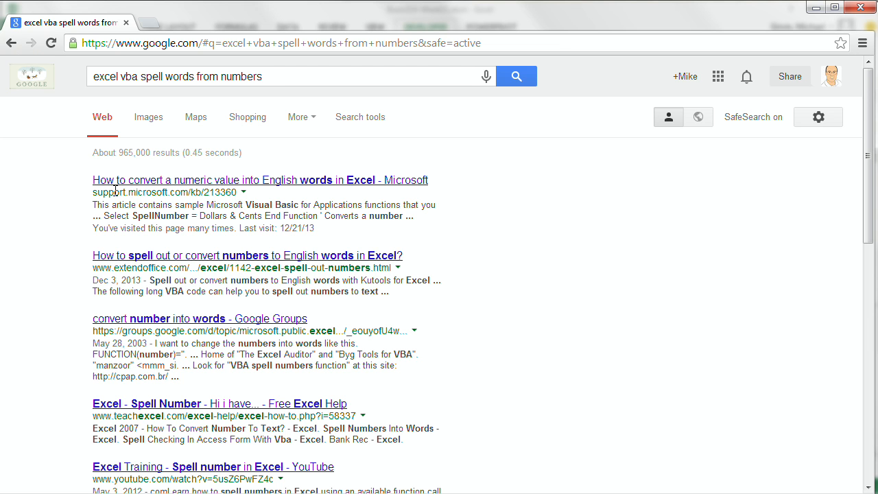
Look over the search results and open the Microsoft support article on converting a numeric value into English words in Excel.
scroll(150, 199, down, 2)
scroll(149, 198, down, 3)
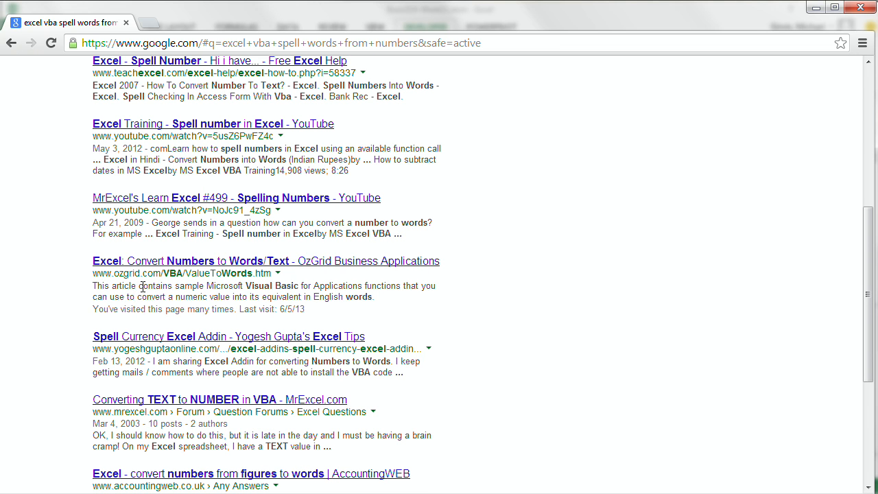
scroll(268, 325, up, 5)
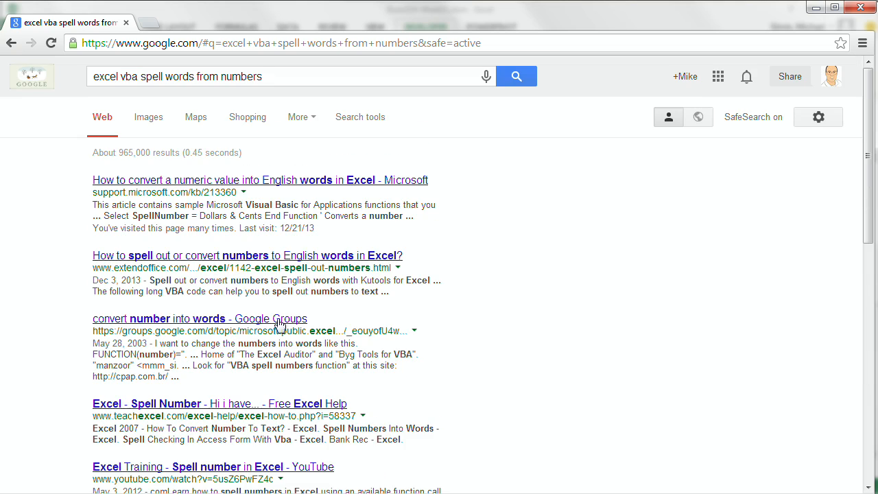
click(159, 184)
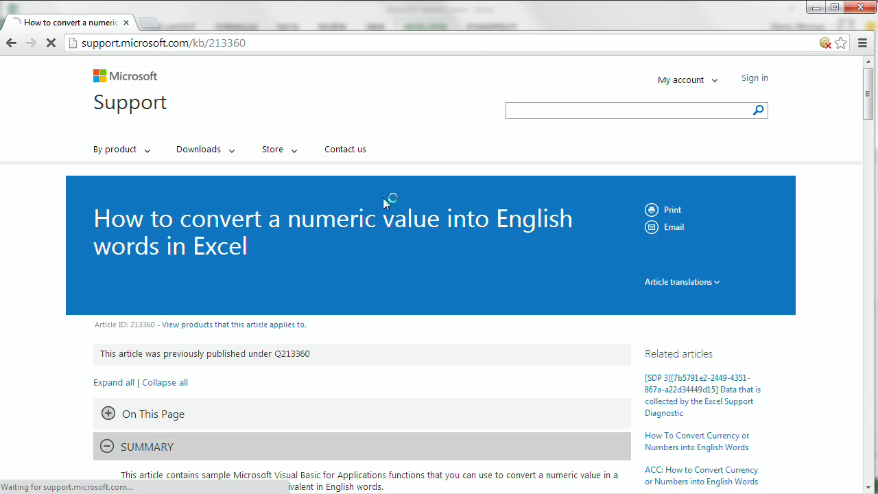
Copy the article's complete SpellNumber sample code, from Option Explicit through the end of the GetDigit function.
scroll(65, 226, down, 6)
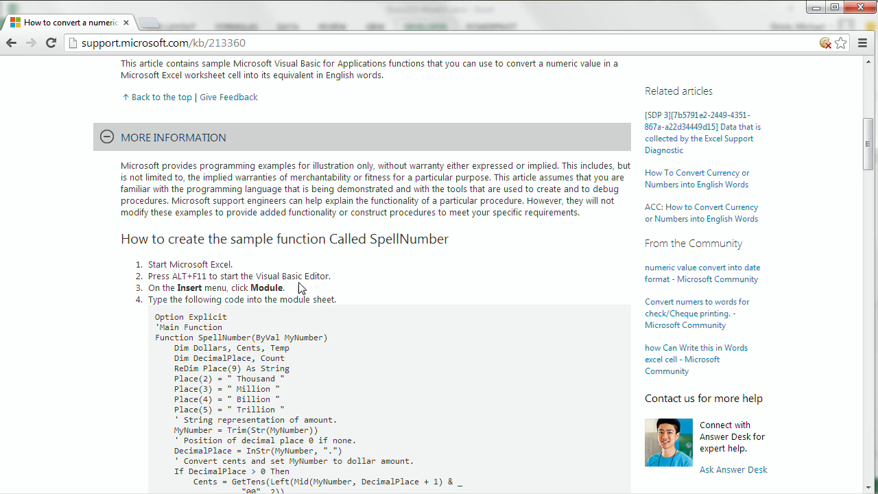
scroll(337, 275, down, 1)
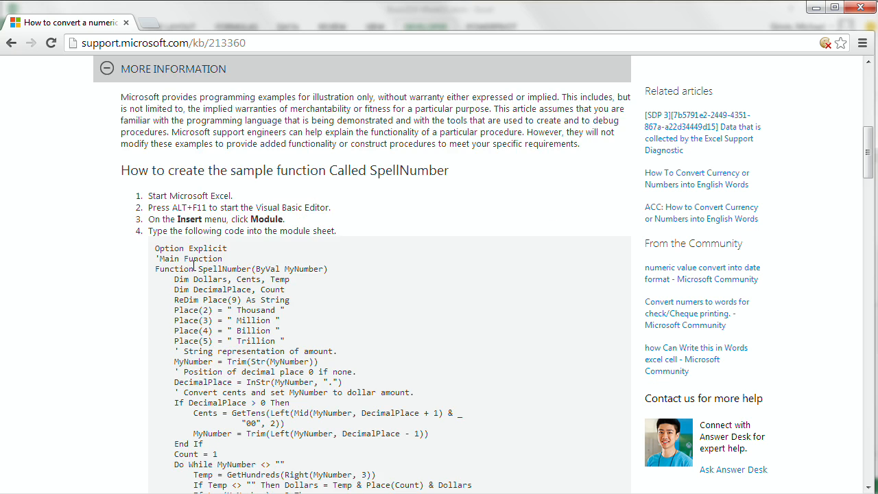
drag(156, 248, 313, 298)
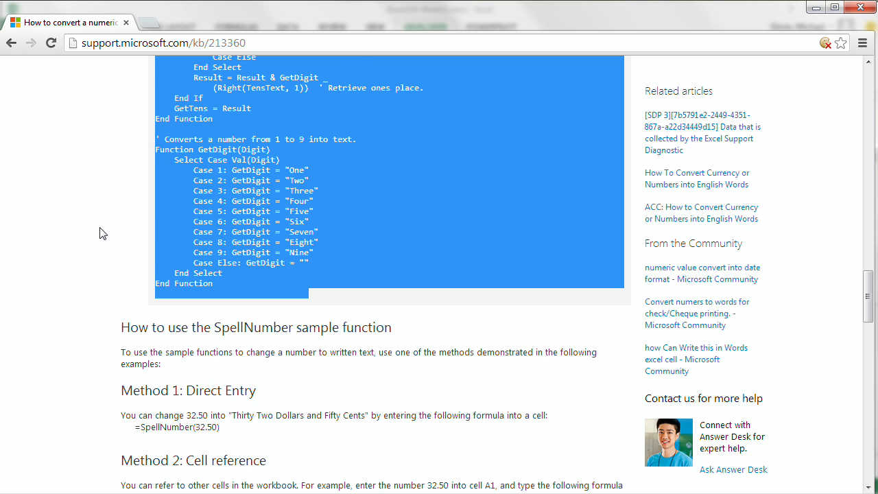
scroll(102, 234, up, 15)
scroll(100, 233, up, 4)
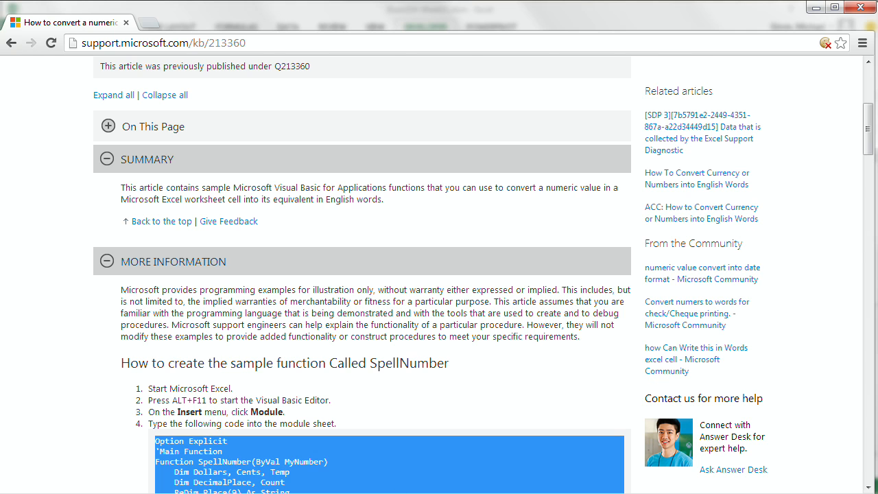
Return to Excel, open the Visual Basic Editor, insert a new module in the Busn214-Week11.xlsm project and paste the SpellNumber code.
key(alt+Tab)
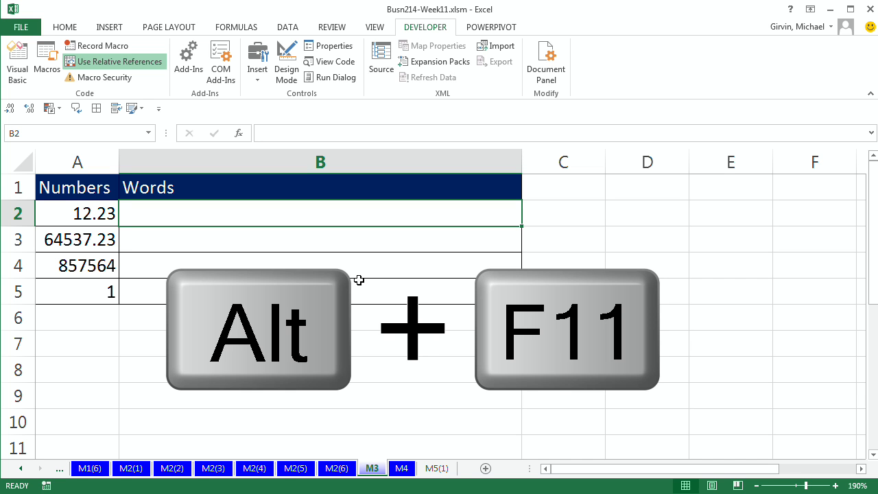
key(alt+F11)
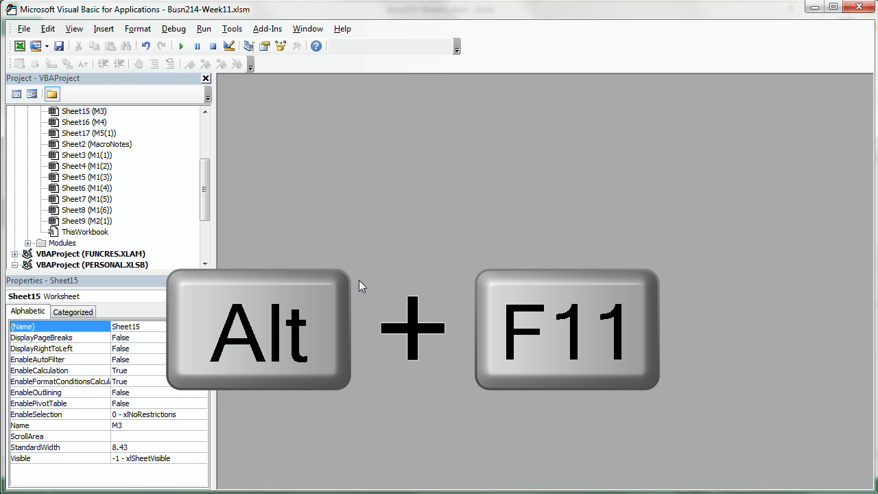
click(105, 30)
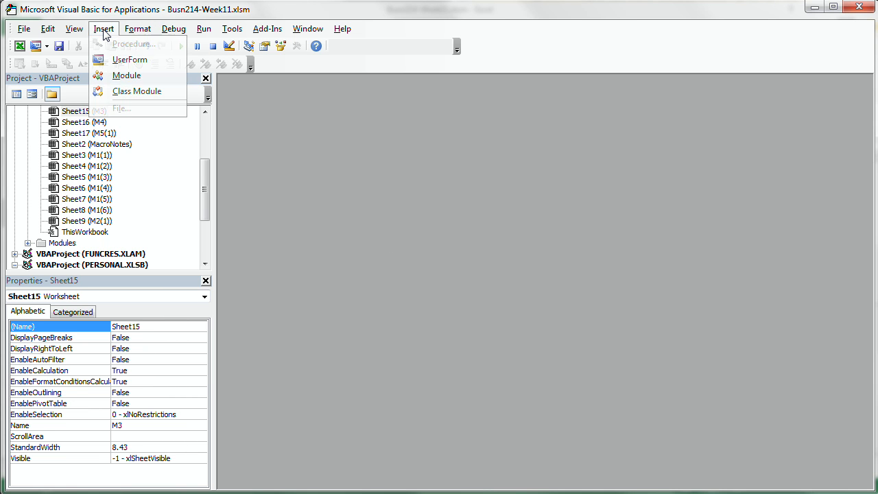
click(124, 76)
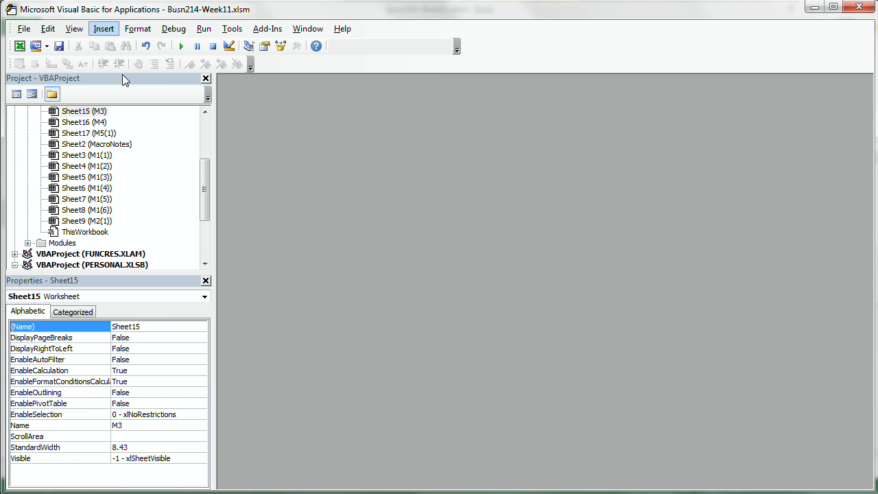
drag(206, 204, 206, 162)
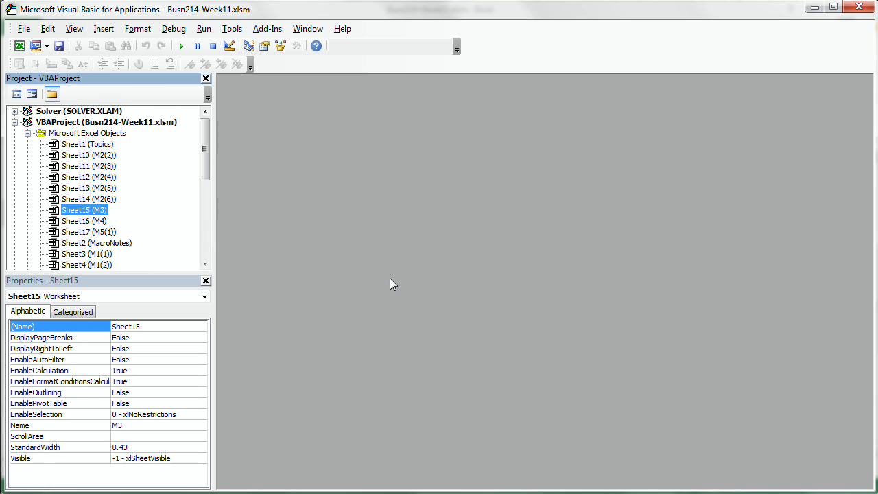
key(alt)
key(i)
key(m)
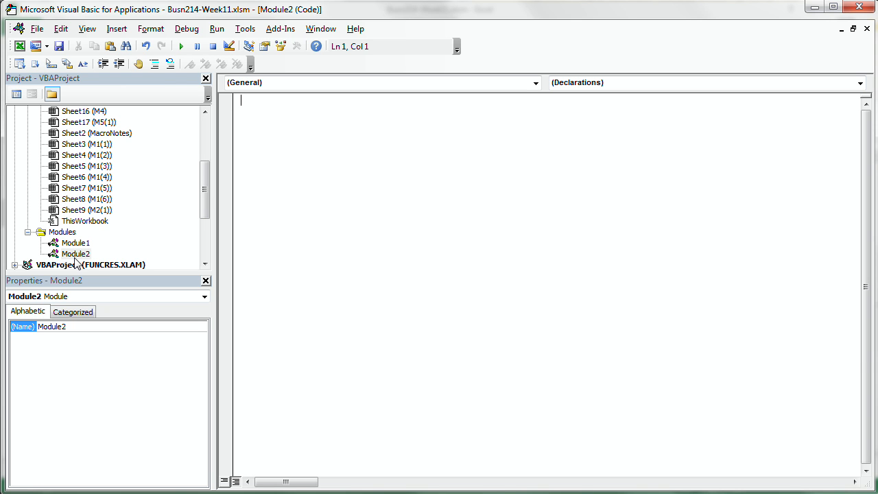
key(ctrl+v)
scroll(480, 318, up, 20)
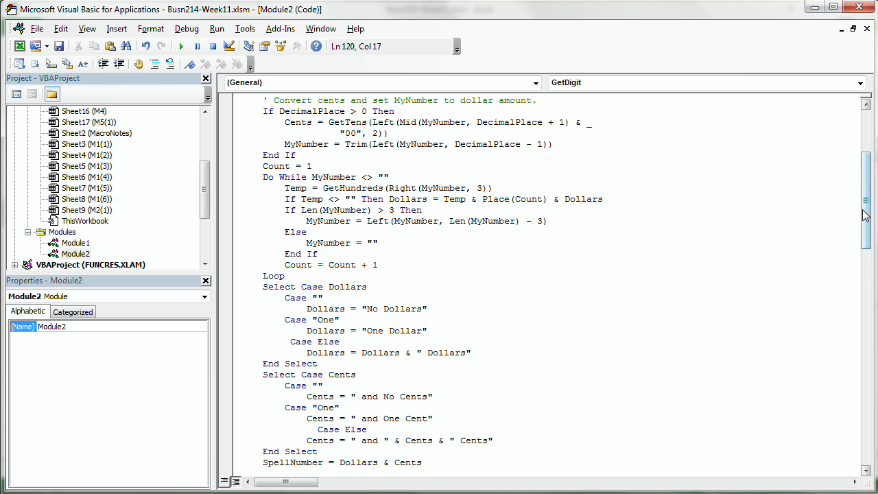
Review the SpellNumber code in Module2 against the ReArrangeRecords macro in Module1, and close the Visual Basic Editor.
drag(864, 215, 864, 173)
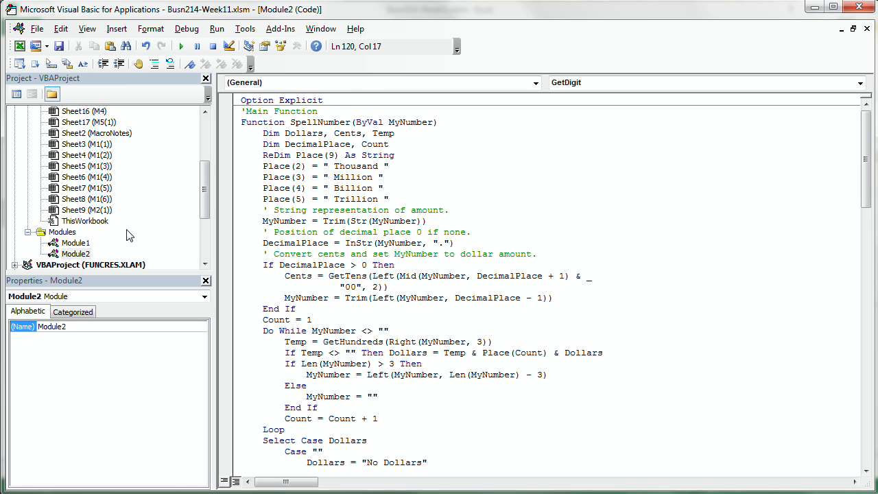
double_click(78, 245)
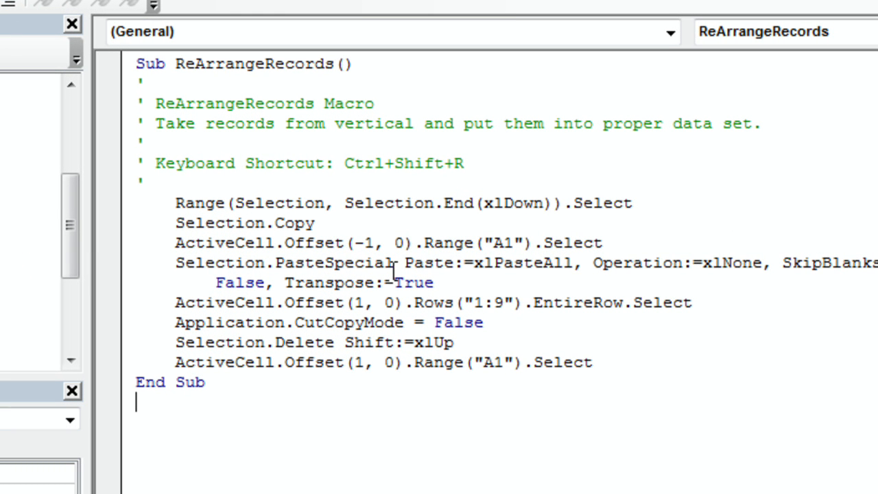
drag(285, 244, 616, 247)
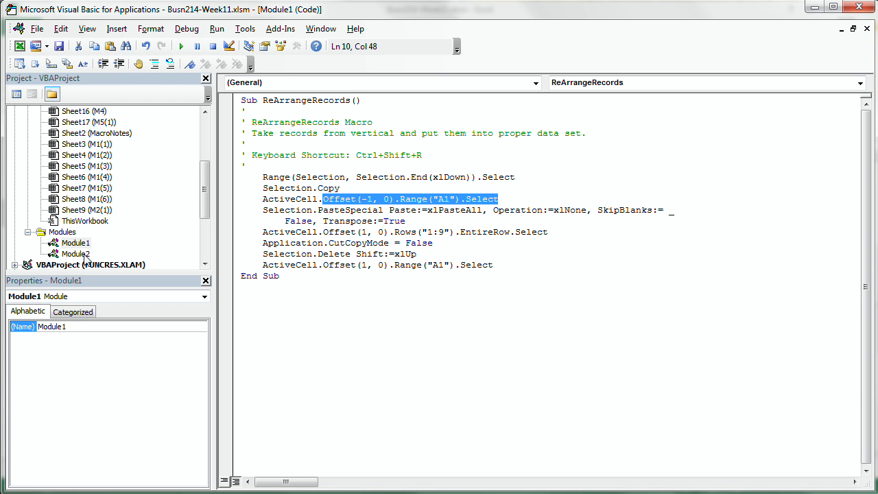
double_click(85, 255)
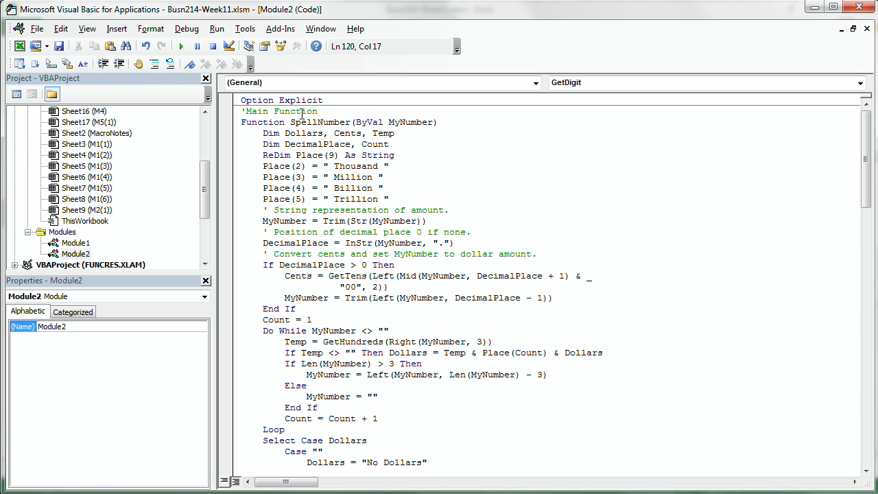
click(863, 7)
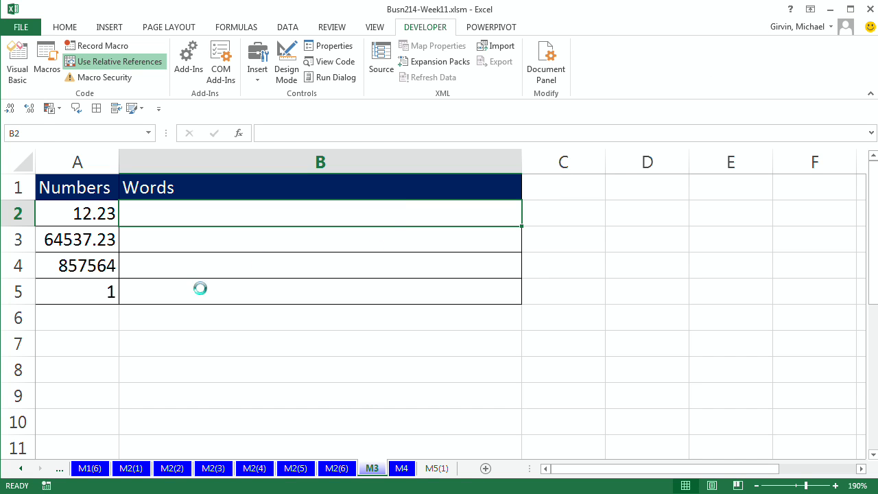
Enter =SpellNumber(A2) in B2, fill it down to B5, and widen column B to fit the words.
text(=sp)
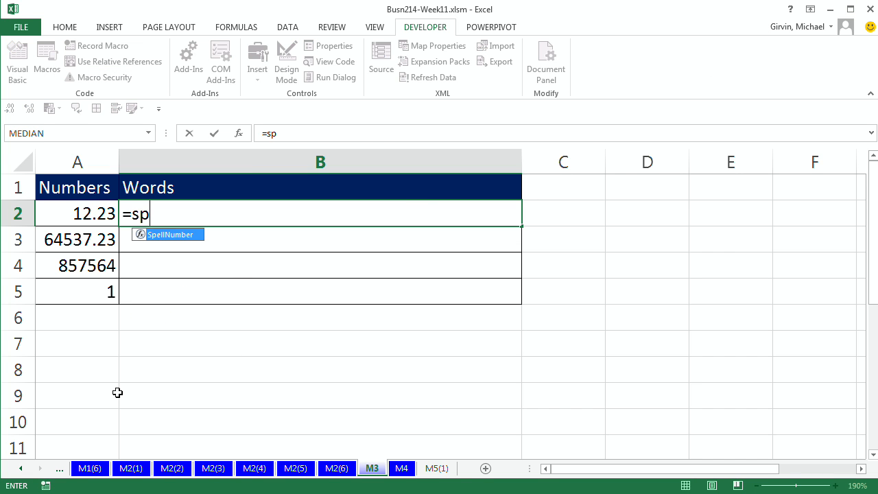
double_click(166, 235)
click(91, 213)
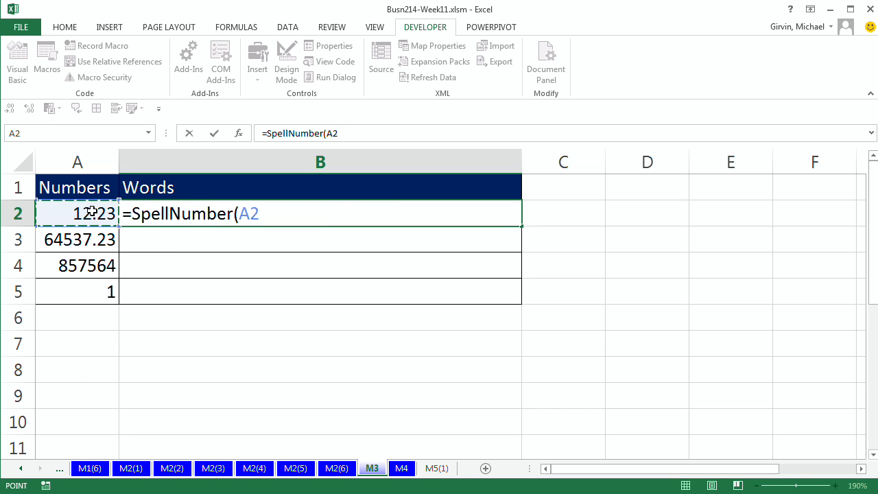
key(ctrl+Return)
drag(524, 226, 521, 302)
drag(528, 163, 774, 188)
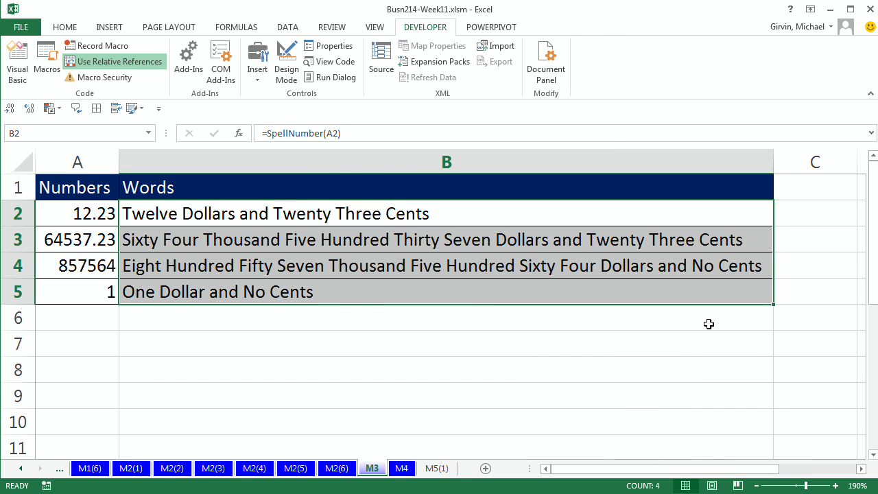
Inspect the SpellNumber formula in B3 and the list of available macros, leaving both unchanged.
double_click(206, 239)
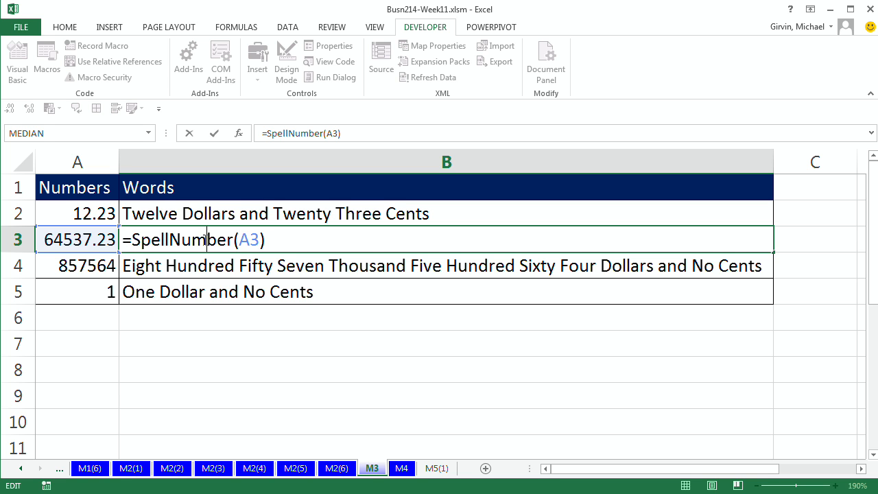
key(Escape)
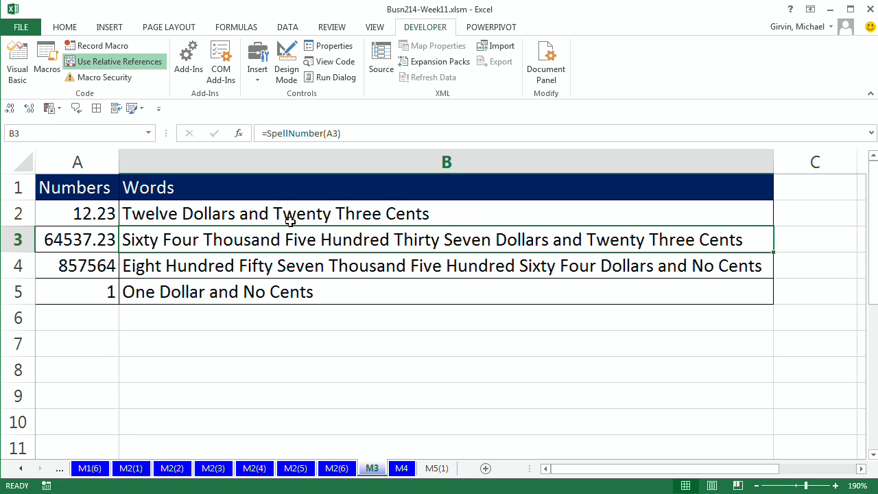
key(alt+F8)
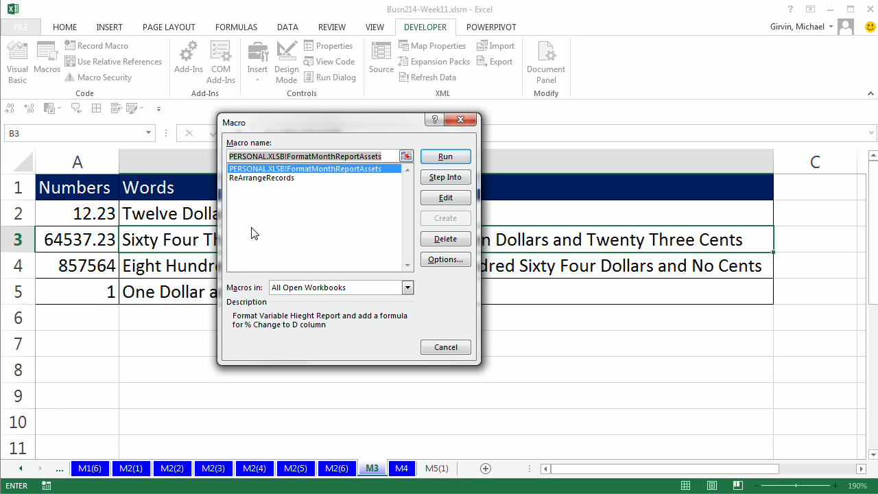
key(Escape)
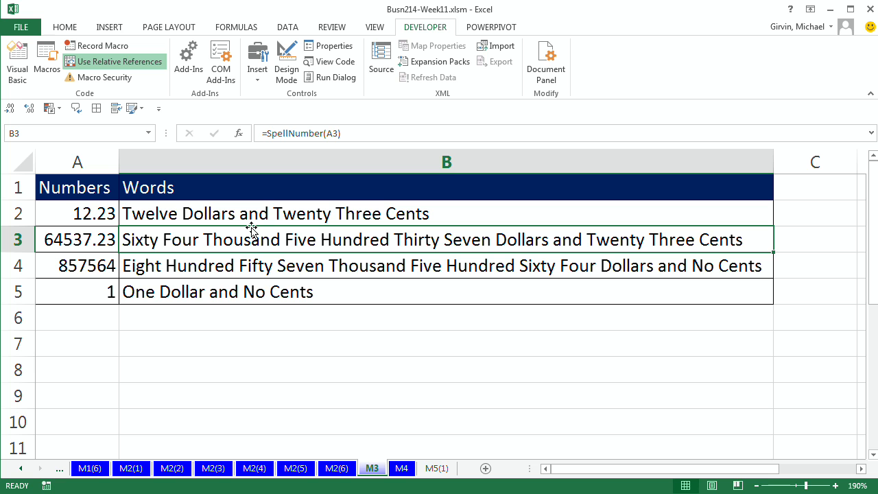
Switch to the M4 worksheet and select cell C2 under the Add heading.
click(403, 469)
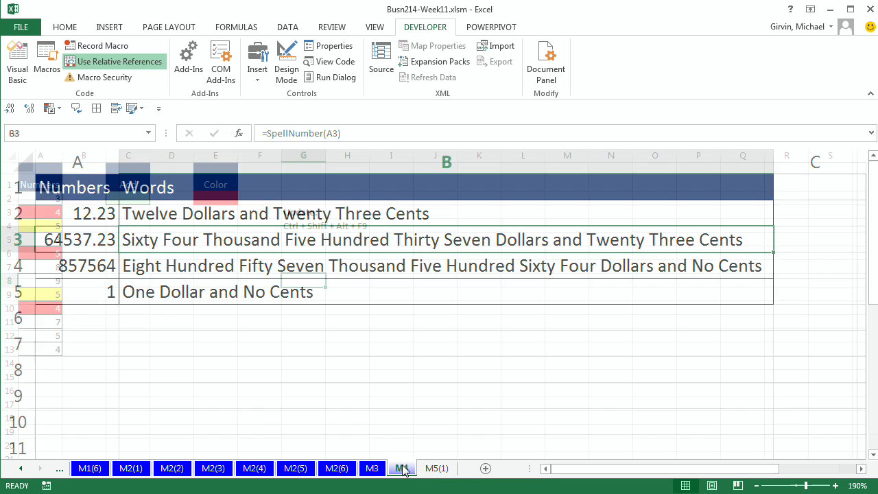
click(227, 265)
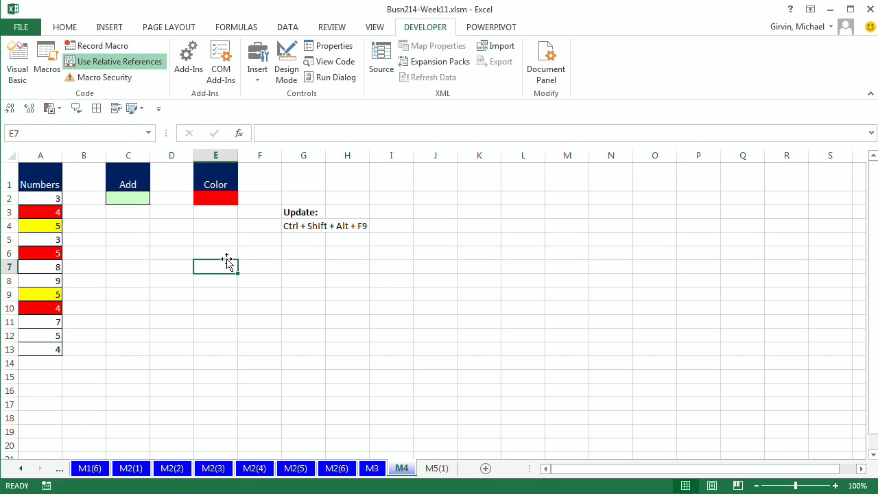
click(129, 198)
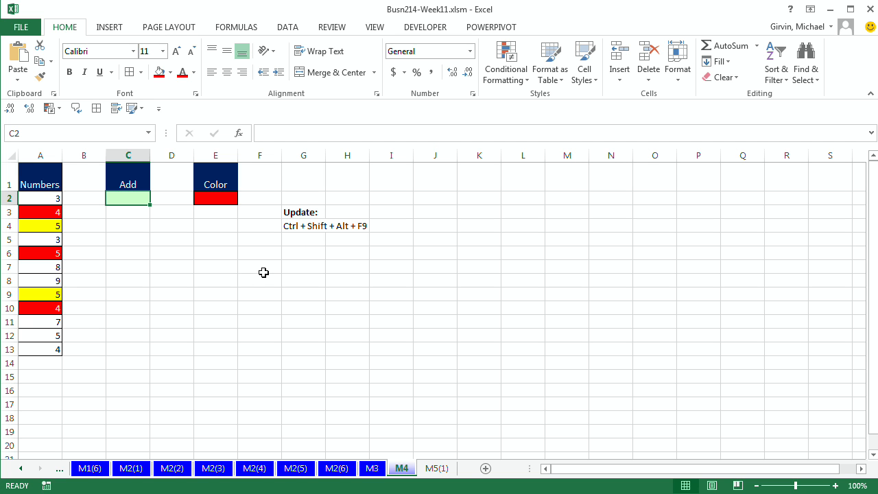
Switch to the web browser, search Google for "excel vba ADD CELLS WITH FILL COLOR" and open the ozgrid Sum/Count Cells By Fill article.
key(alt+Tab)
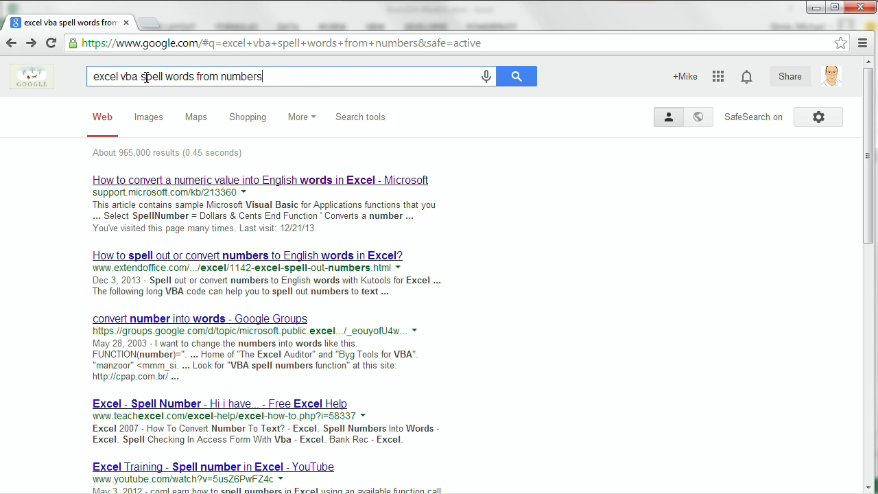
drag(141, 77, 306, 90)
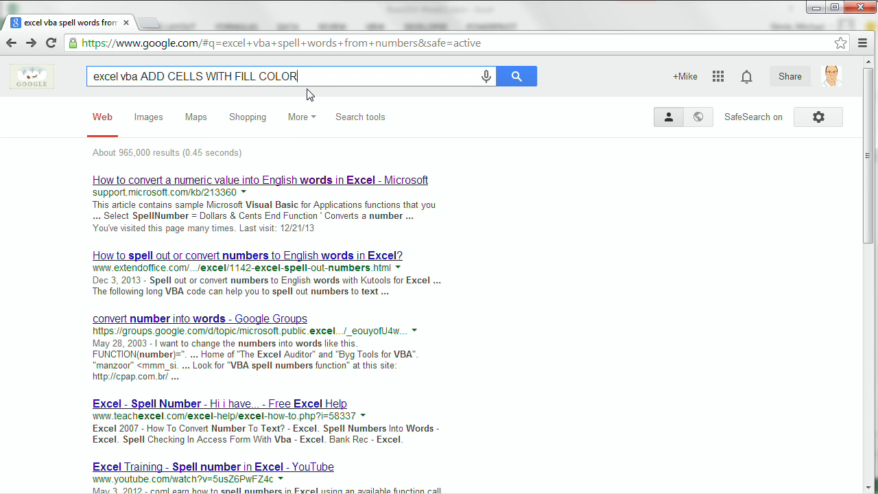
text(ADD CELLS WITH FILL COLOR)
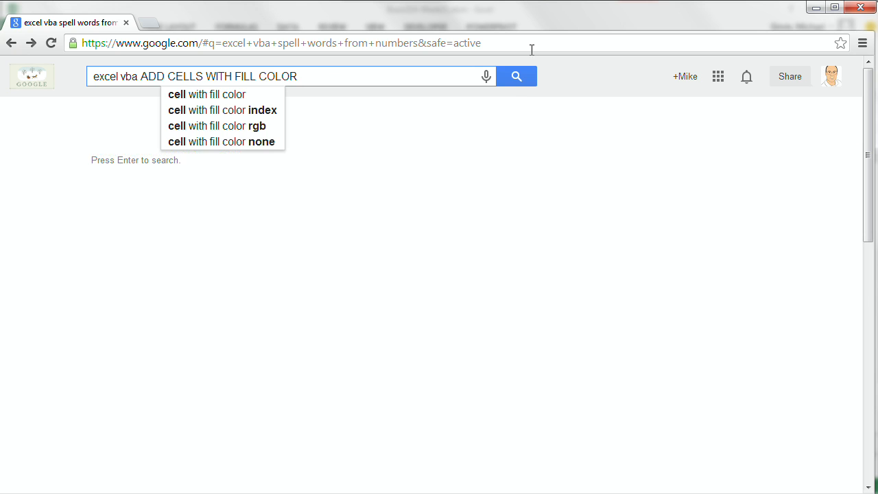
click(517, 77)
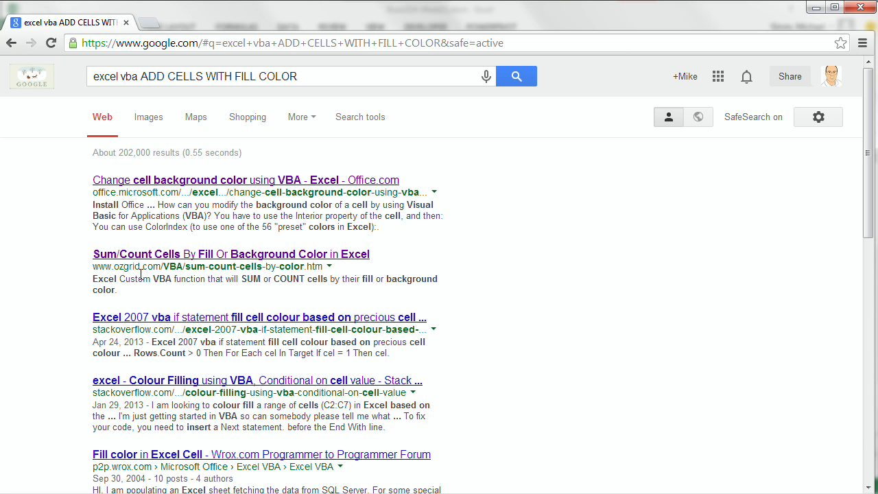
click(142, 258)
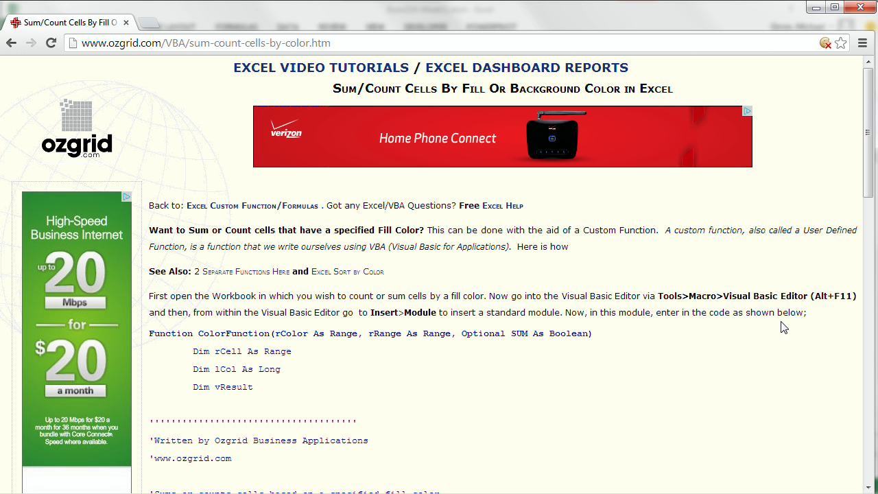
Copy the article's complete ColorFunction code, from the Function line through End Function.
scroll(264, 281, down, 1)
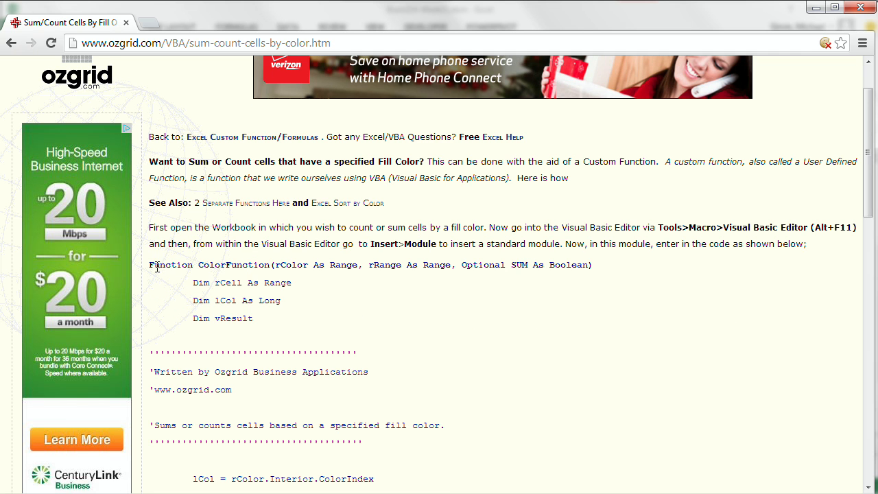
drag(151, 266, 418, 441)
scroll(403, 396, down, 4)
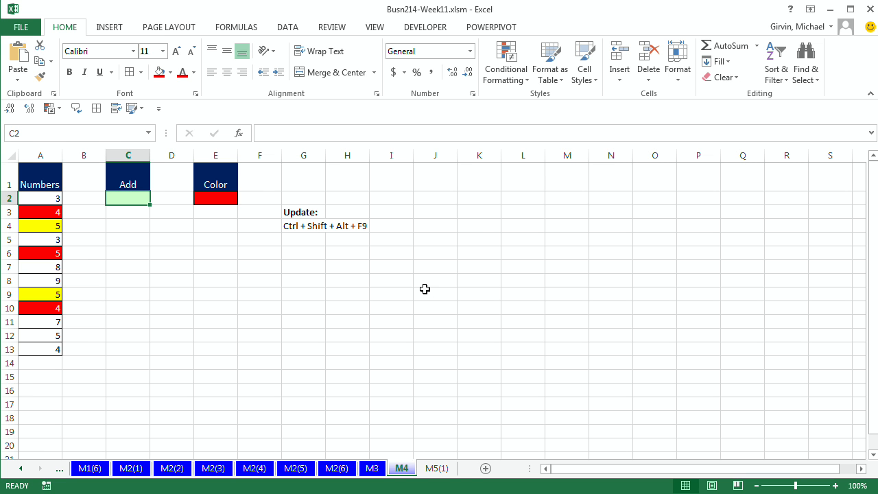
Insert a new module in the Busn214-Week11.xlsm VBA project, paste the ColorFunction code, and return to the worksheet.
key(alt+F11)
key(alt)
key(i)
key(m)
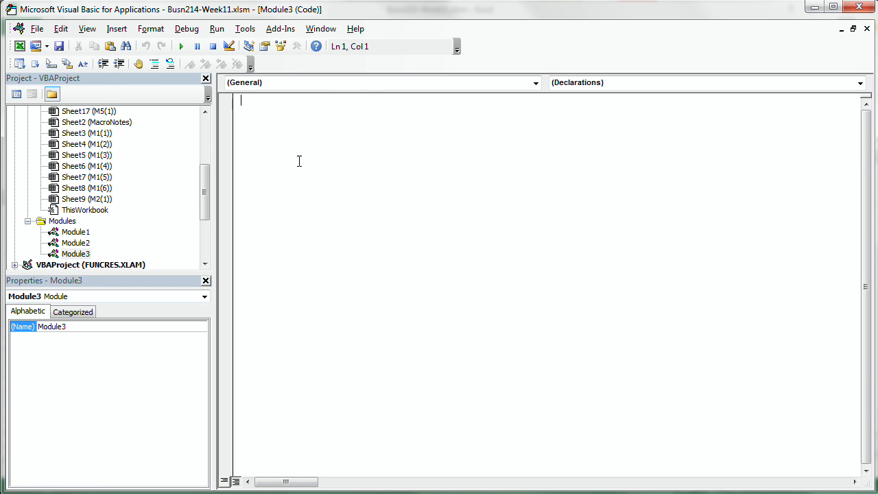
key(ctrl+v)
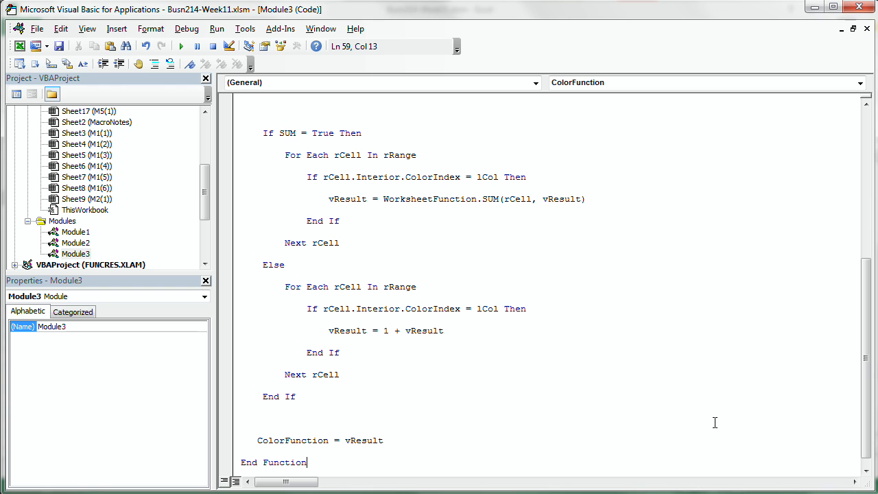
key(alt+F11)
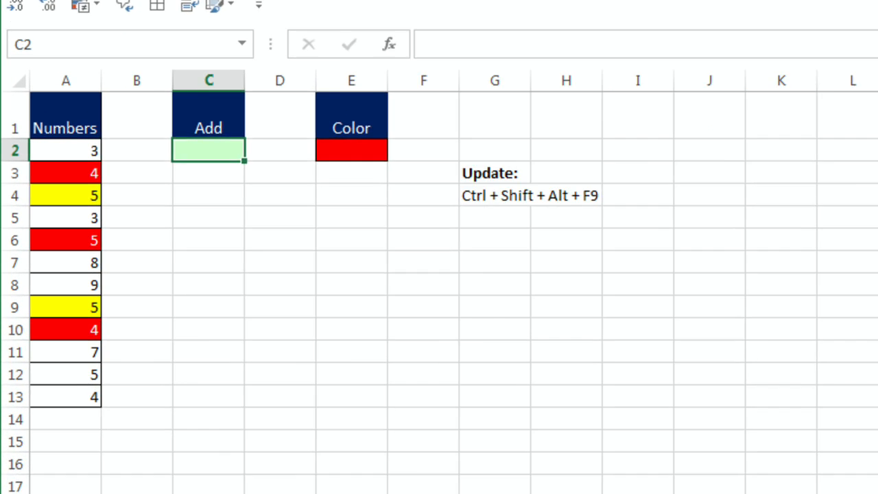
Enter =ColorFunction(E2,A2:A13,TRUE) in C2 to add the numbers whose fill matches the Color cell.
text(=COL)
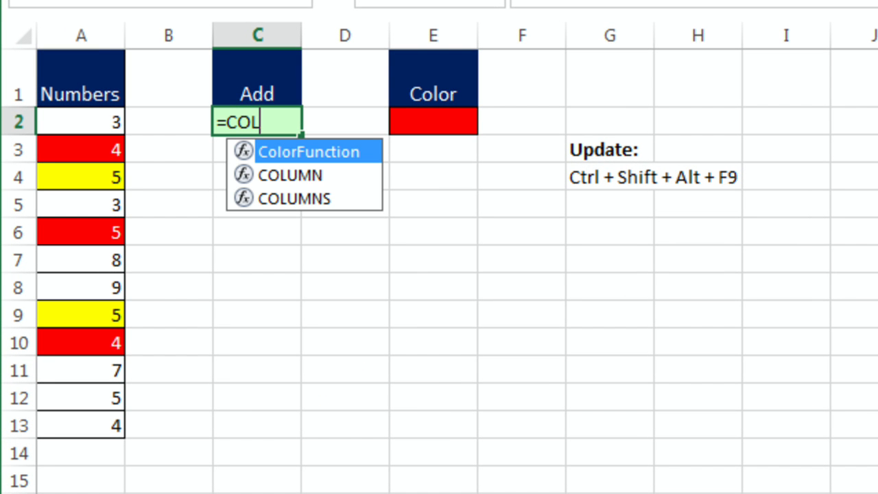
key(Tab)
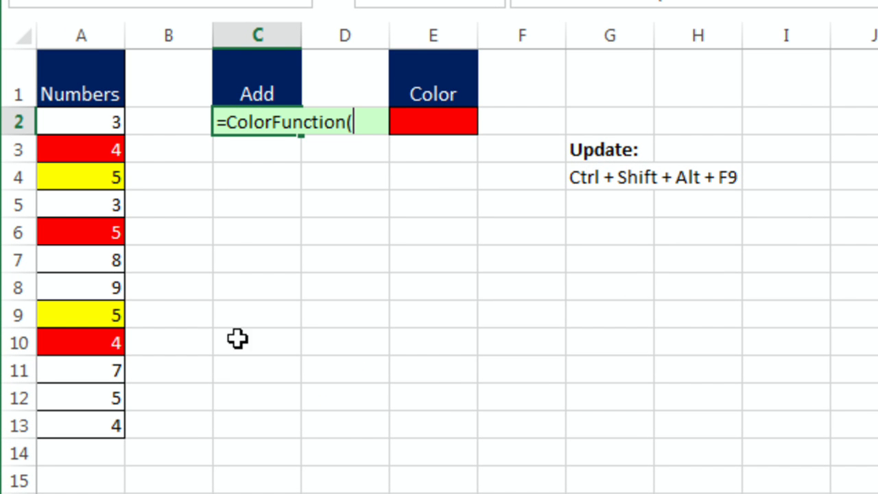
click(430, 118)
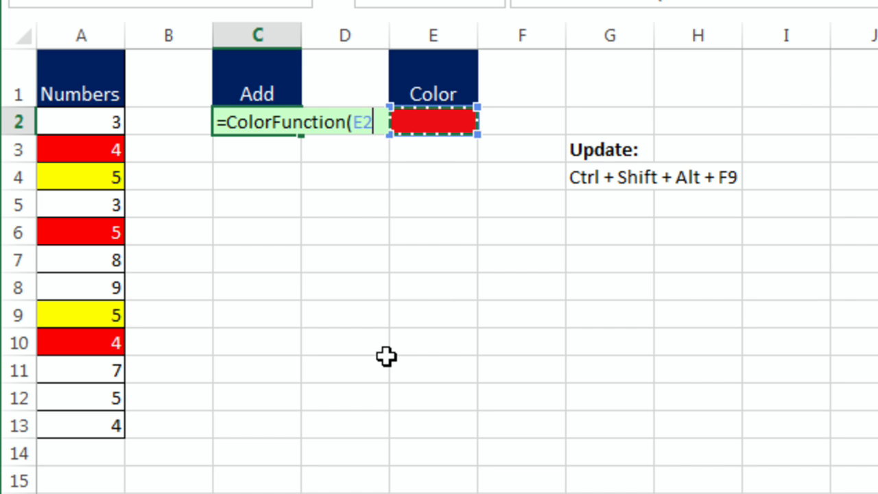
text(,)
drag(64, 124, 89, 426)
text(,)
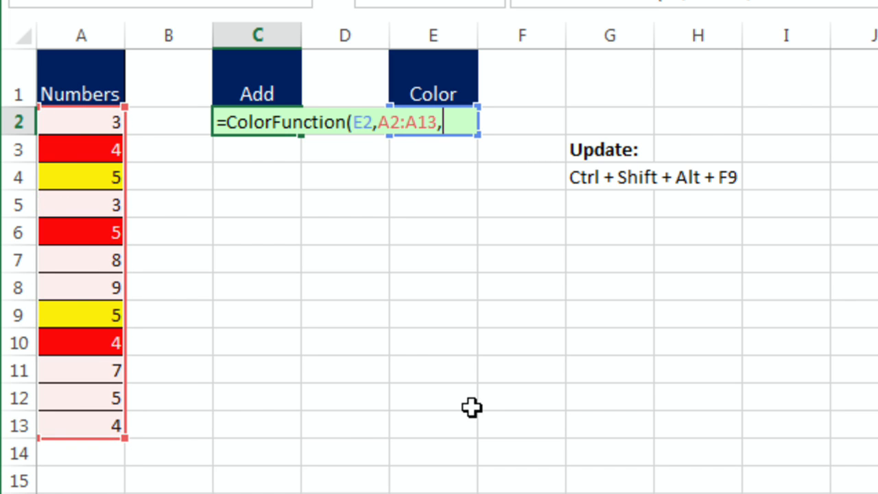
text(true)
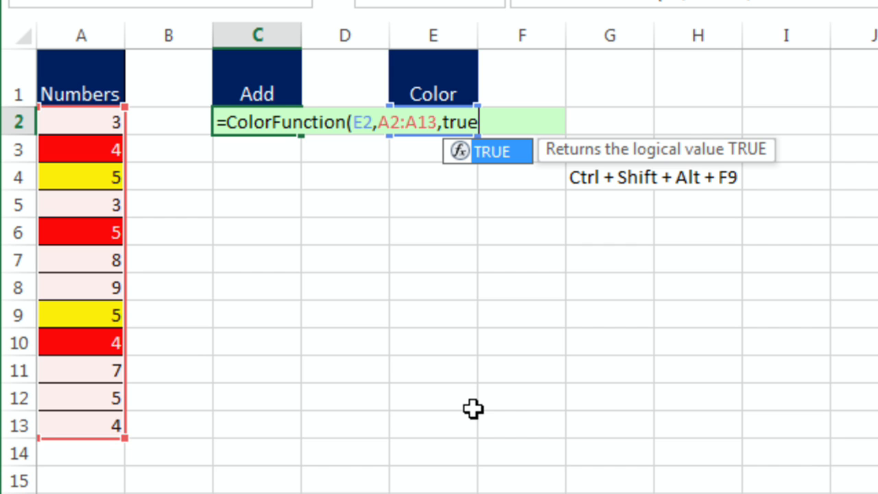
text())
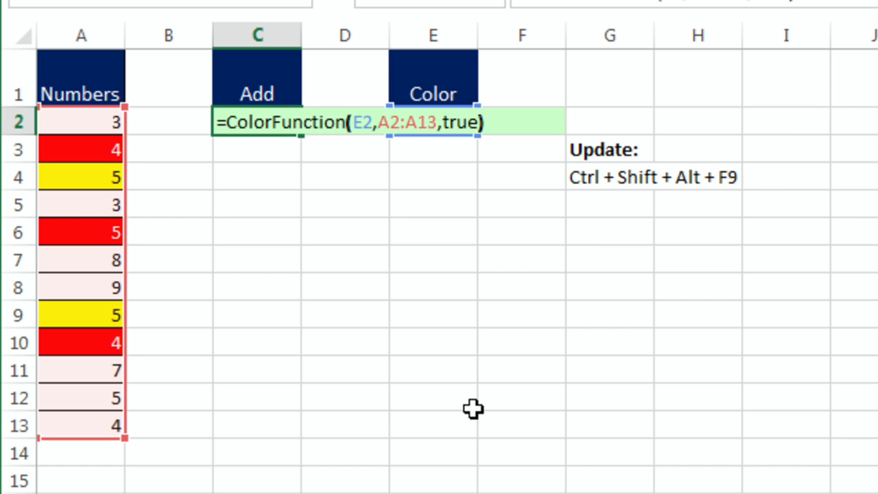
key(ctrl+Return)
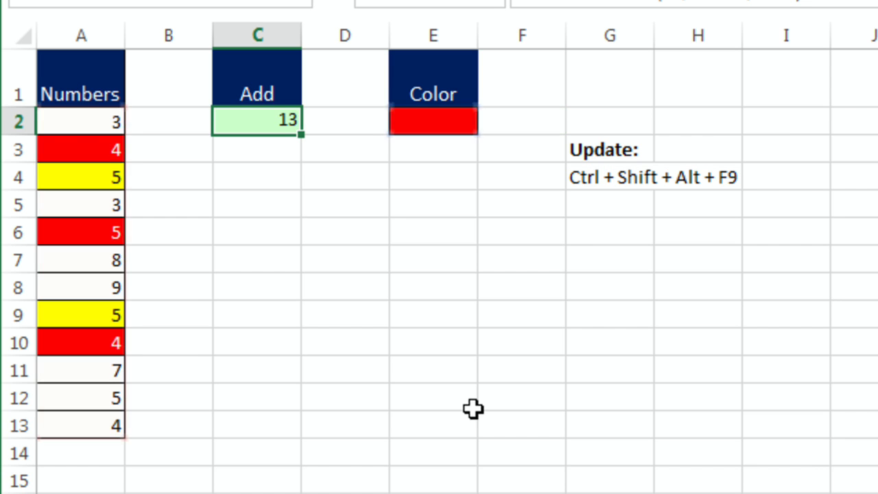
Change the fill of the Color cell E2 to standard yellow and force a recalculation of the workbook.
click(431, 113)
click(171, 72)
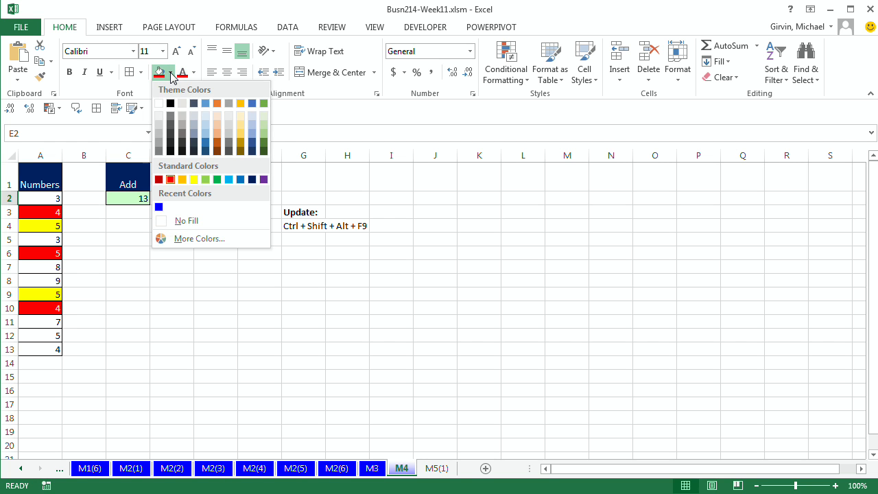
click(194, 179)
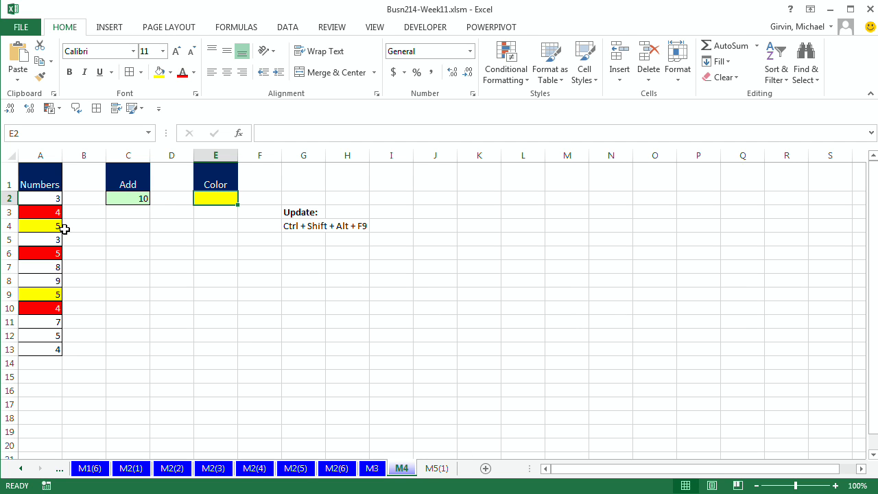
Save the workbook and inspect the ColorFunction formula in C2 without changing it.
key(ctrl+s)
double_click(112, 198)
key(Escape)
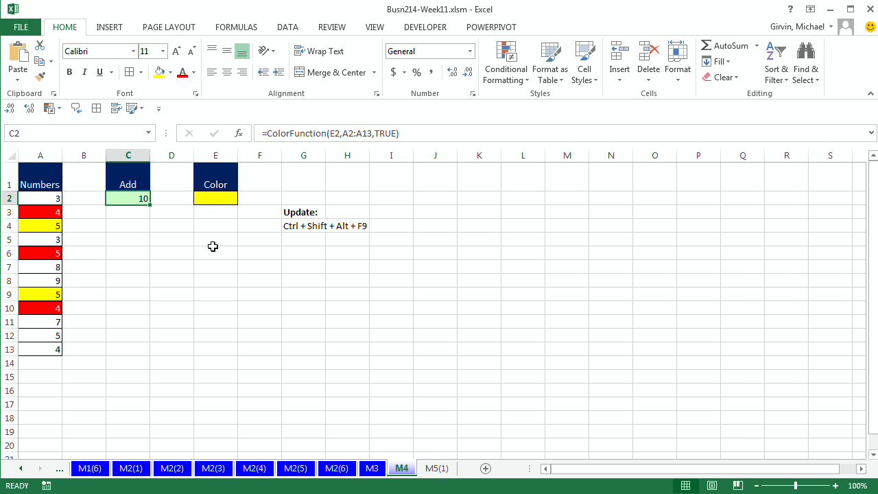
Inspect the shortcut key and description of the ReArrangeRecords macro in its Macro Options, leaving them as they are.
key(alt+F8)
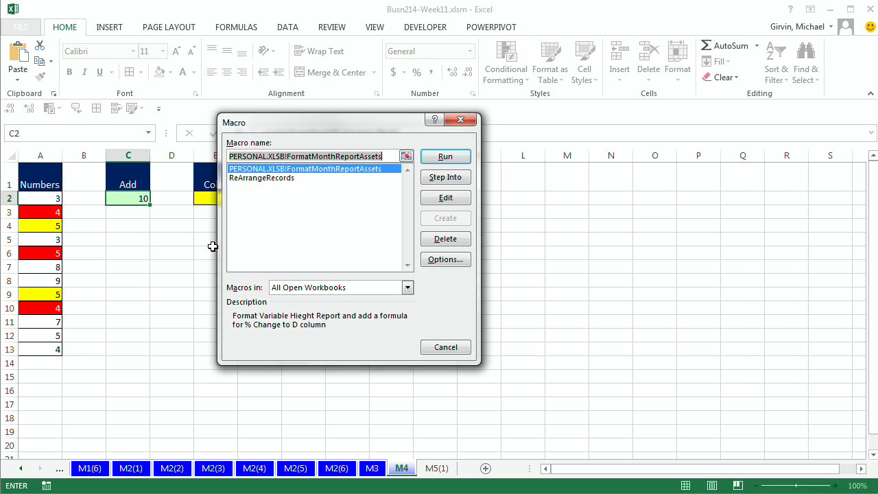
click(278, 180)
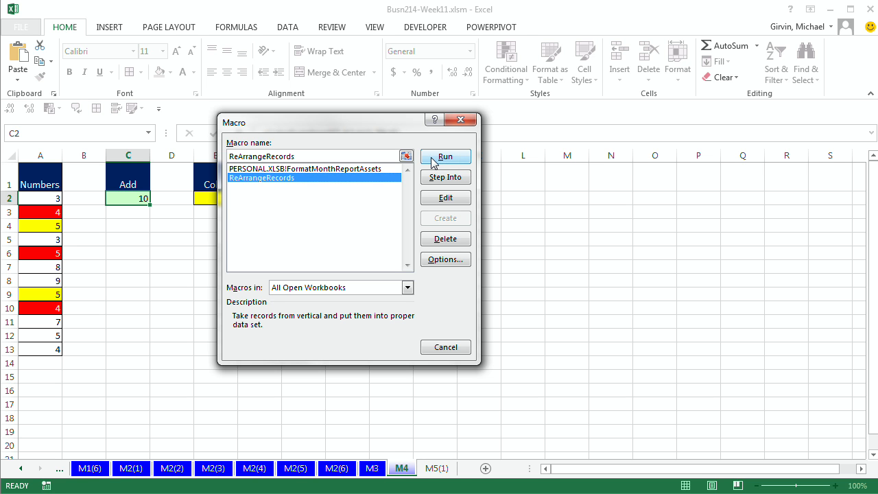
click(445, 261)
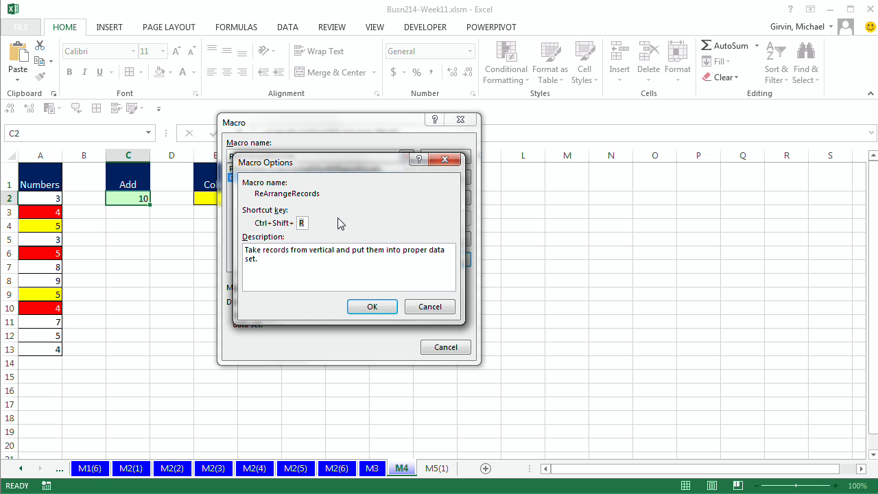
drag(343, 158, 343, 212)
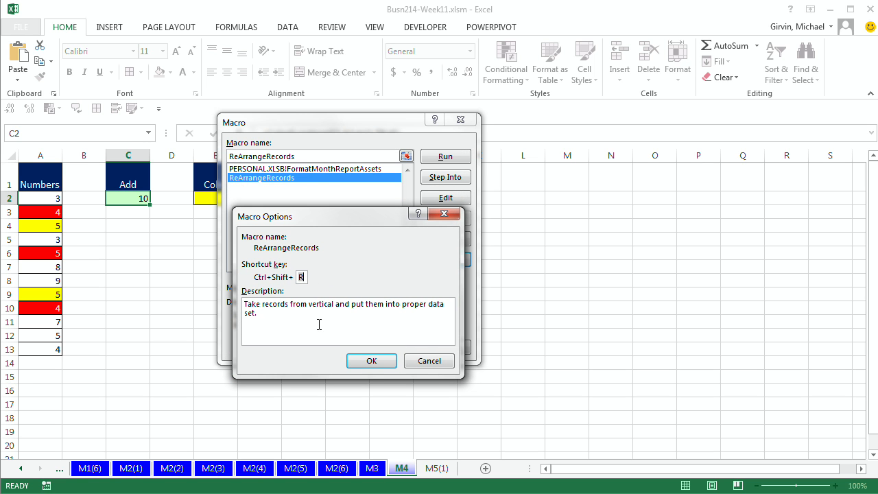
key(Return)
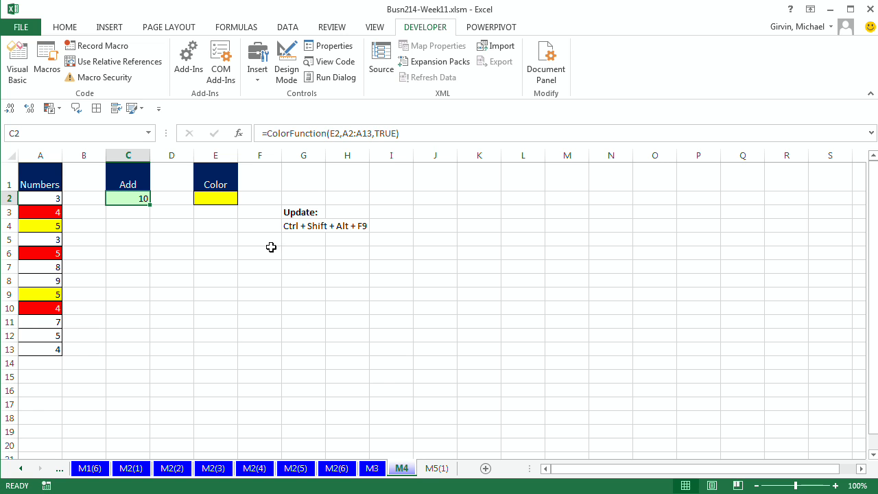
Review the results on worksheets M3 and M2(1), and finish on the formatted asset report in M1(1).
click(373, 470)
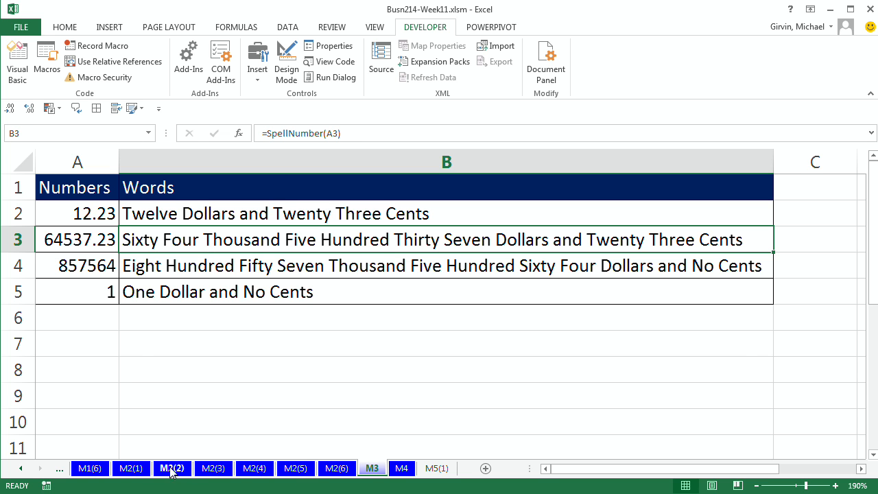
click(132, 470)
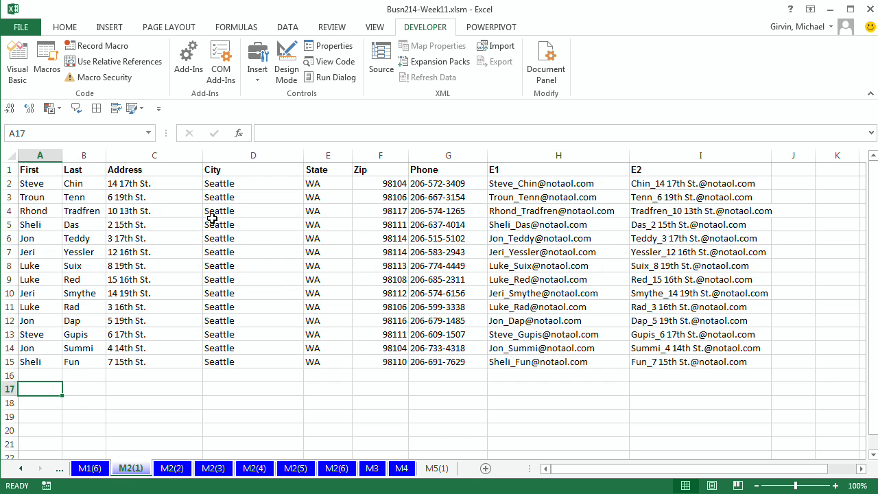
click(20, 468)
click(21, 469)
click(21, 469)
click(20, 469)
click(21, 468)
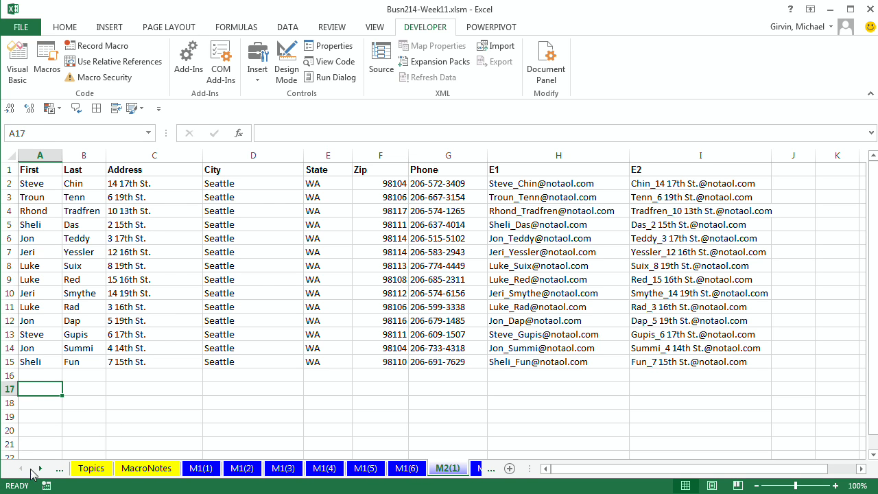
click(206, 468)
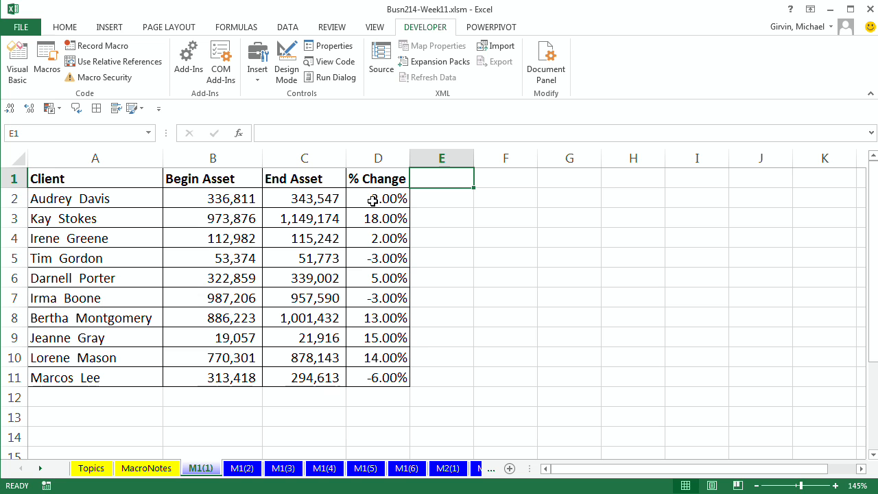